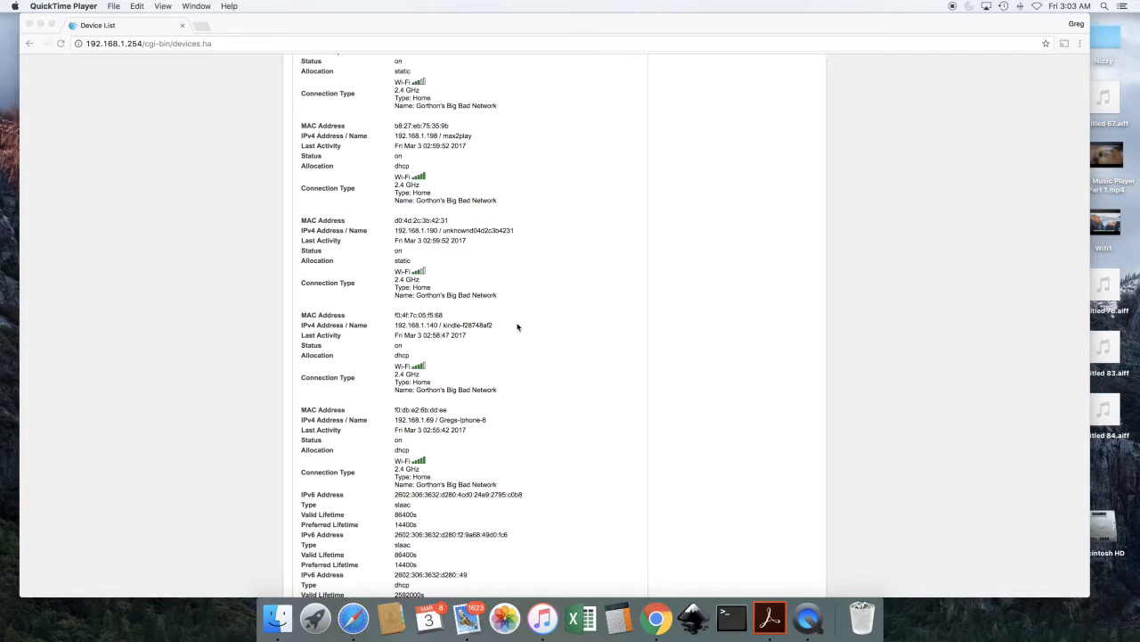
{"action": "scroll", "coordinate": [517, 327], "scroll_direction": "up", "scroll_amount": 5}
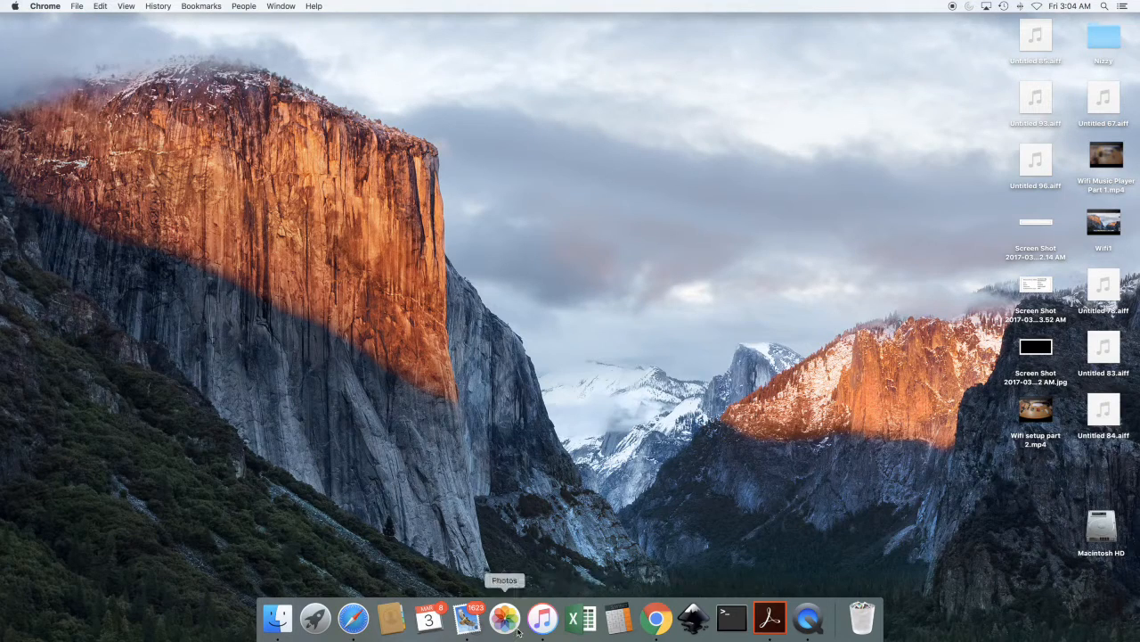
{"action": "left_click", "coordinate": [655, 618]}
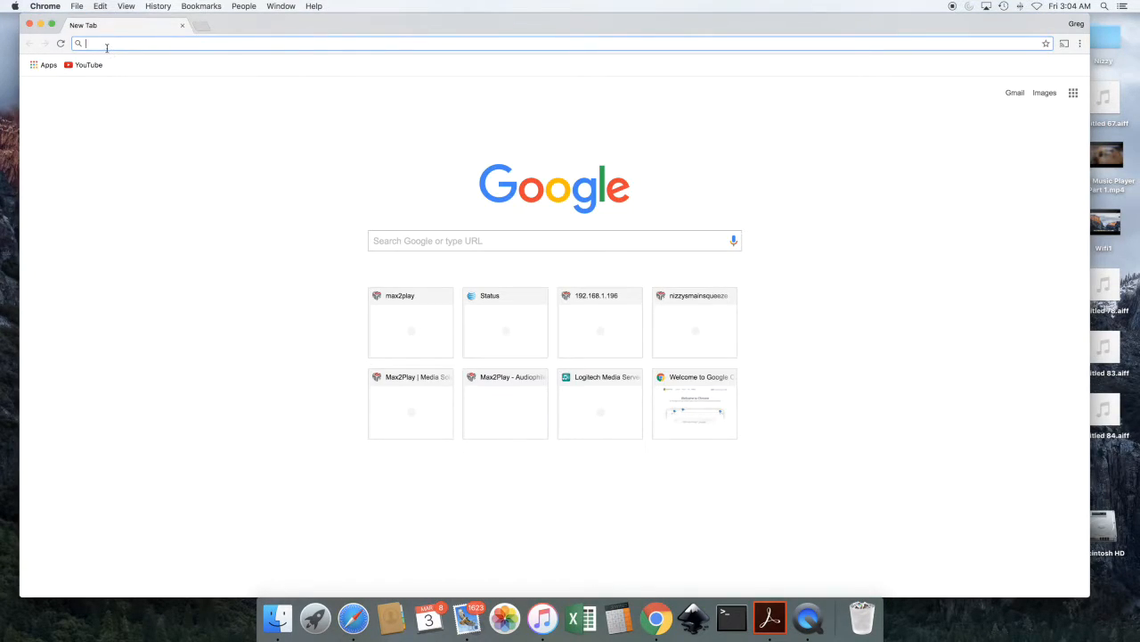
{"action": "type", "text": "http://max2play"}
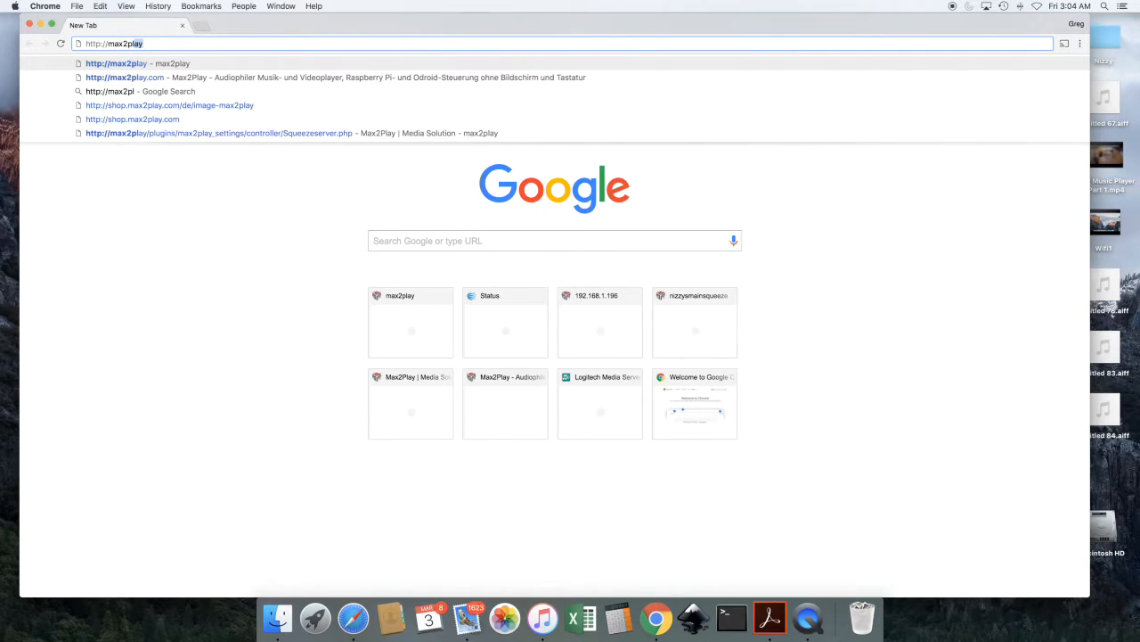
{"action": "key", "text": "Return"}
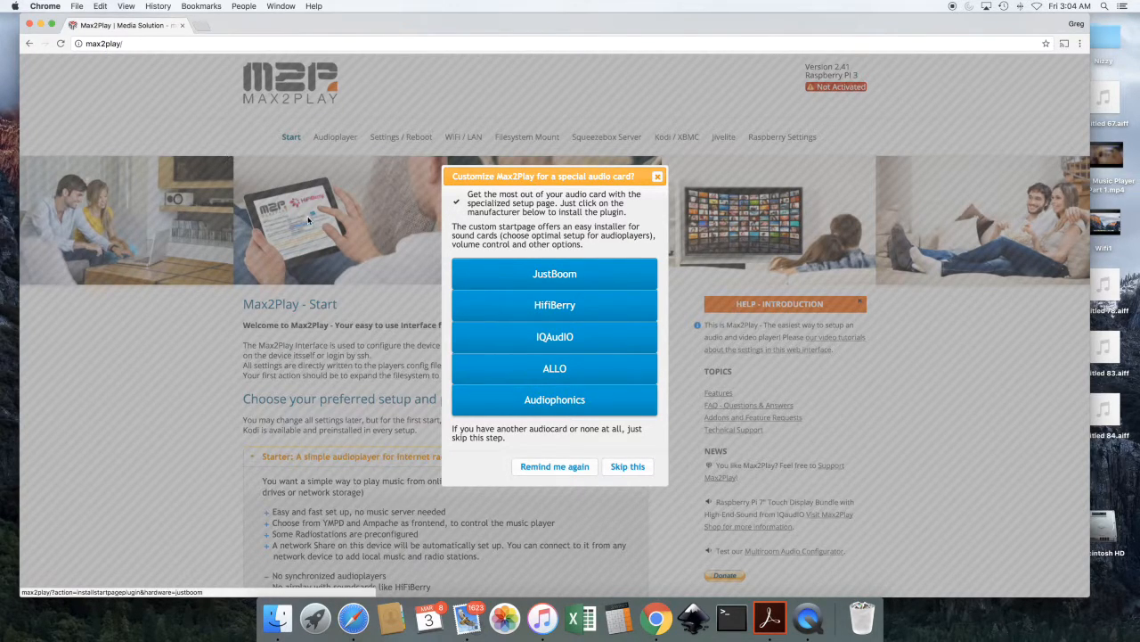
Install the JustBoom audio card plugin from the audio card customization prompt and look over its setup page
{"action": "left_click", "coordinate": [550, 276]}
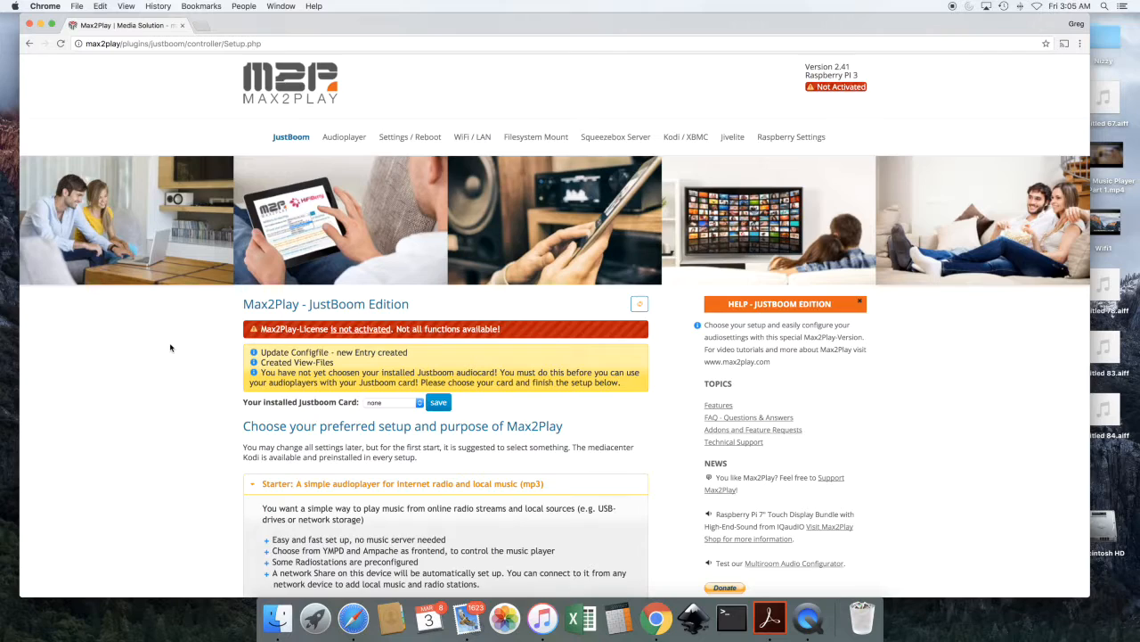
{"action": "scroll", "coordinate": [173, 346], "scroll_direction": "down", "scroll_amount": 2}
{"action": "scroll", "coordinate": [173, 346], "scroll_direction": "up", "scroll_amount": 2}
Review the WiFi / LAN configuration, and examine the Settings / Reboot page down to its plugin configuration and extension installation sections
{"action": "left_click", "coordinate": [463, 143]}
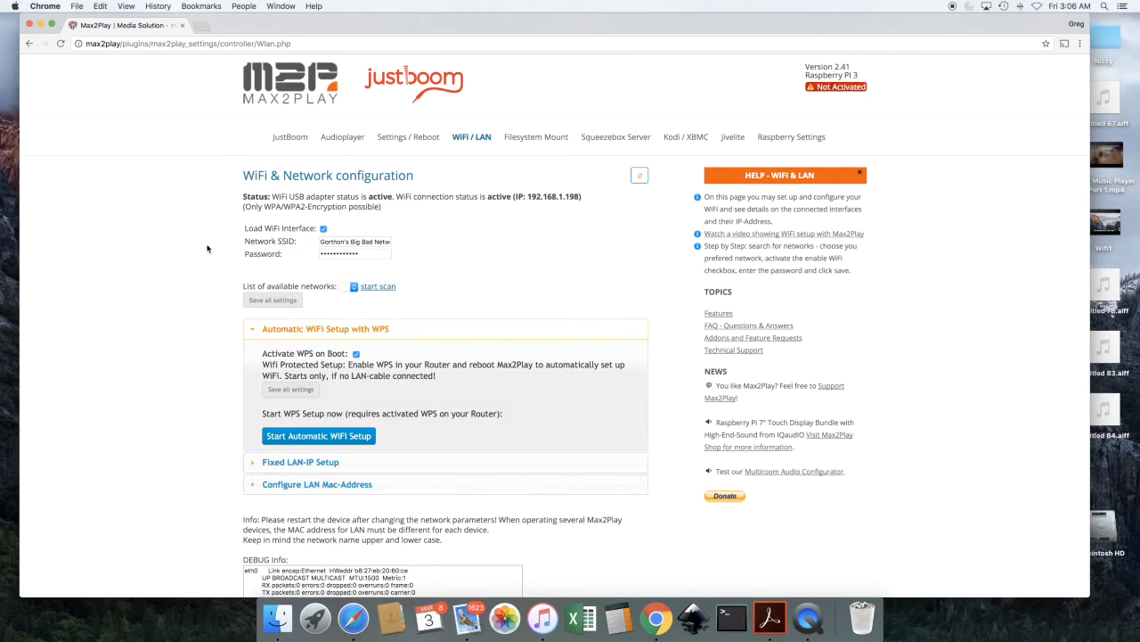
{"action": "left_click", "coordinate": [398, 143]}
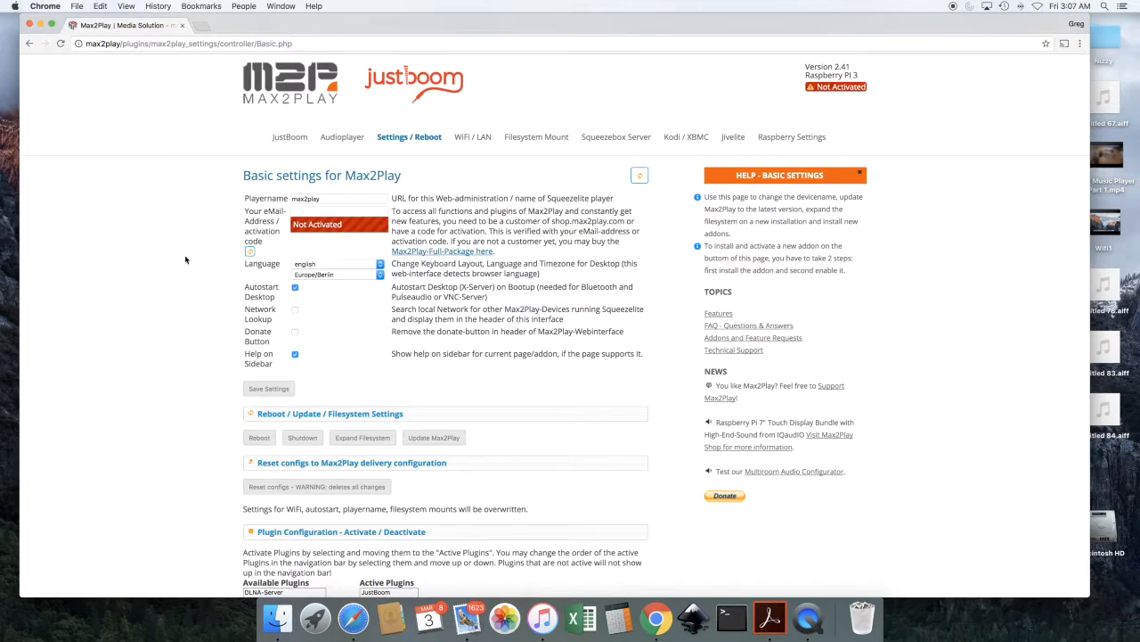
{"action": "scroll", "coordinate": [158, 287], "scroll_direction": "down", "scroll_amount": 2}
{"action": "scroll", "coordinate": [158, 287], "scroll_direction": "down", "scroll_amount": 5}
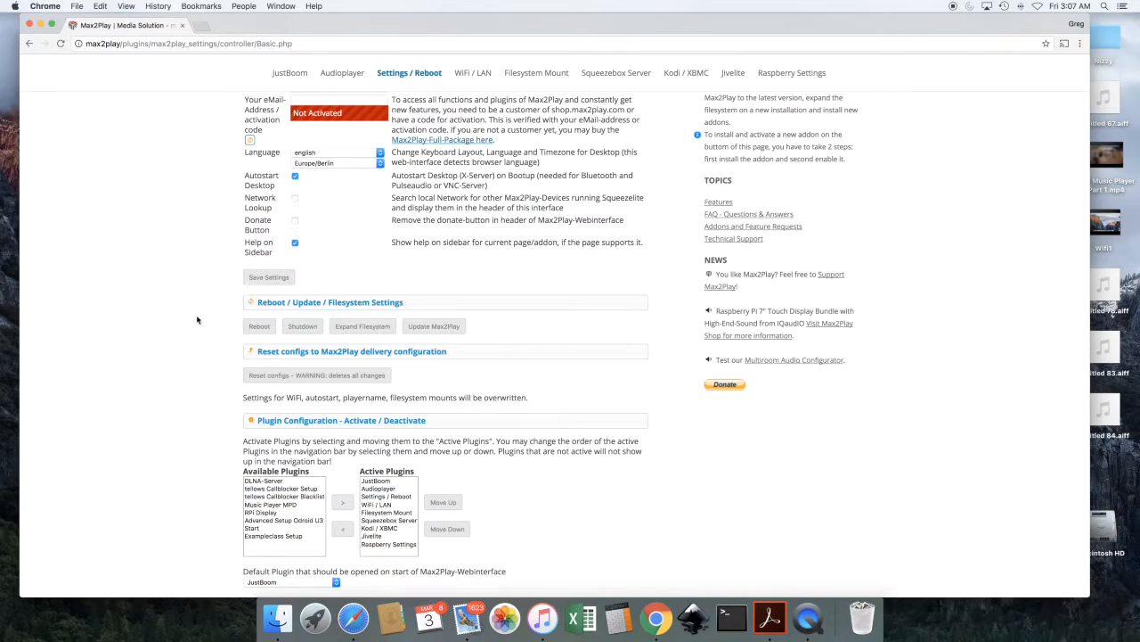
{"action": "scroll", "coordinate": [198, 320], "scroll_direction": "down", "scroll_amount": 1}
{"action": "scroll", "coordinate": [198, 320], "scroll_direction": "down", "scroll_amount": 3}
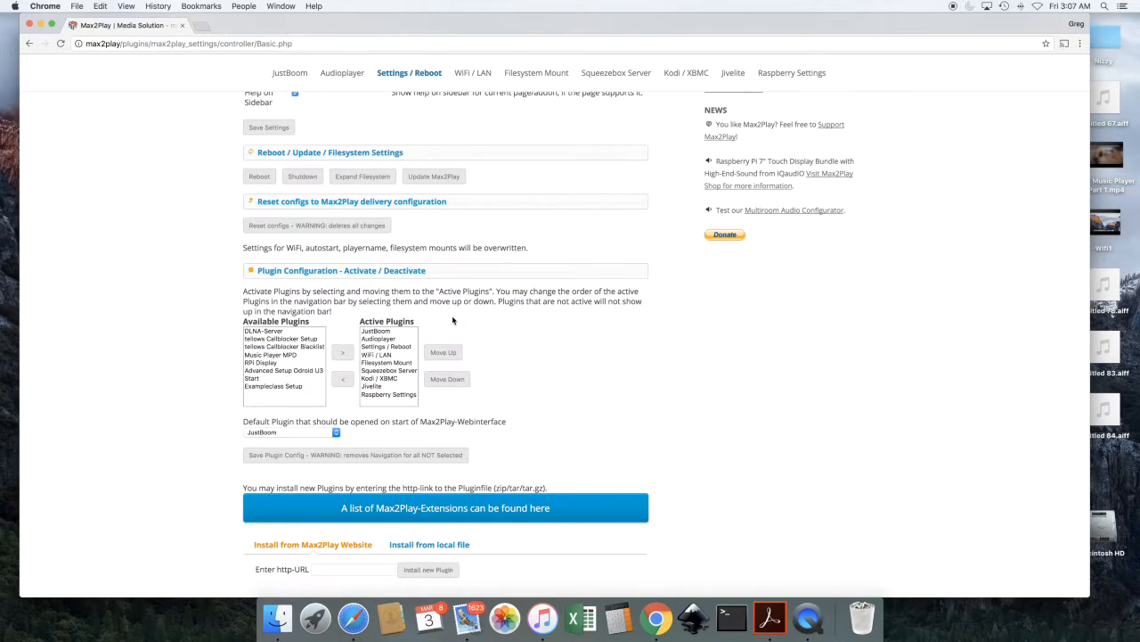
{"action": "scroll", "coordinate": [452, 317], "scroll_direction": "up", "scroll_amount": 1}
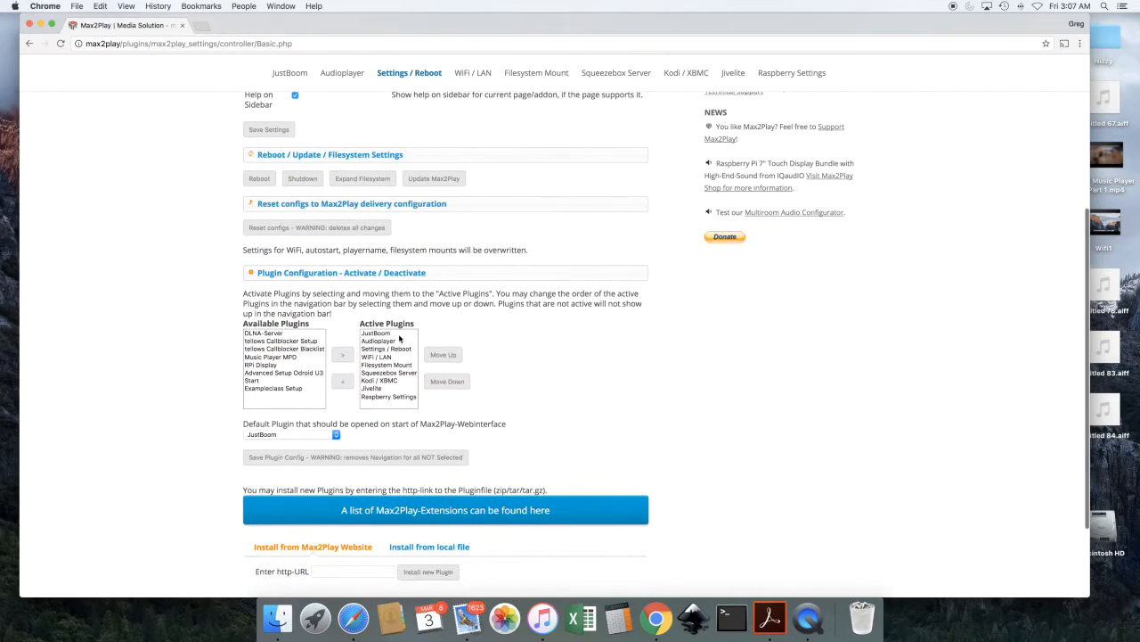
{"action": "scroll", "coordinate": [462, 326], "scroll_direction": "up", "scroll_amount": 5}
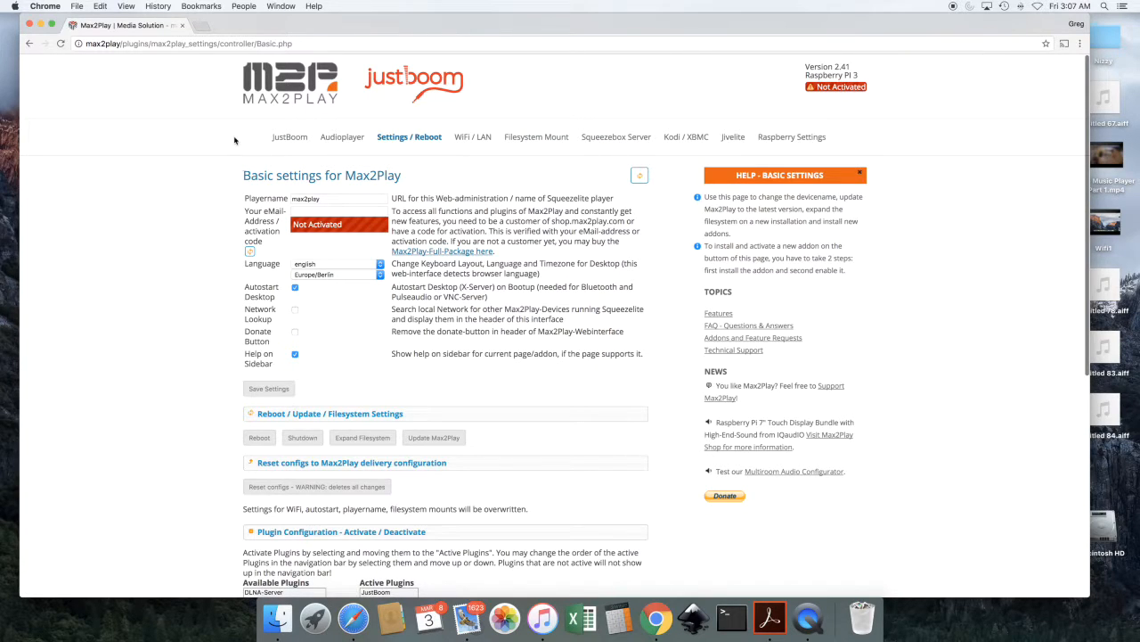
{"action": "scroll", "coordinate": [189, 214], "scroll_direction": "down", "scroll_amount": 6}
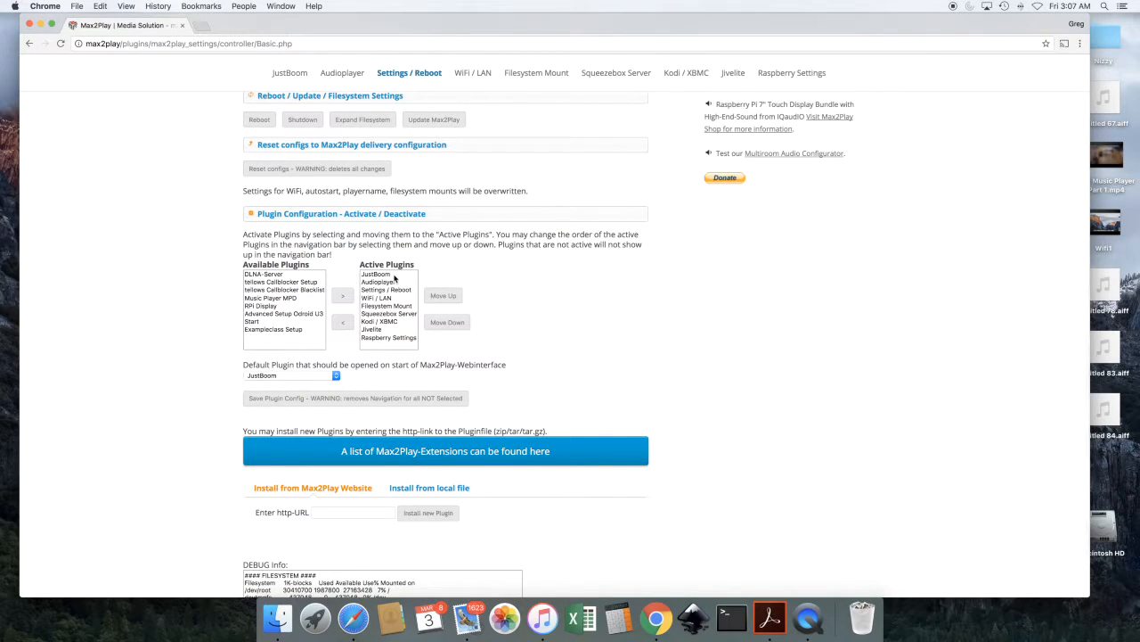
{"action": "scroll", "coordinate": [379, 374], "scroll_direction": "up", "scroll_amount": 1}
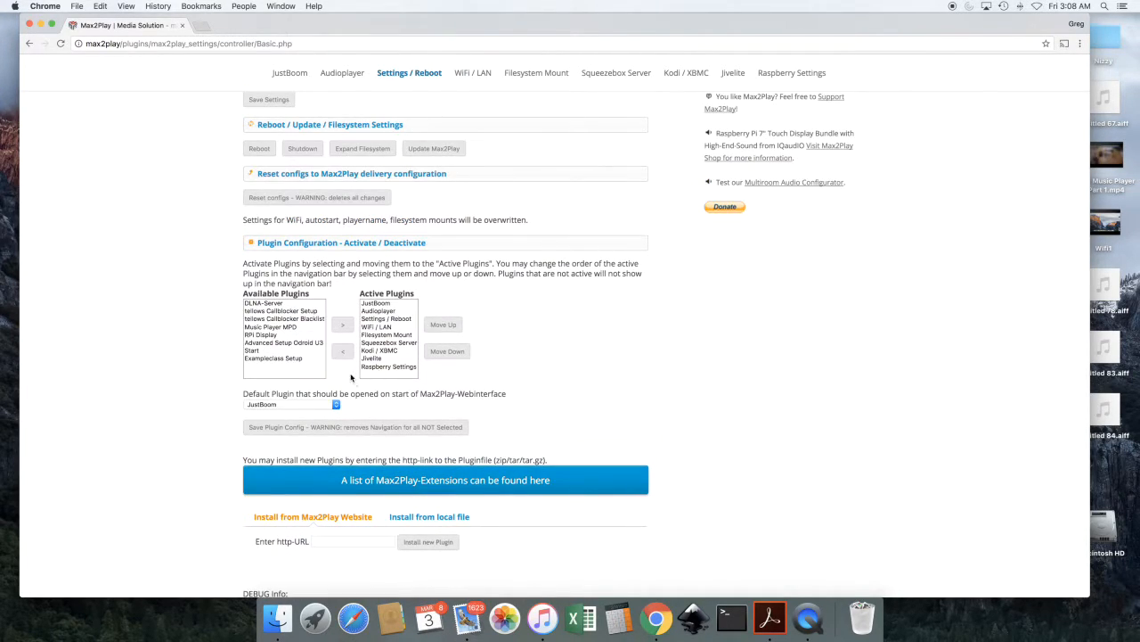
Open the list of Max2Play extensions, browse the available free and premium plugins, and close the list
{"action": "left_click", "coordinate": [412, 482]}
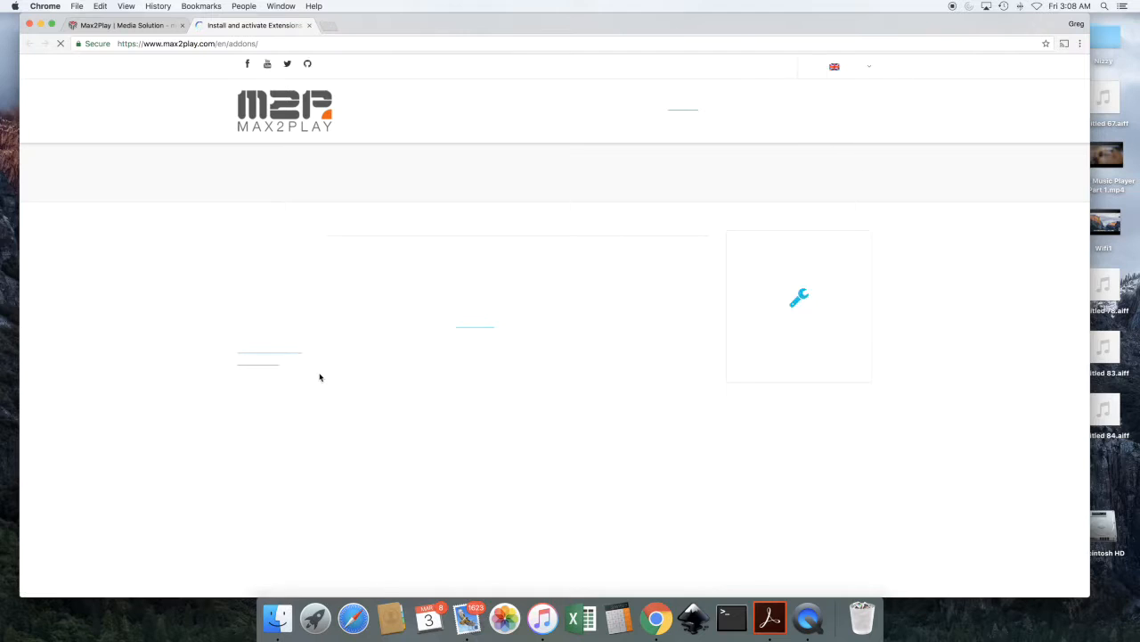
{"action": "scroll", "coordinate": [319, 370], "scroll_direction": "down", "scroll_amount": 3}
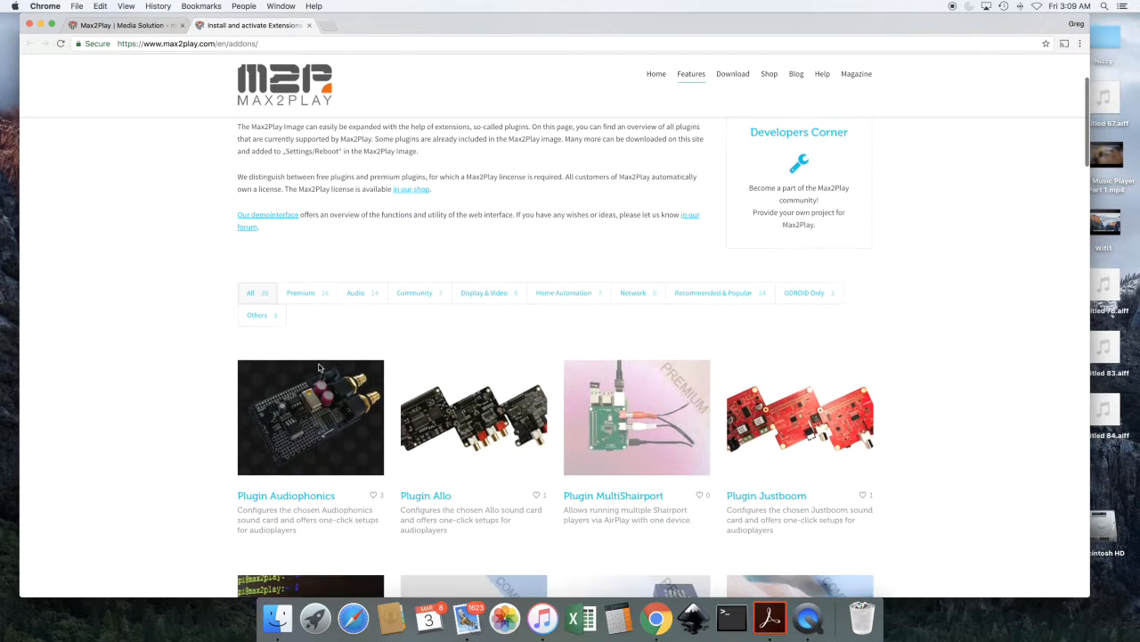
{"action": "scroll", "coordinate": [319, 367], "scroll_direction": "down", "scroll_amount": 3}
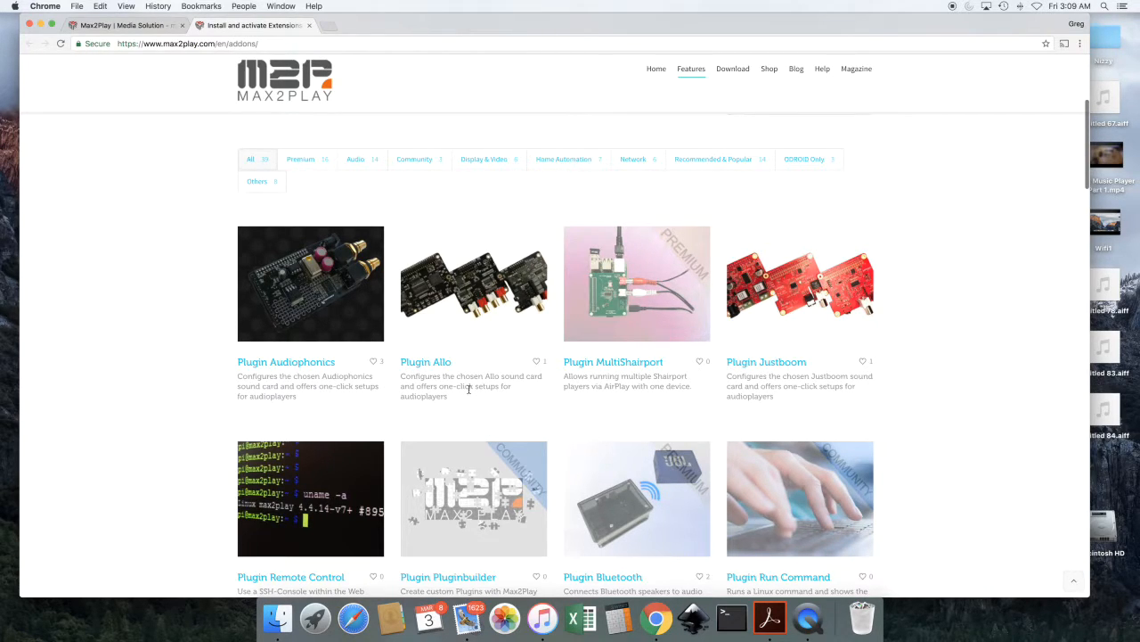
{"action": "scroll", "coordinate": [604, 385], "scroll_direction": "down", "scroll_amount": 5}
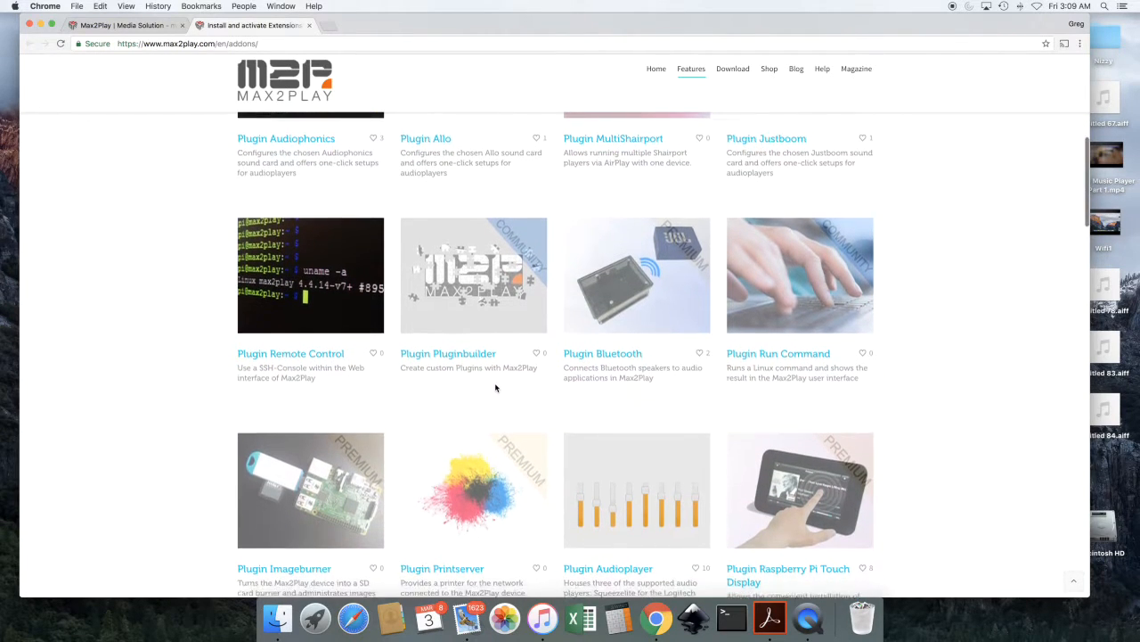
{"action": "scroll", "coordinate": [485, 356], "scroll_direction": "down", "scroll_amount": 1}
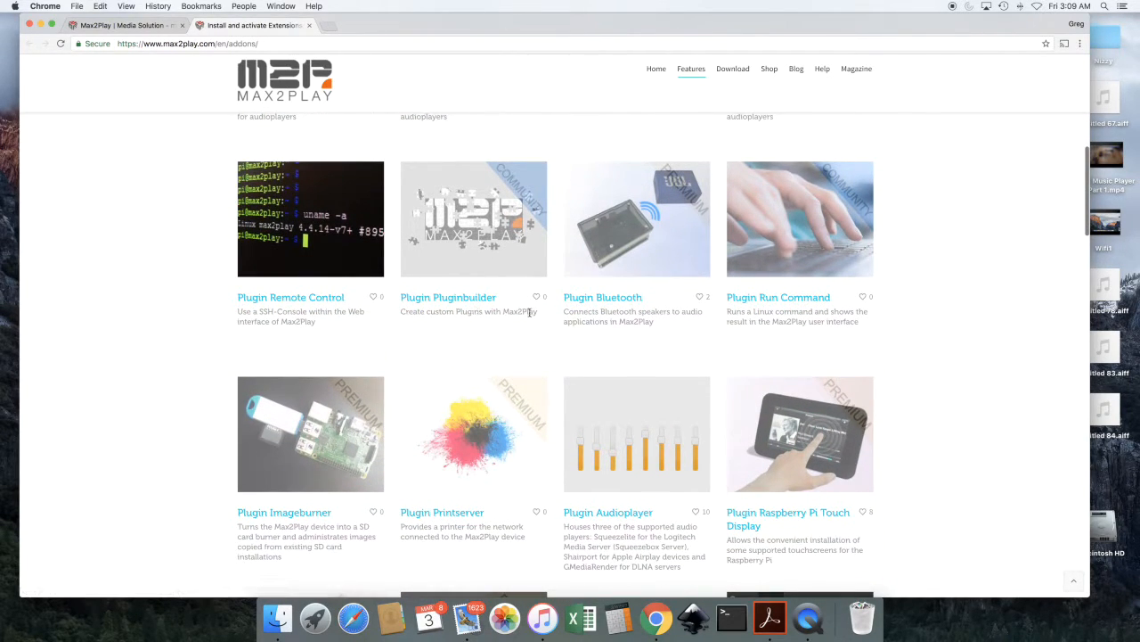
{"action": "scroll", "coordinate": [558, 360], "scroll_direction": "down", "scroll_amount": 3}
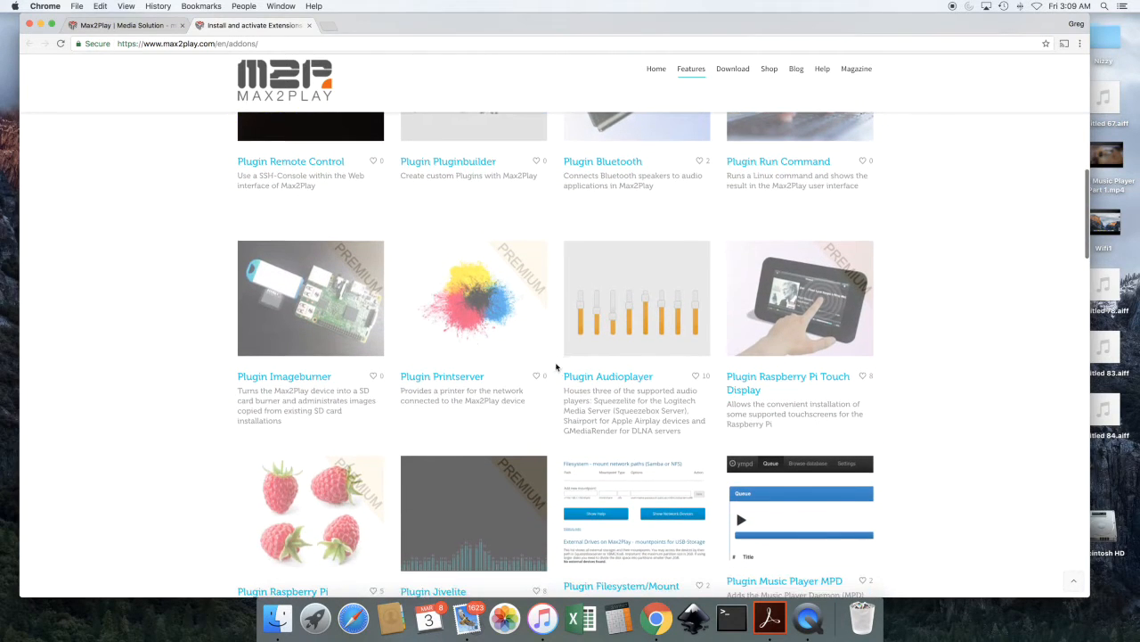
{"action": "scroll", "coordinate": [550, 370], "scroll_direction": "down", "scroll_amount": 6}
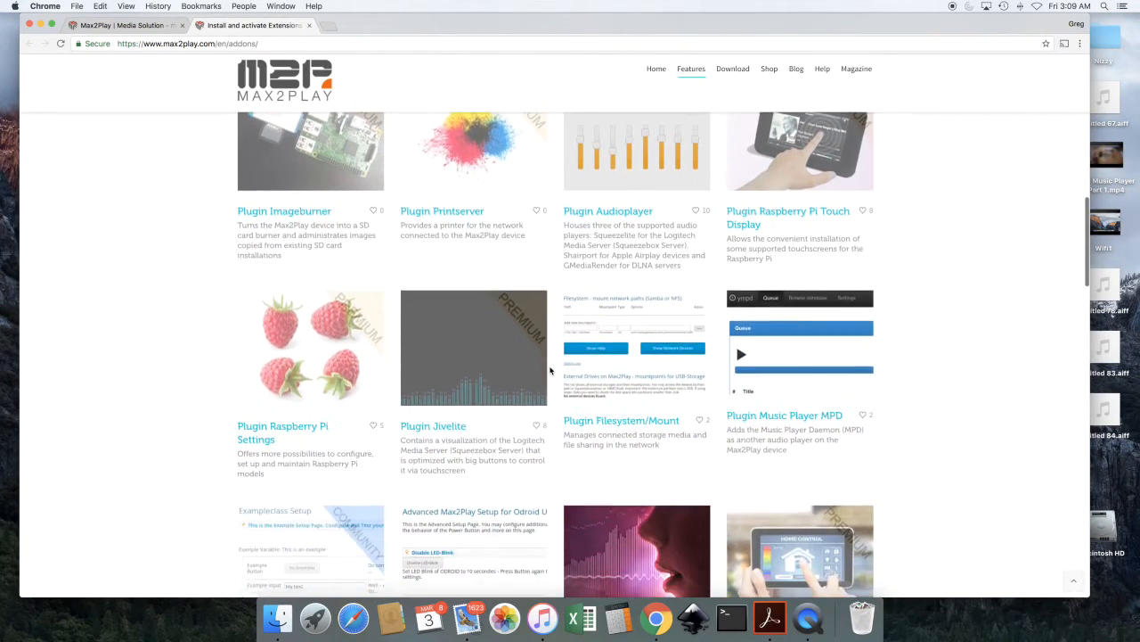
{"action": "scroll", "coordinate": [550, 370], "scroll_direction": "down", "scroll_amount": 7}
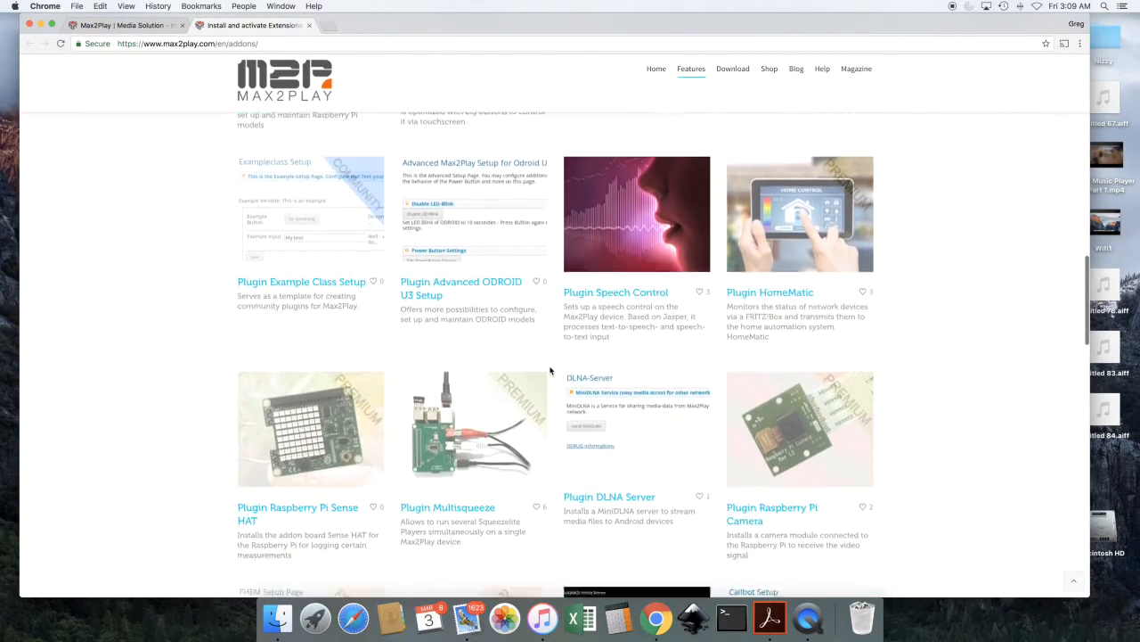
{"action": "scroll", "coordinate": [550, 371], "scroll_direction": "down", "scroll_amount": 6}
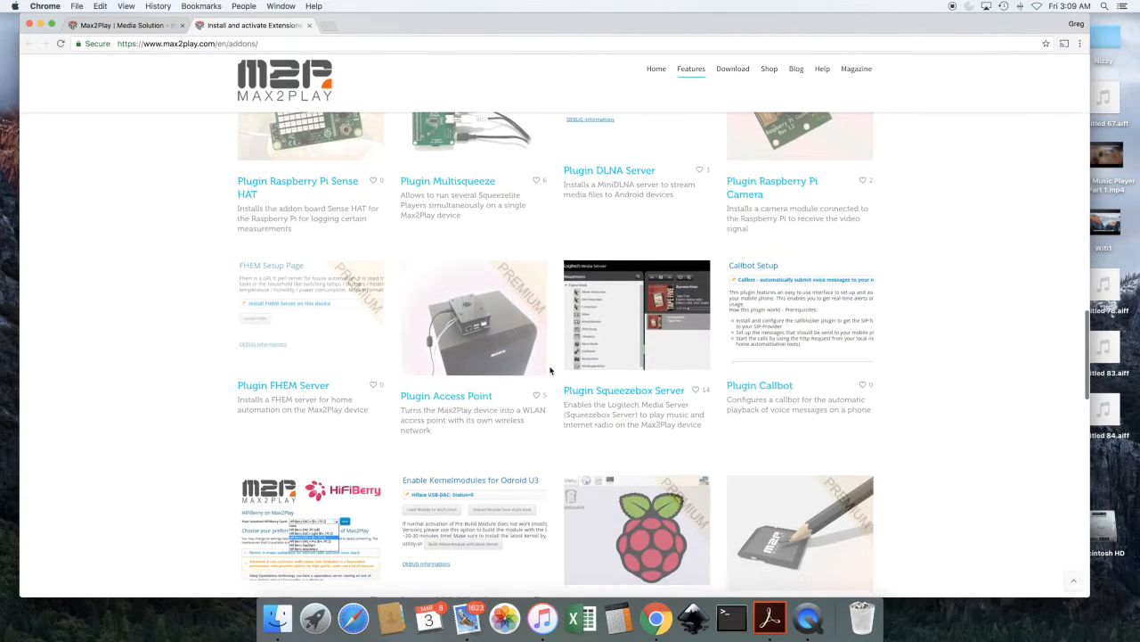
{"action": "scroll", "coordinate": [549, 370], "scroll_direction": "down", "scroll_amount": 6}
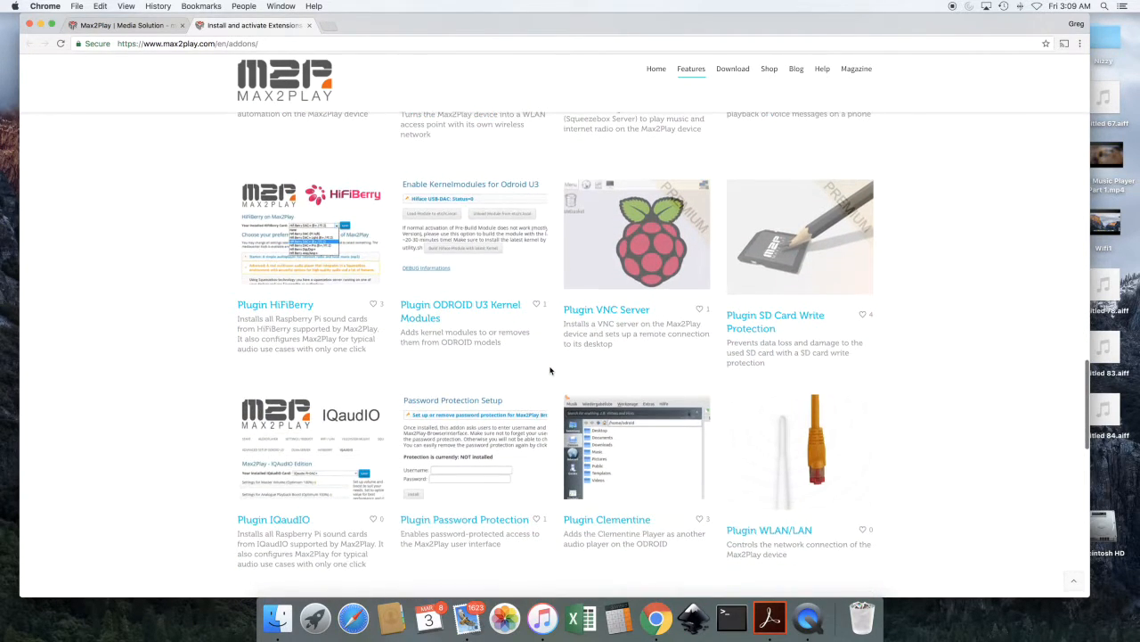
{"action": "scroll", "coordinate": [550, 370], "scroll_direction": "down", "scroll_amount": 5}
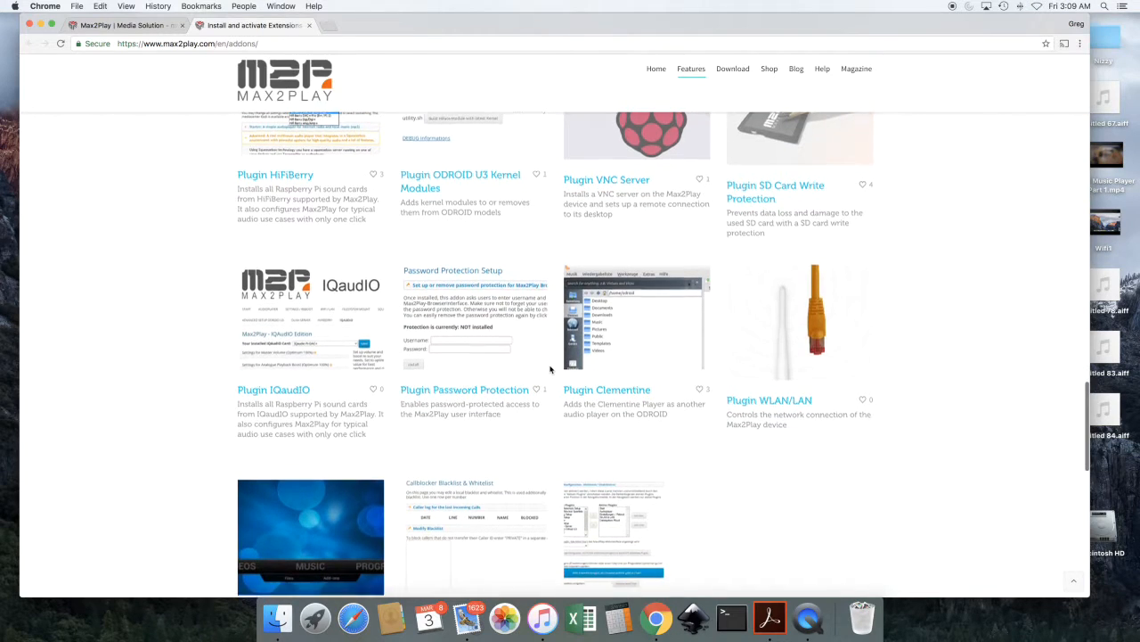
{"action": "scroll", "coordinate": [550, 368], "scroll_direction": "down", "scroll_amount": 1}
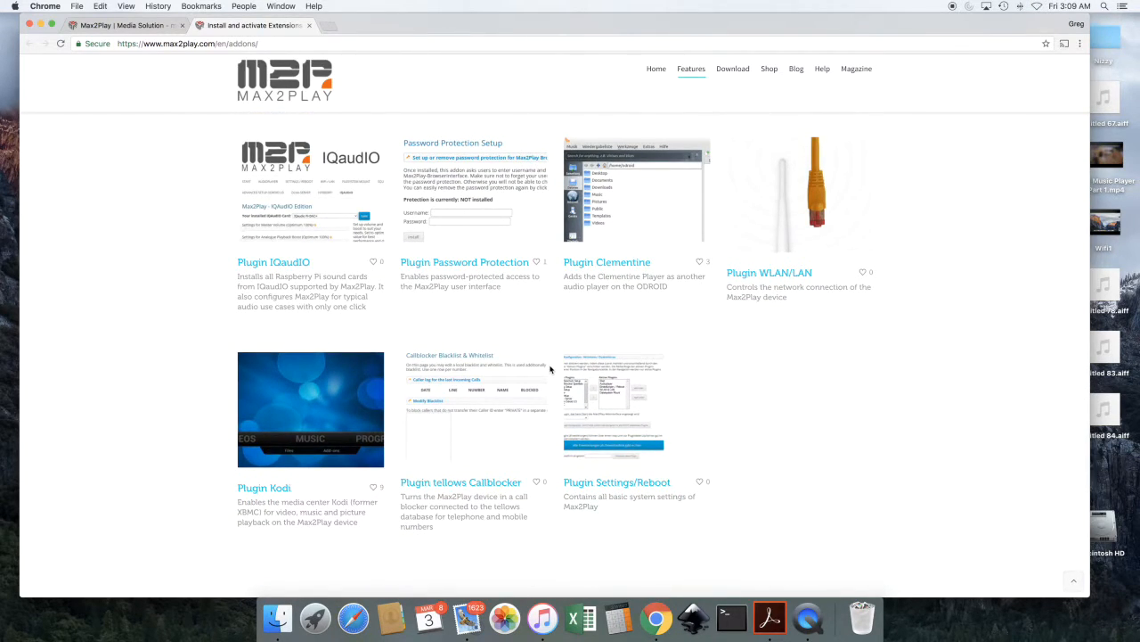
{"action": "scroll", "coordinate": [549, 369], "scroll_direction": "up", "scroll_amount": 4}
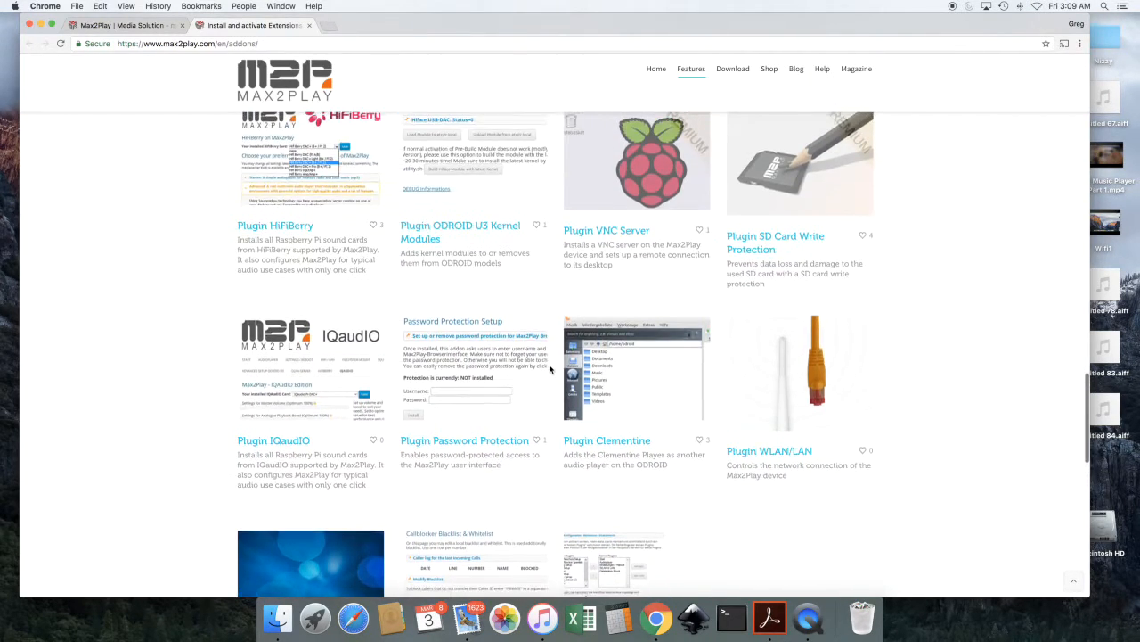
{"action": "scroll", "coordinate": [550, 369], "scroll_direction": "up", "scroll_amount": 2}
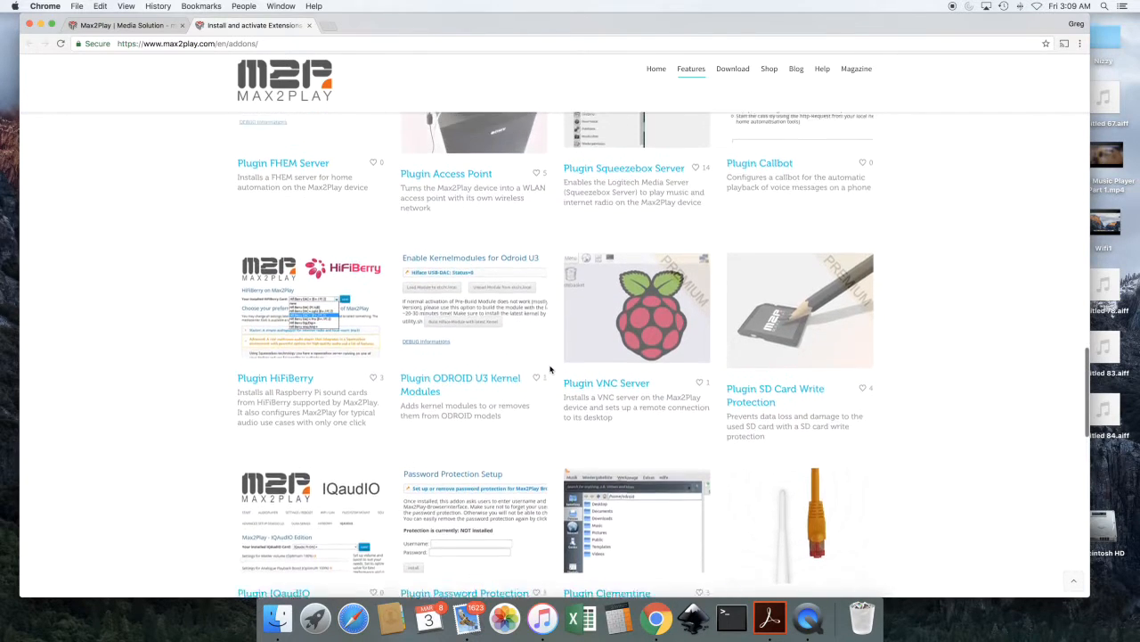
{"action": "scroll", "coordinate": [550, 369], "scroll_direction": "up", "scroll_amount": 5}
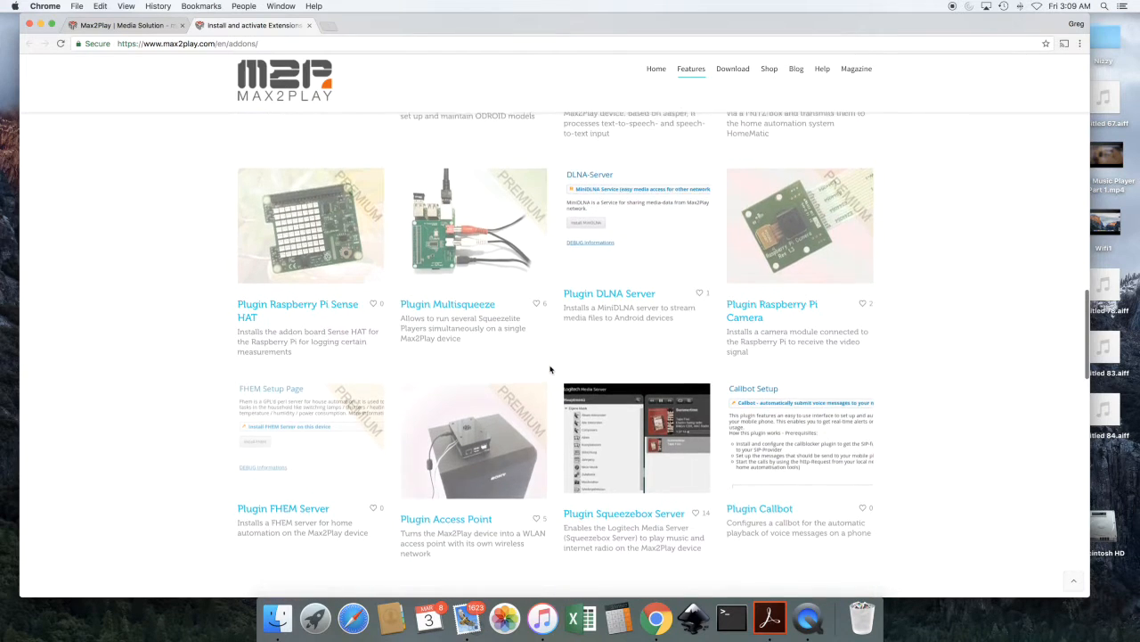
{"action": "scroll", "coordinate": [549, 368], "scroll_direction": "up", "scroll_amount": 3}
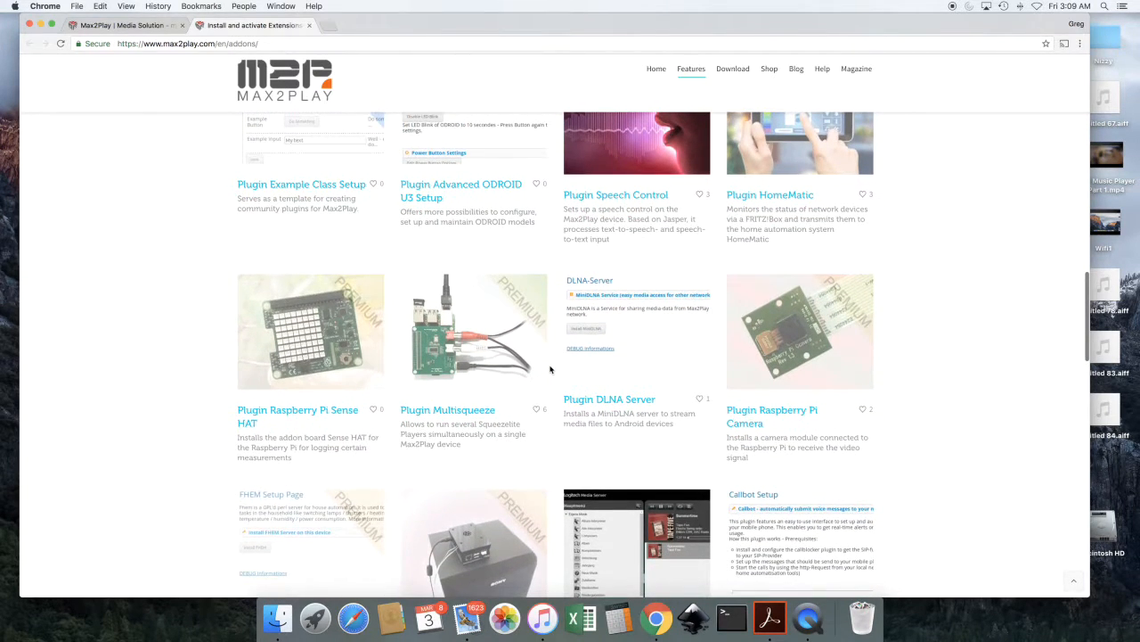
{"action": "scroll", "coordinate": [550, 369], "scroll_direction": "up", "scroll_amount": 4}
{"action": "scroll", "coordinate": [550, 369], "scroll_direction": "up", "scroll_amount": 4}
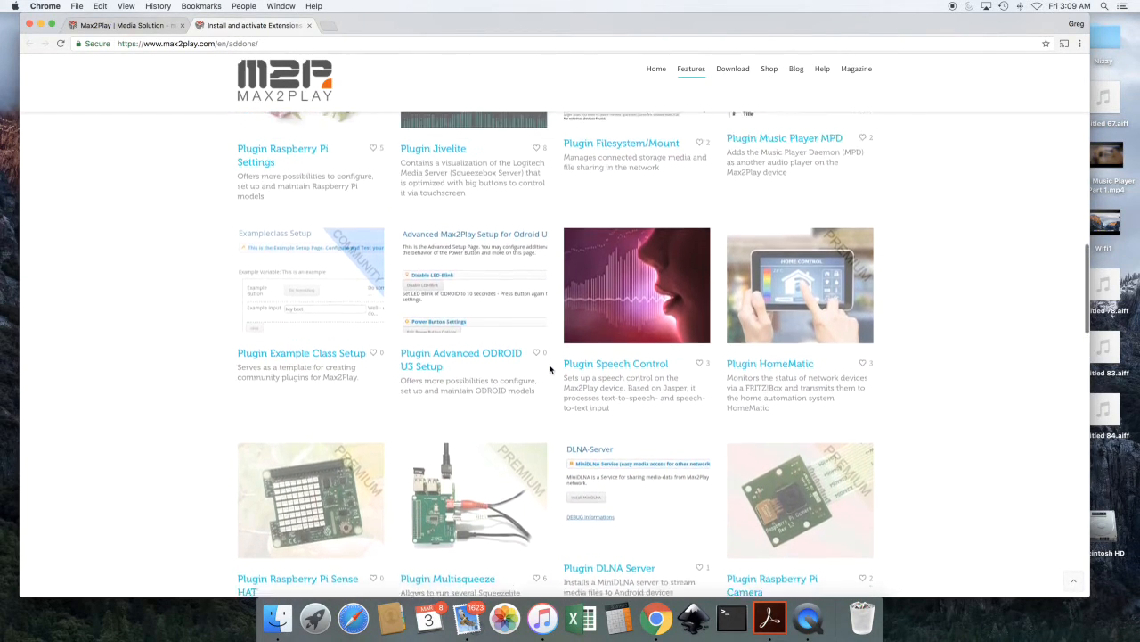
{"action": "scroll", "coordinate": [550, 369], "scroll_direction": "up", "scroll_amount": 15}
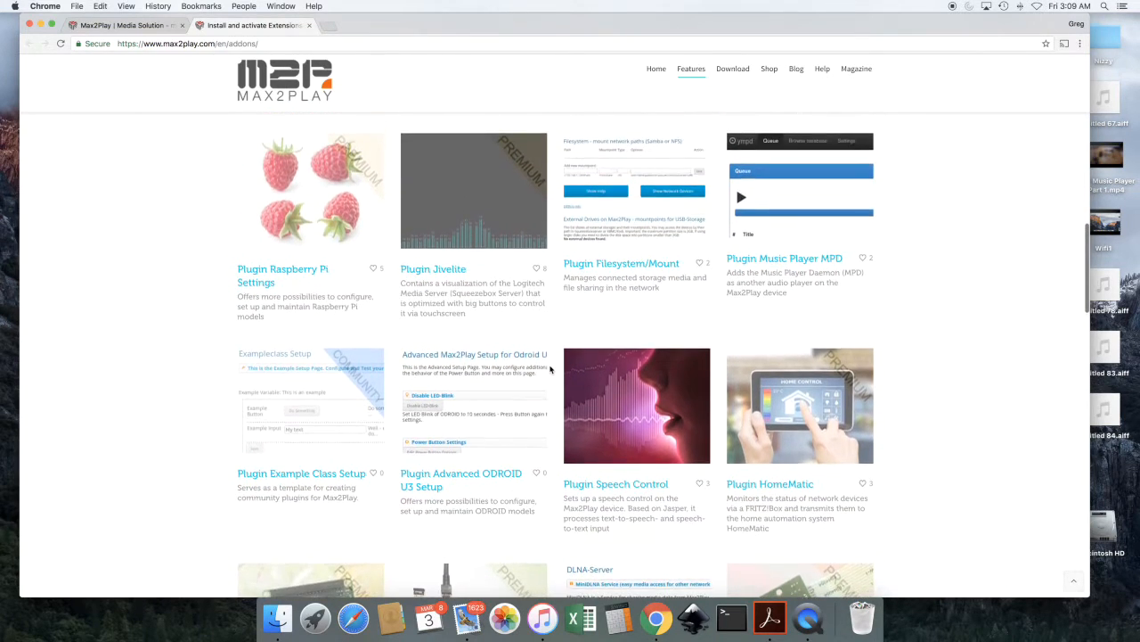
{"action": "left_click", "coordinate": [308, 26]}
Activate the Max2Play license in the basic settings with the registered e-mail address or activation code
{"action": "scroll", "coordinate": [188, 230], "scroll_direction": "up", "scroll_amount": 3}
{"action": "scroll", "coordinate": [187, 231], "scroll_direction": "up", "scroll_amount": 4}
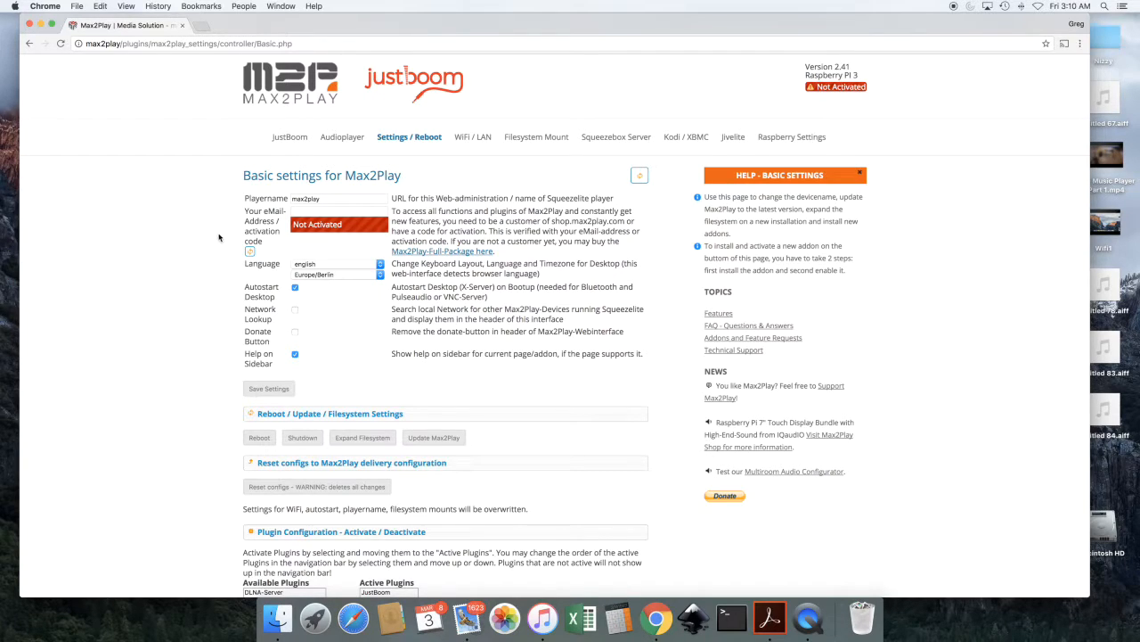
{"action": "left_click", "coordinate": [251, 252]}
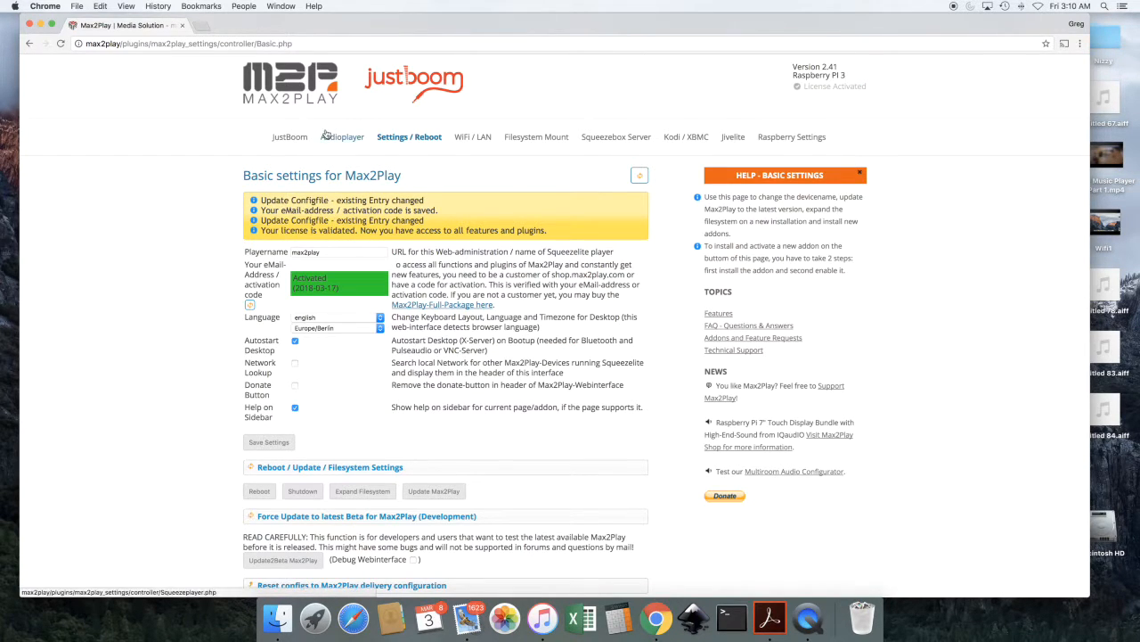
{"action": "scroll", "coordinate": [225, 234], "scroll_direction": "down", "scroll_amount": 5}
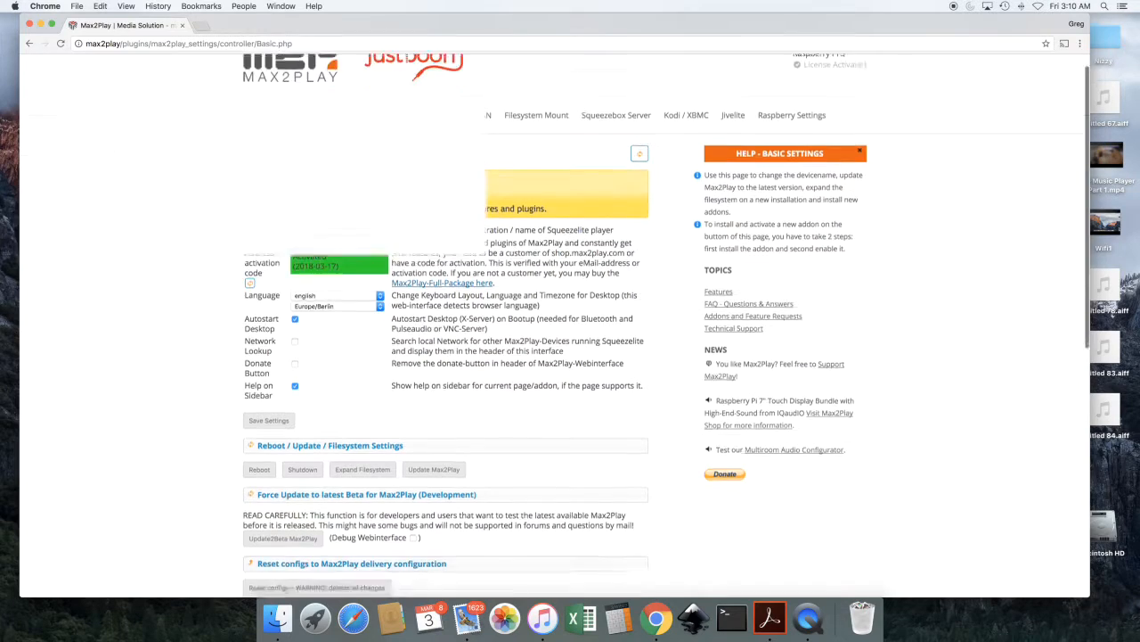
{"action": "scroll", "coordinate": [223, 231], "scroll_direction": "up", "scroll_amount": 1}
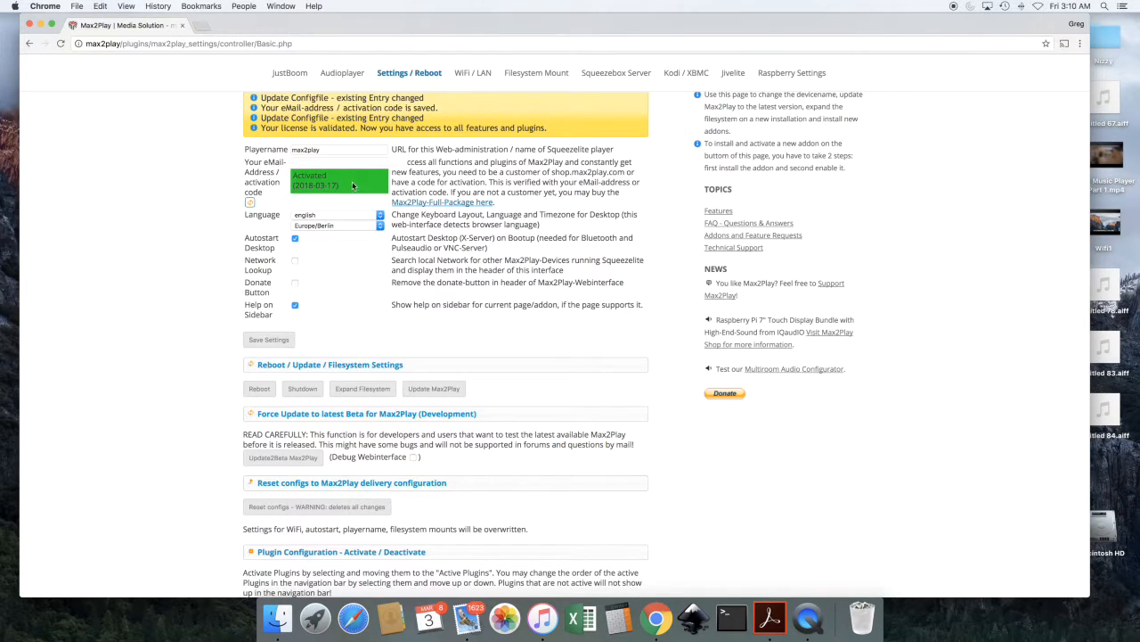
Expand the filesystem of the Raspberry Pi from the Reboot / Update / Filesystem settings
{"action": "scroll", "coordinate": [152, 233], "scroll_direction": "down", "scroll_amount": 5}
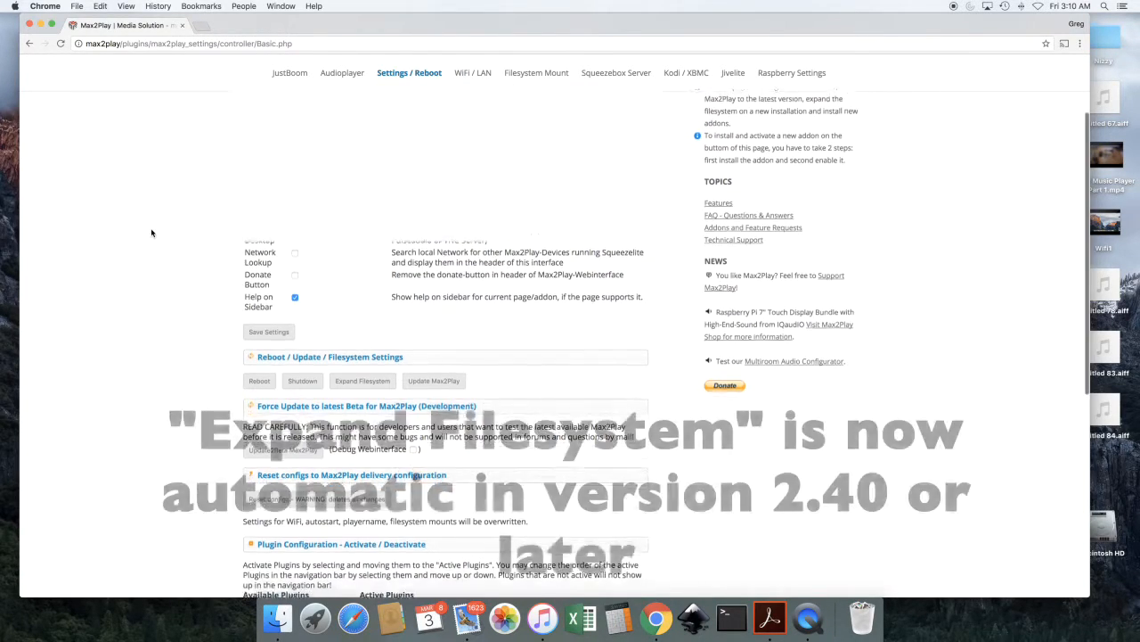
{"action": "scroll", "coordinate": [151, 234], "scroll_direction": "down", "scroll_amount": 1}
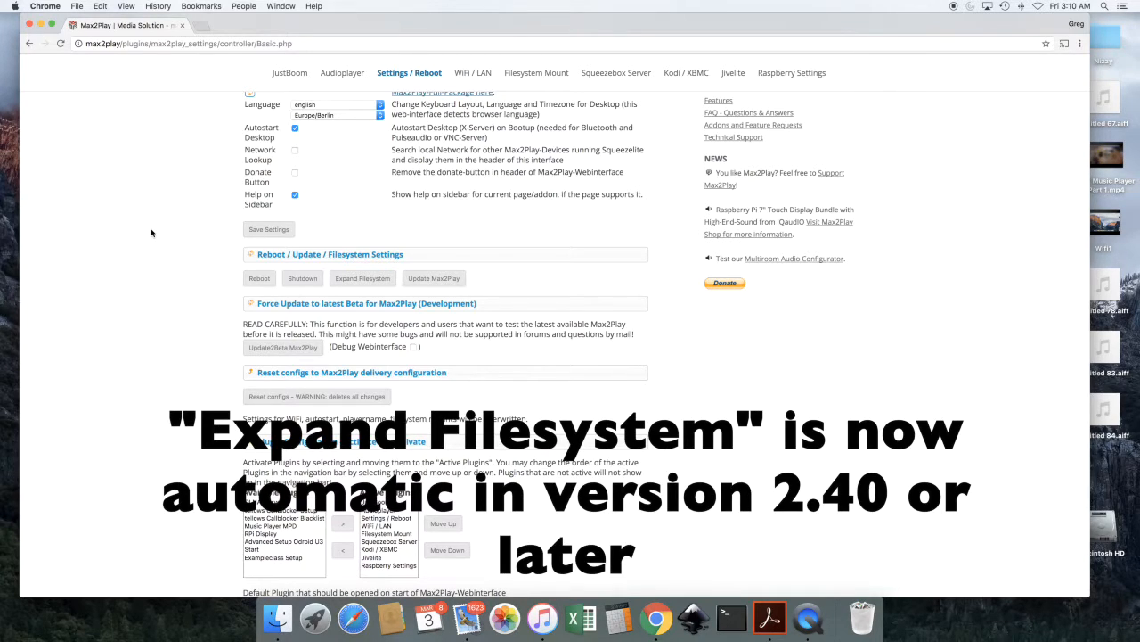
{"action": "left_click", "coordinate": [364, 278]}
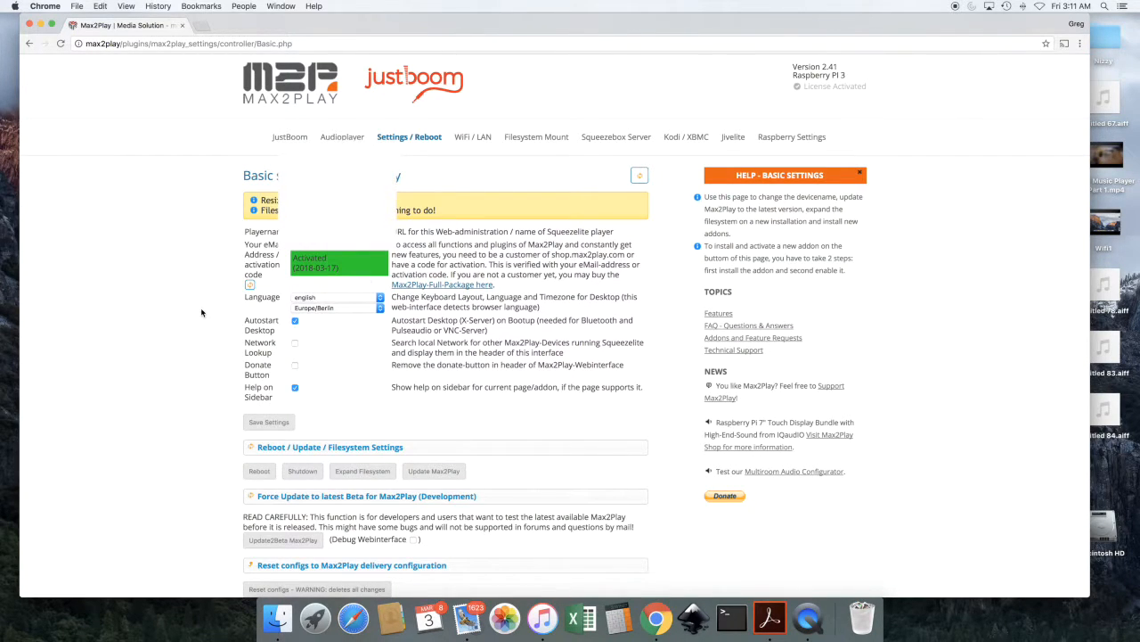
{"action": "scroll", "coordinate": [201, 312], "scroll_direction": "down", "scroll_amount": 3}
{"action": "scroll", "coordinate": [202, 312], "scroll_direction": "down", "scroll_amount": 5}
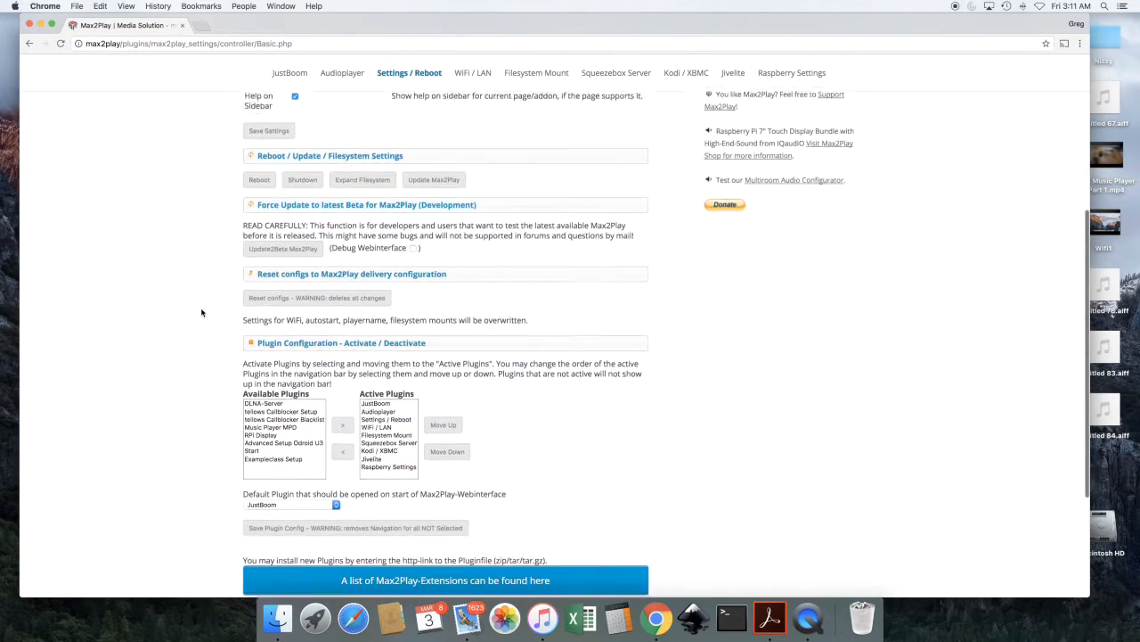
{"action": "scroll", "coordinate": [201, 311], "scroll_direction": "down", "scroll_amount": 1}
{"action": "scroll", "coordinate": [201, 312], "scroll_direction": "up", "scroll_amount": 2}
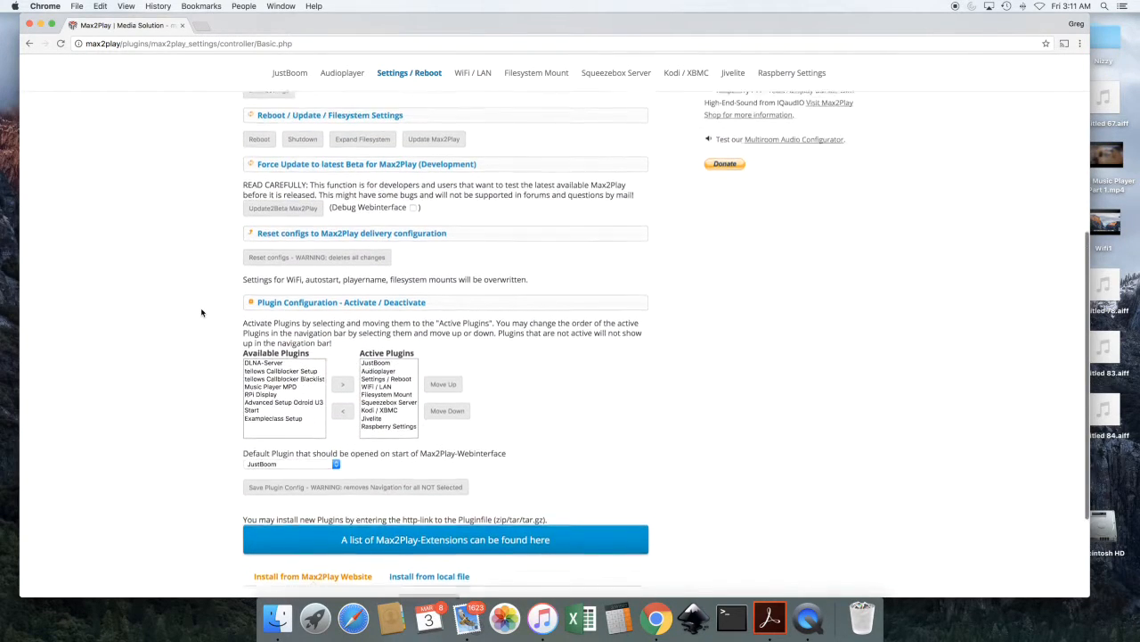
{"action": "scroll", "coordinate": [201, 312], "scroll_direction": "up", "scroll_amount": 6}
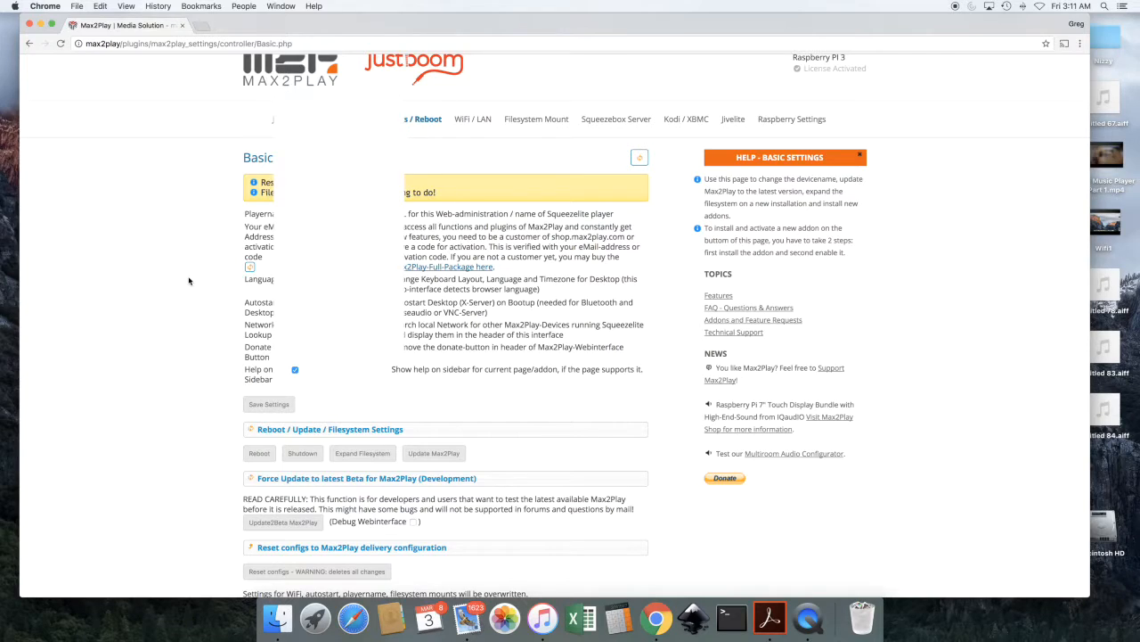
Set the soundcard to load on boot to JustBoom DAC in the Raspberry Settings, save it, and reboot the device
{"action": "left_click", "coordinate": [795, 124]}
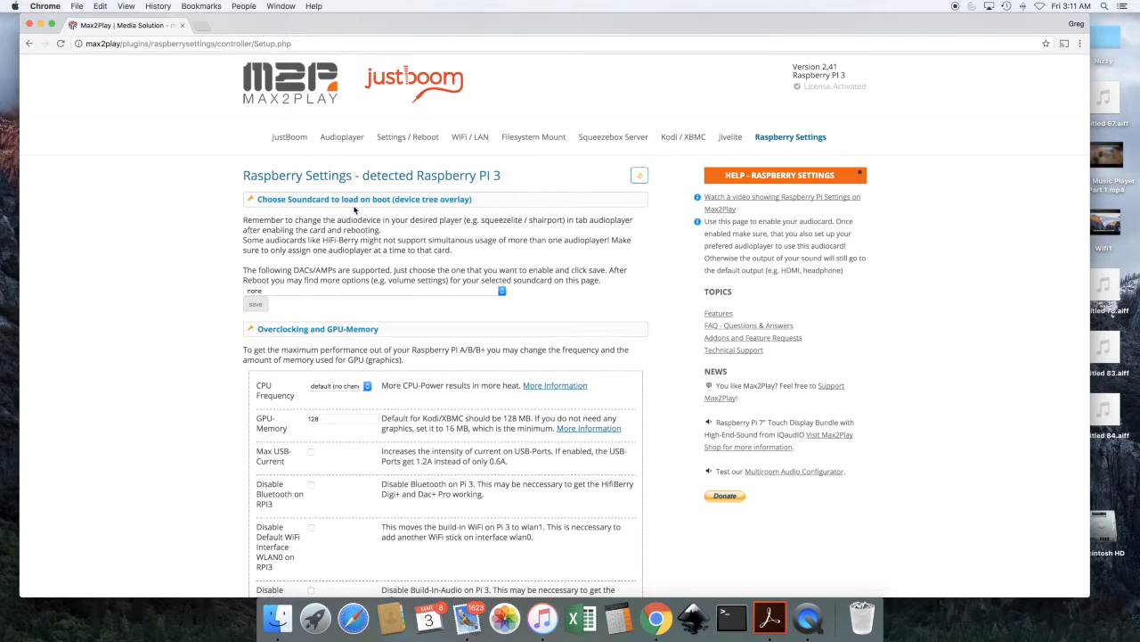
{"action": "left_click", "coordinate": [503, 292]}
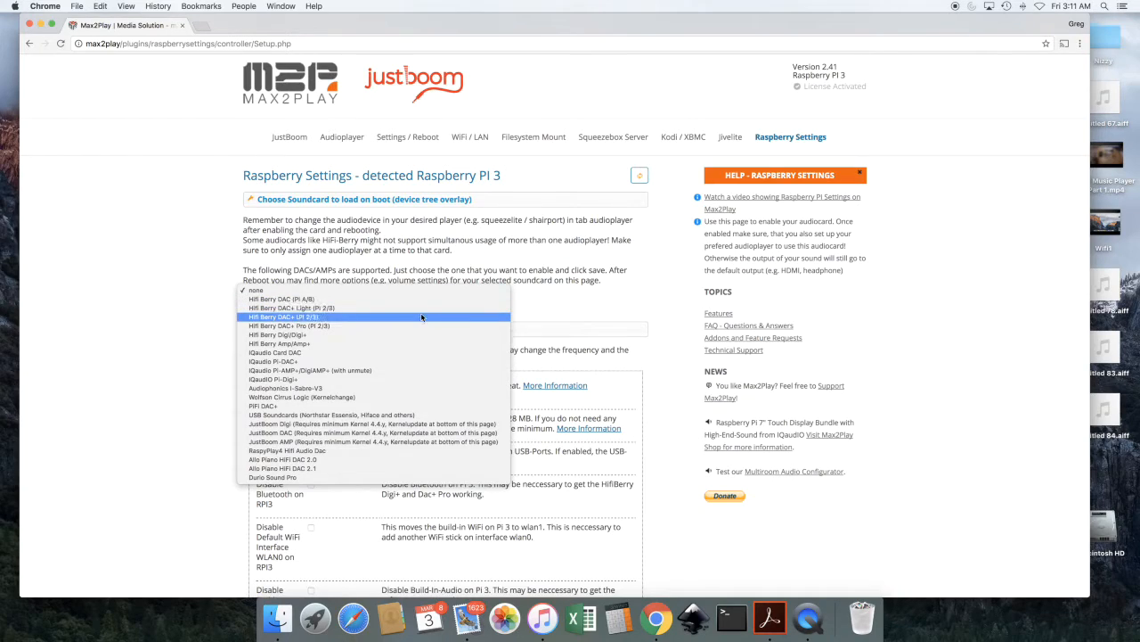
{"action": "left_click", "coordinate": [360, 434]}
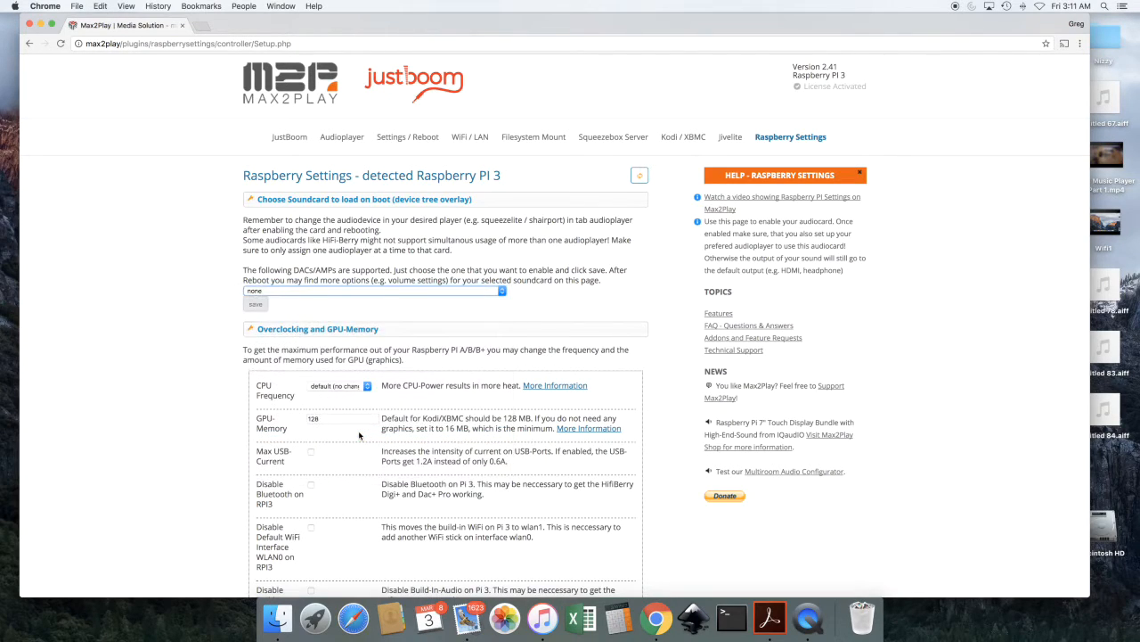
{"action": "left_click", "coordinate": [257, 306]}
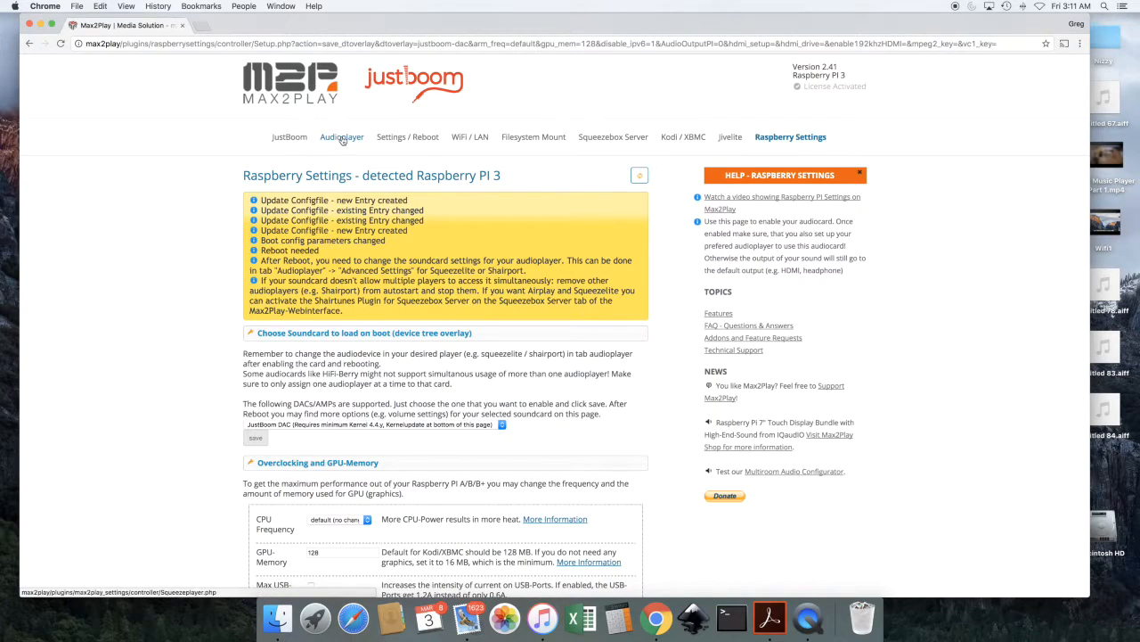
{"action": "left_click", "coordinate": [397, 140]}
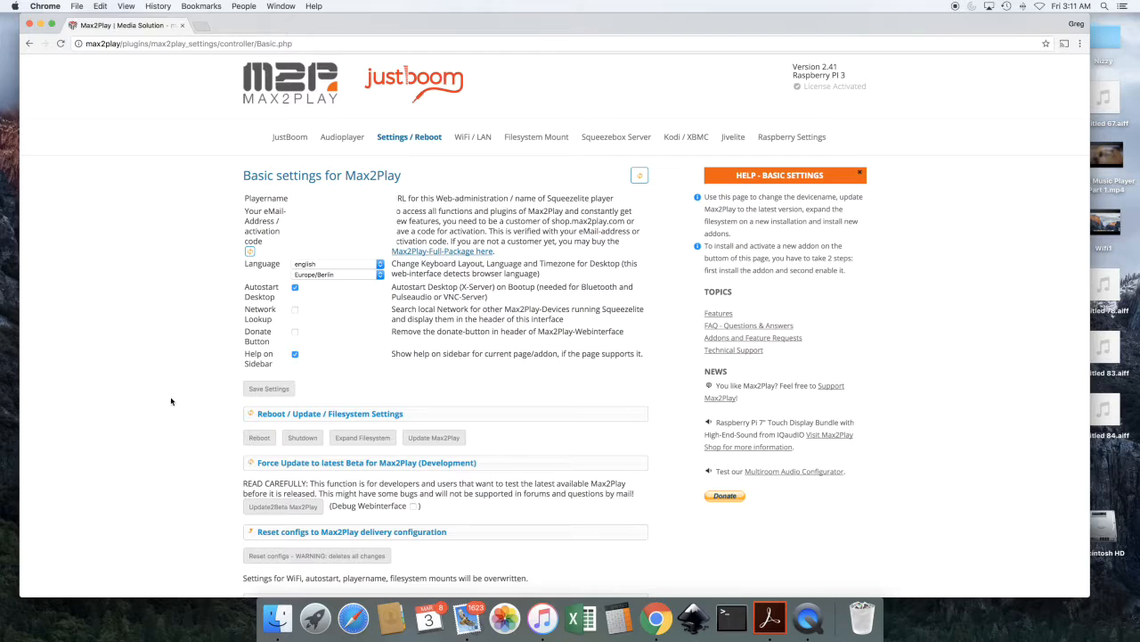
{"action": "left_click", "coordinate": [249, 442]}
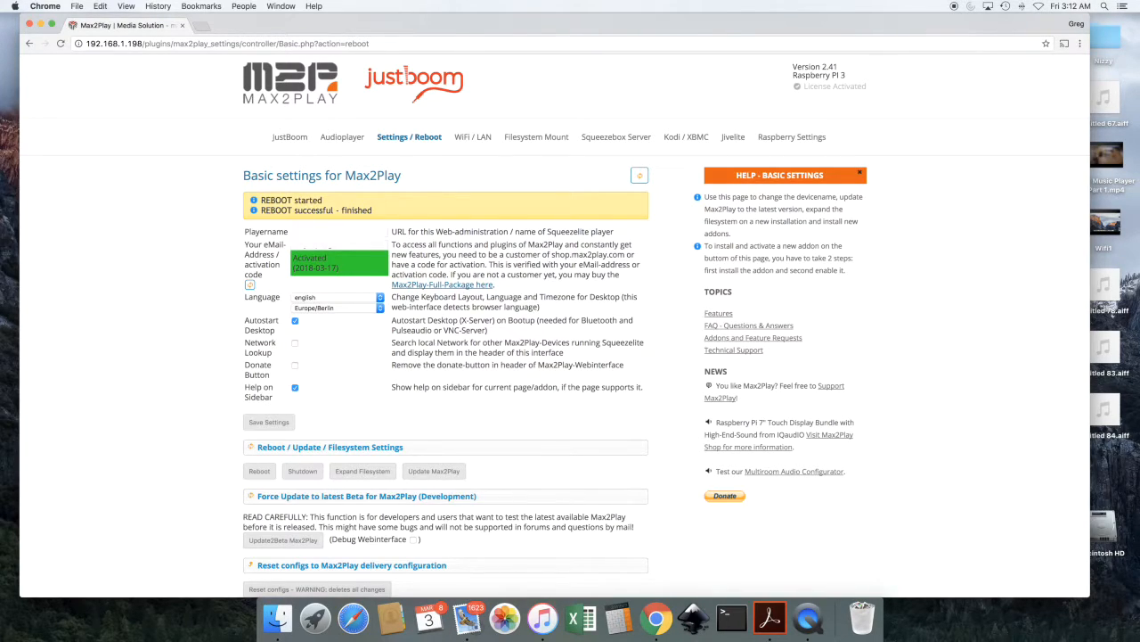
Enable Max USB-Current, Disable Bluetooth on RPI3 and Disable Build-In-Audio on RPI3 in the Raspberry Settings, save them, and reboot the device
{"action": "left_click", "coordinate": [797, 141]}
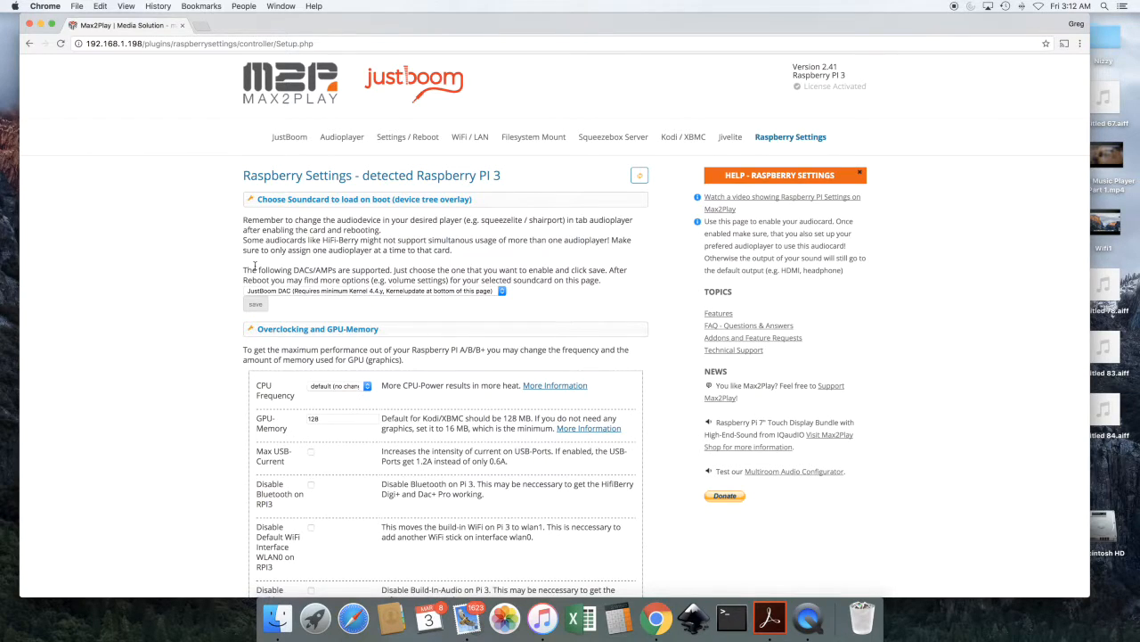
{"action": "scroll", "coordinate": [194, 273], "scroll_direction": "down", "scroll_amount": 3}
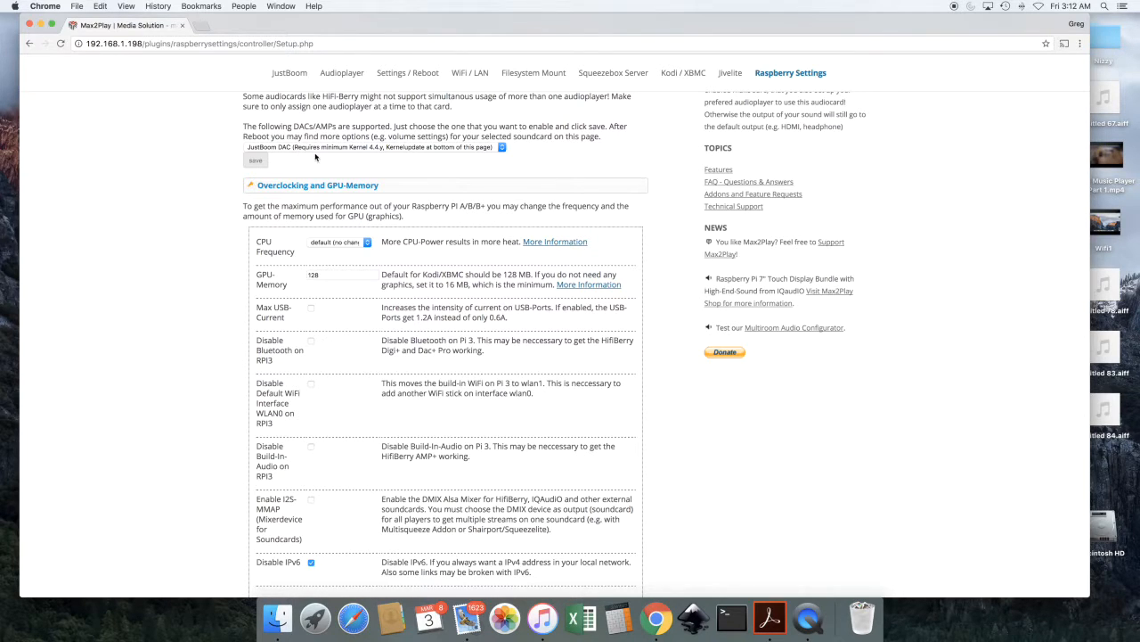
{"action": "scroll", "coordinate": [125, 294], "scroll_direction": "down", "scroll_amount": 1}
{"action": "scroll", "coordinate": [125, 294], "scroll_direction": "down", "scroll_amount": 3}
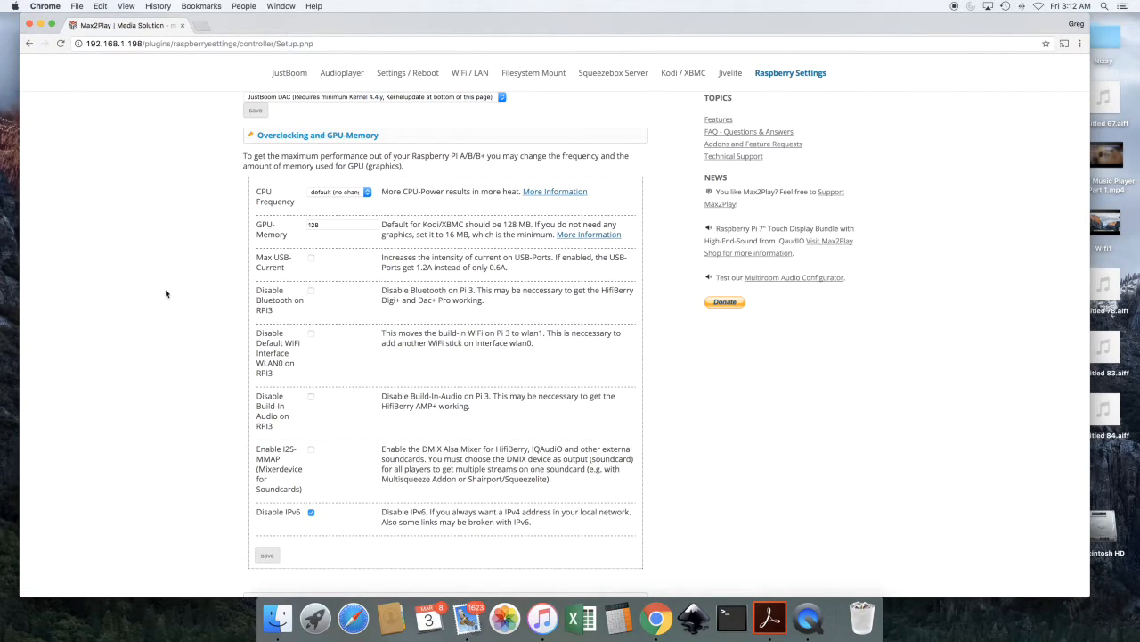
{"action": "scroll", "coordinate": [187, 294], "scroll_direction": "down", "scroll_amount": 2}
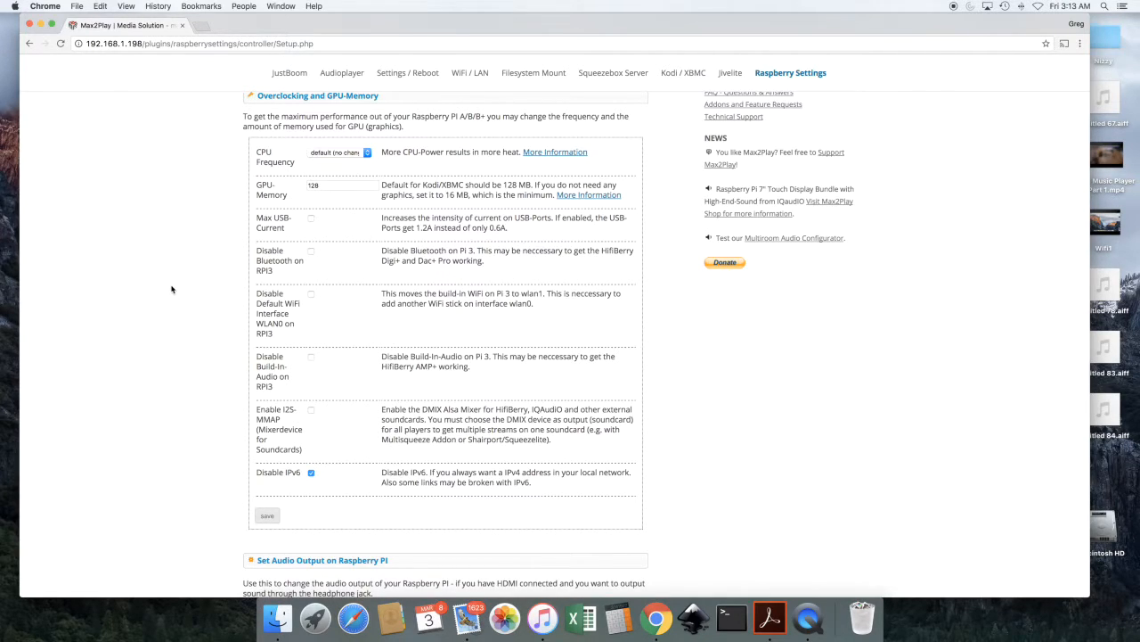
{"action": "left_click", "coordinate": [311, 218]}
{"action": "scroll", "coordinate": [346, 310], "scroll_direction": "down", "scroll_amount": 2}
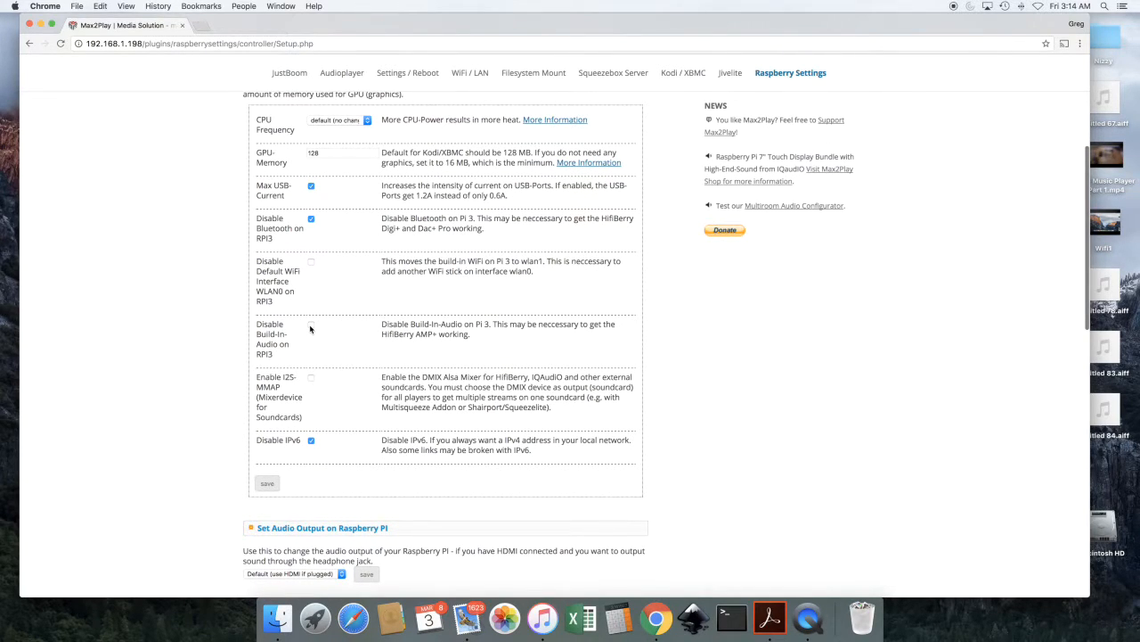
{"action": "left_click", "coordinate": [311, 326]}
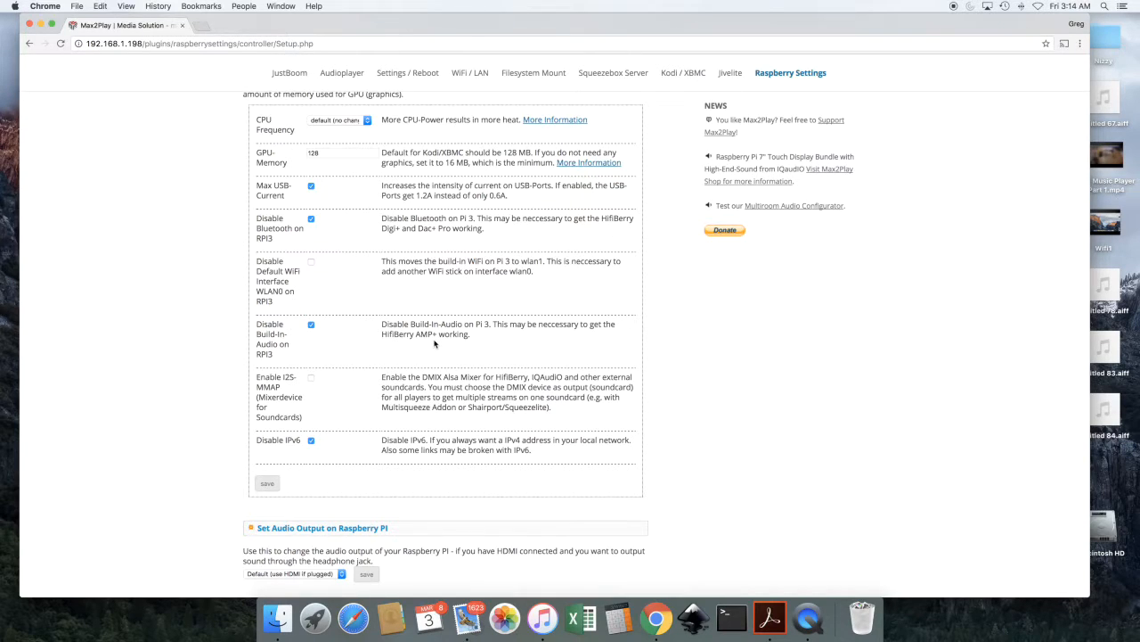
{"action": "left_click", "coordinate": [269, 483]}
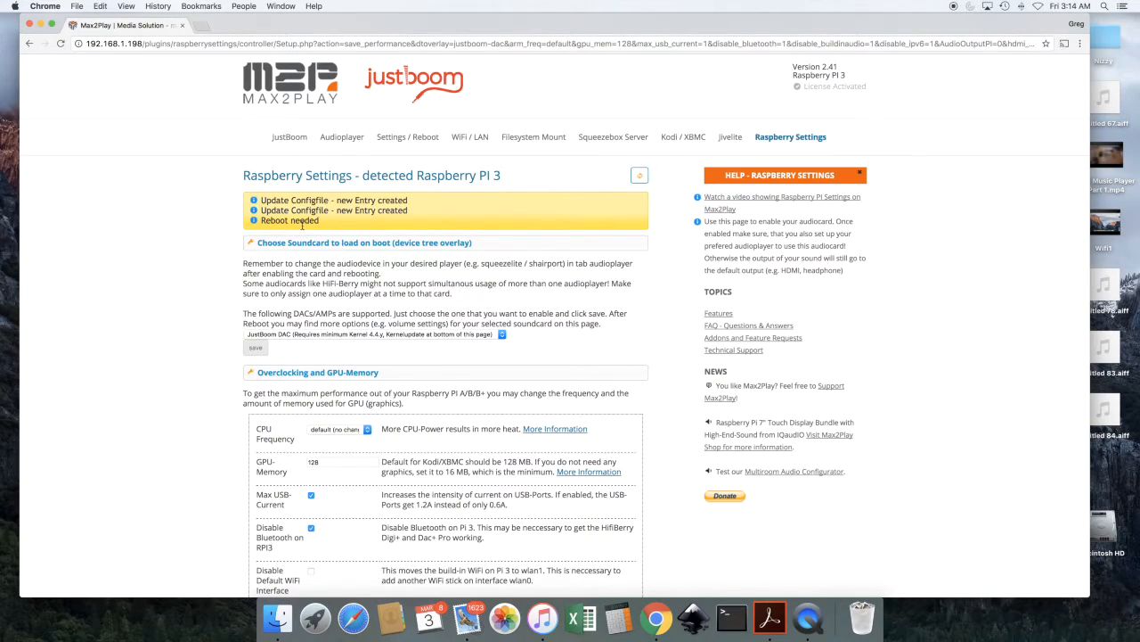
{"action": "left_click", "coordinate": [392, 136]}
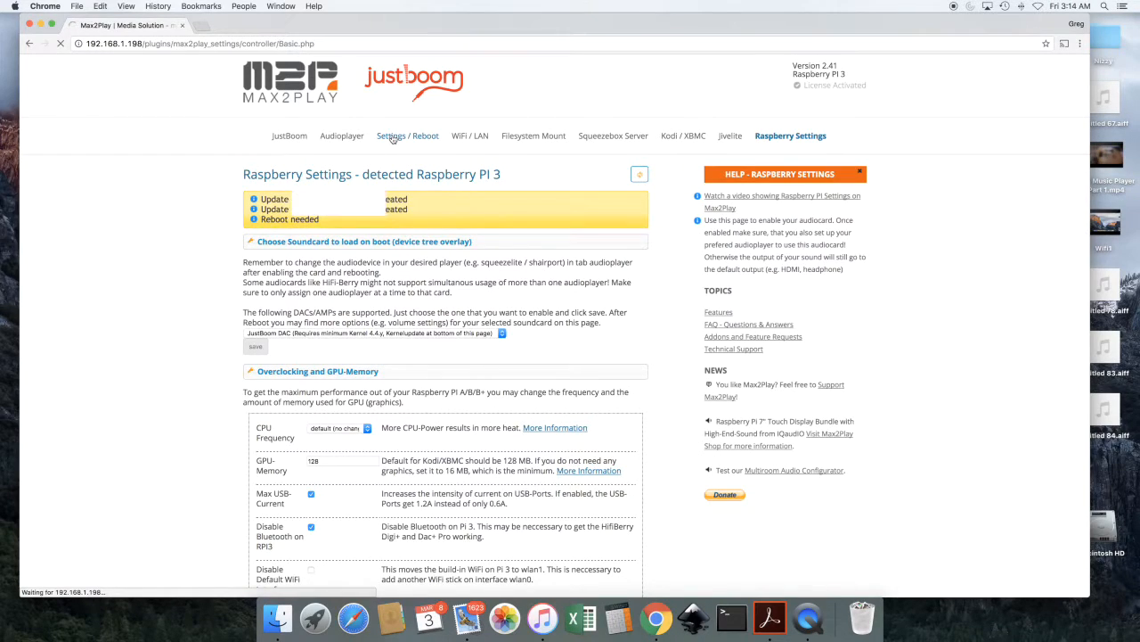
{"action": "left_click", "coordinate": [258, 437]}
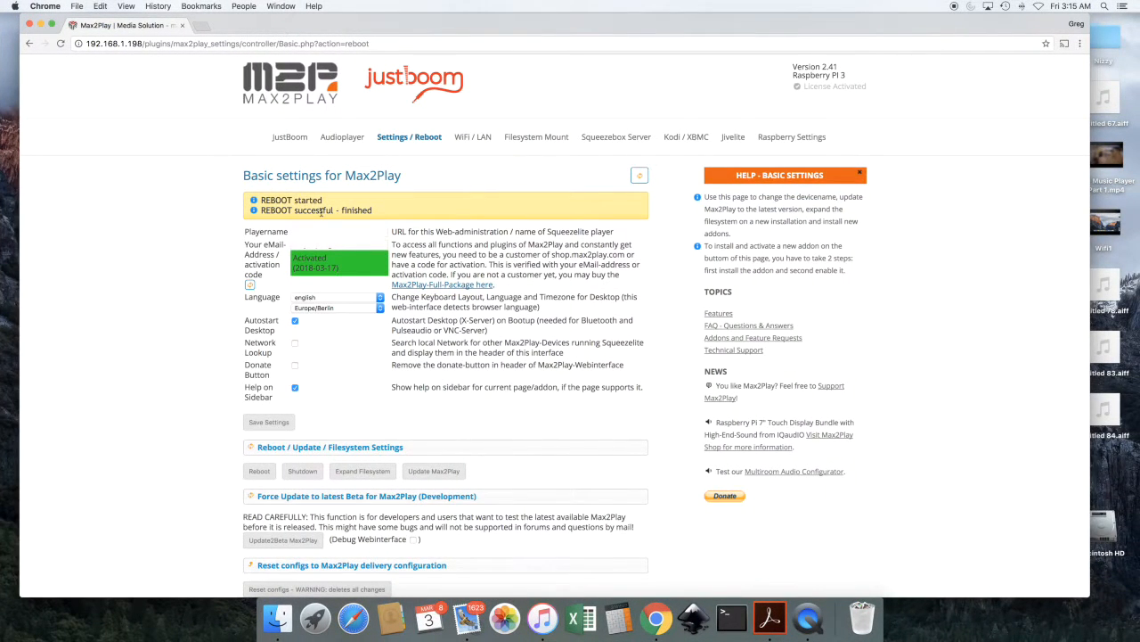
Upgrade to the latest kernel from the Kernel and Package Updates section of the Raspberry Settings and reboot the device
{"action": "left_click", "coordinate": [793, 138]}
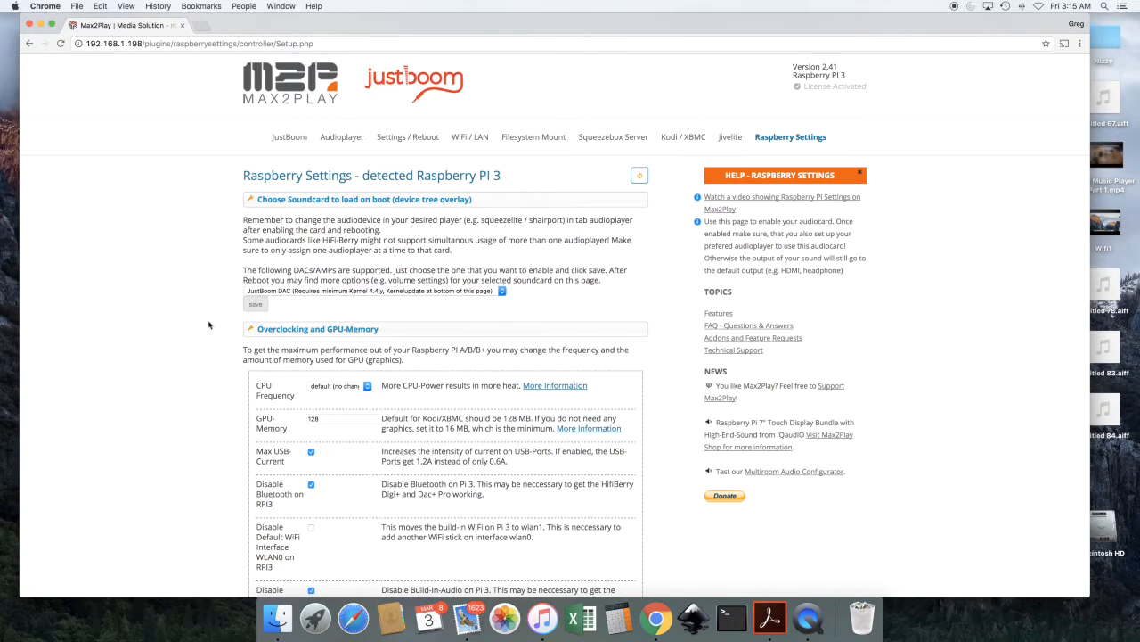
{"action": "scroll", "coordinate": [208, 325], "scroll_direction": "down", "scroll_amount": 3}
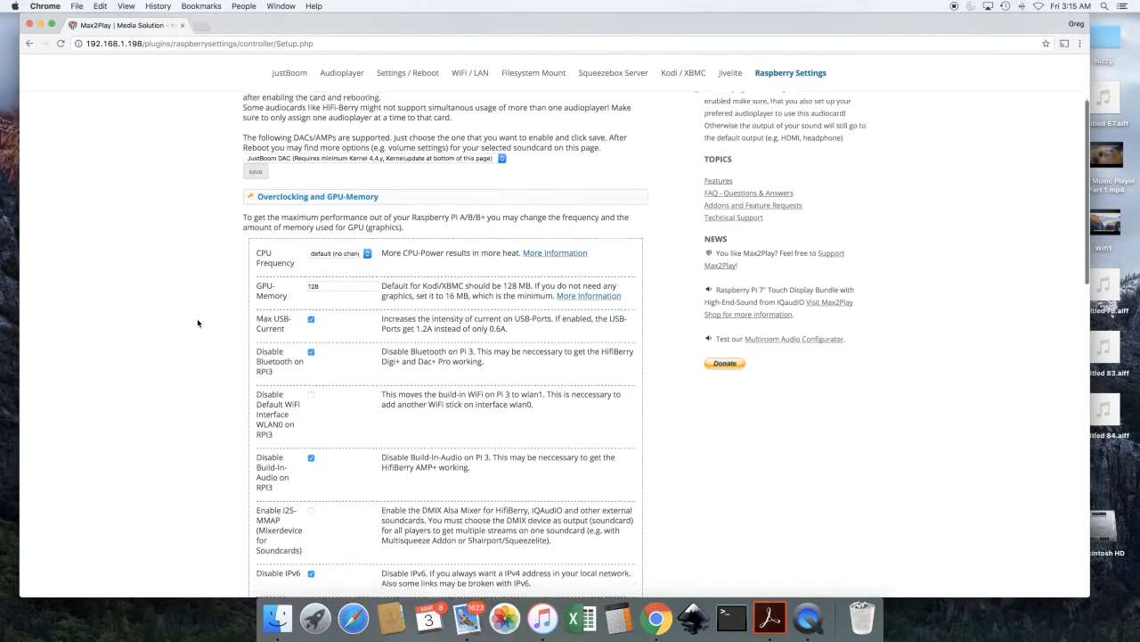
{"action": "scroll", "coordinate": [198, 324], "scroll_direction": "down", "scroll_amount": 6}
{"action": "scroll", "coordinate": [193, 306], "scroll_direction": "down", "scroll_amount": 3}
{"action": "scroll", "coordinate": [187, 279], "scroll_direction": "down", "scroll_amount": 2}
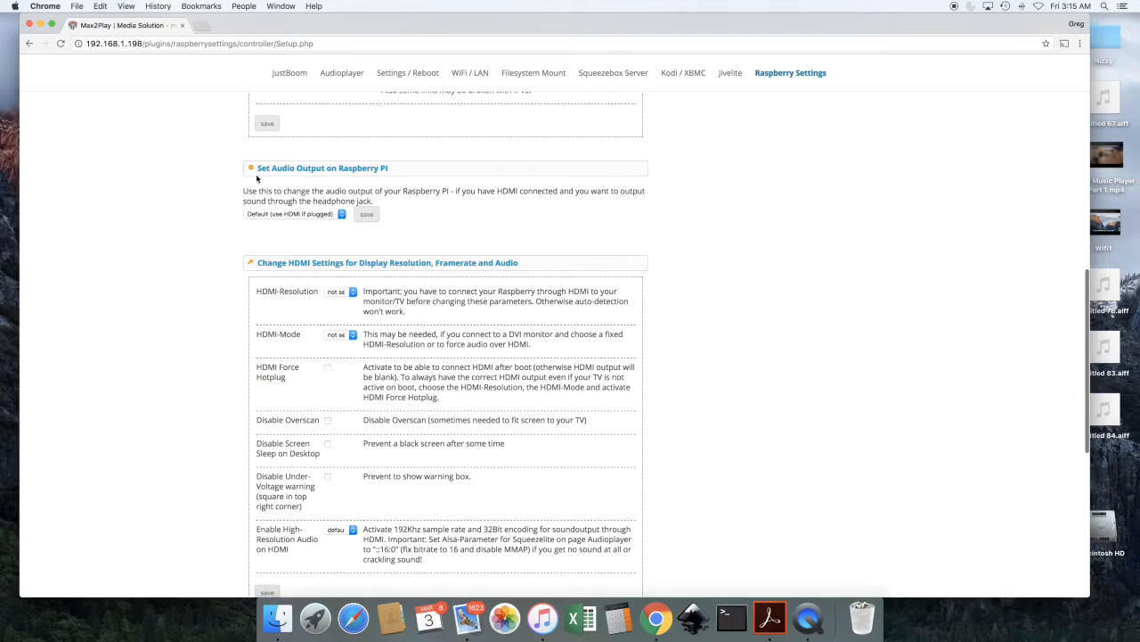
{"action": "scroll", "coordinate": [157, 231], "scroll_direction": "down", "scroll_amount": 2}
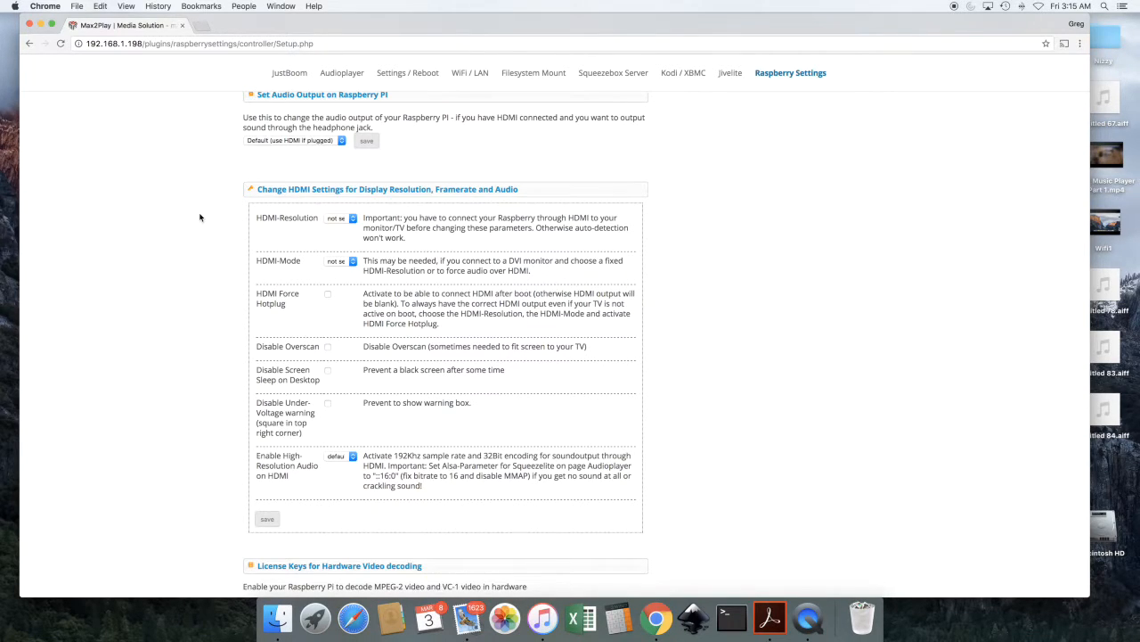
{"action": "scroll", "coordinate": [199, 217], "scroll_direction": "down", "scroll_amount": 4}
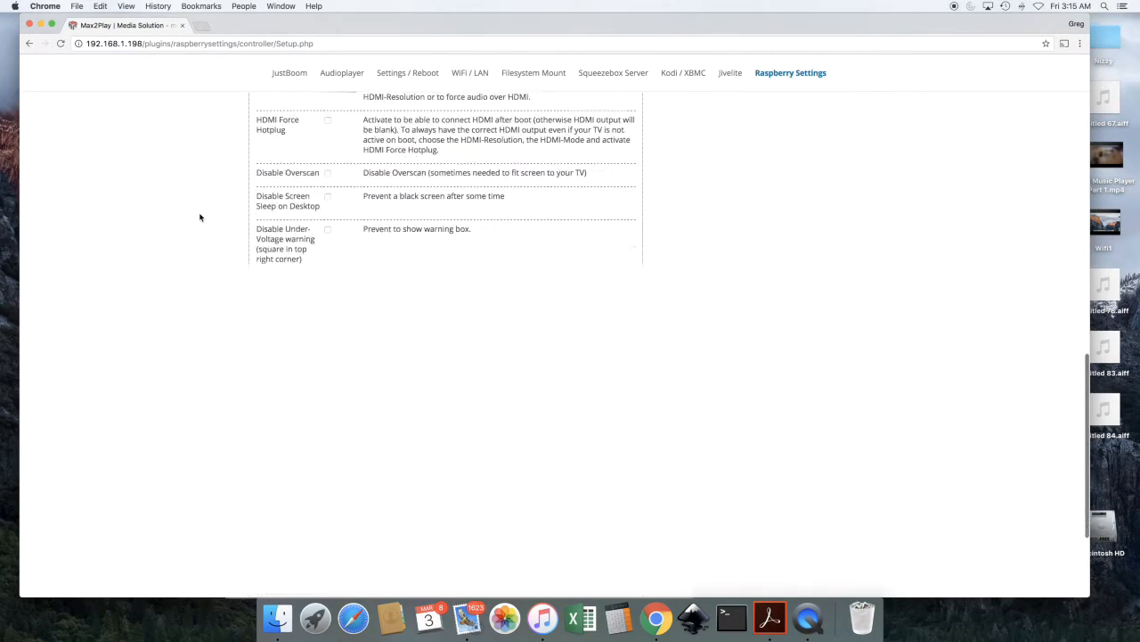
{"action": "scroll", "coordinate": [190, 214], "scroll_direction": "down", "scroll_amount": 5}
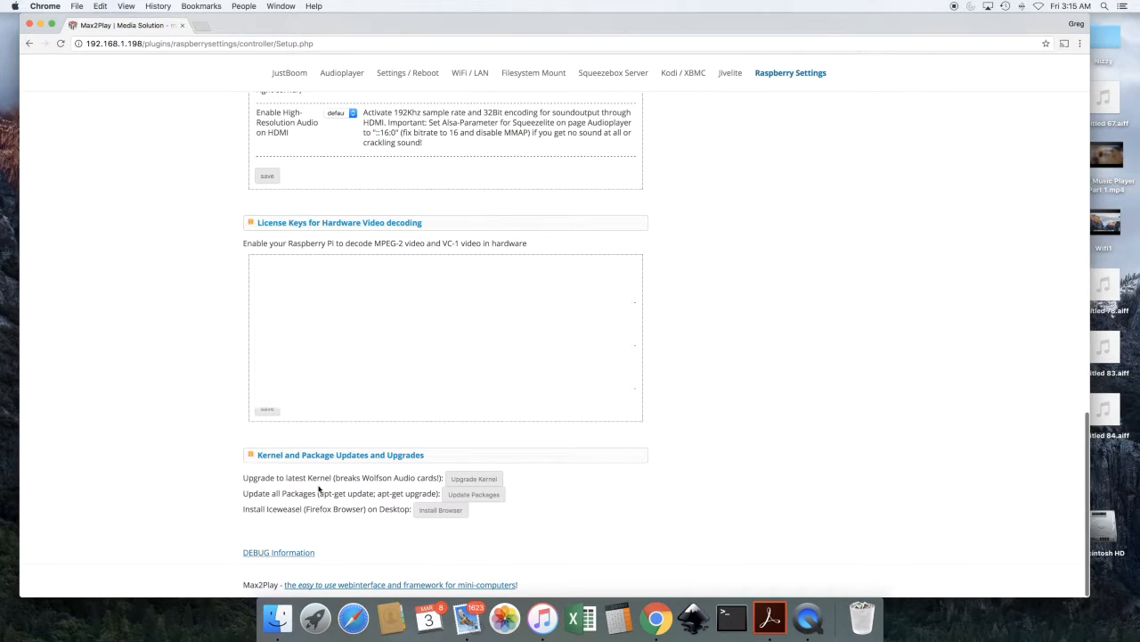
{"action": "left_click", "coordinate": [490, 482]}
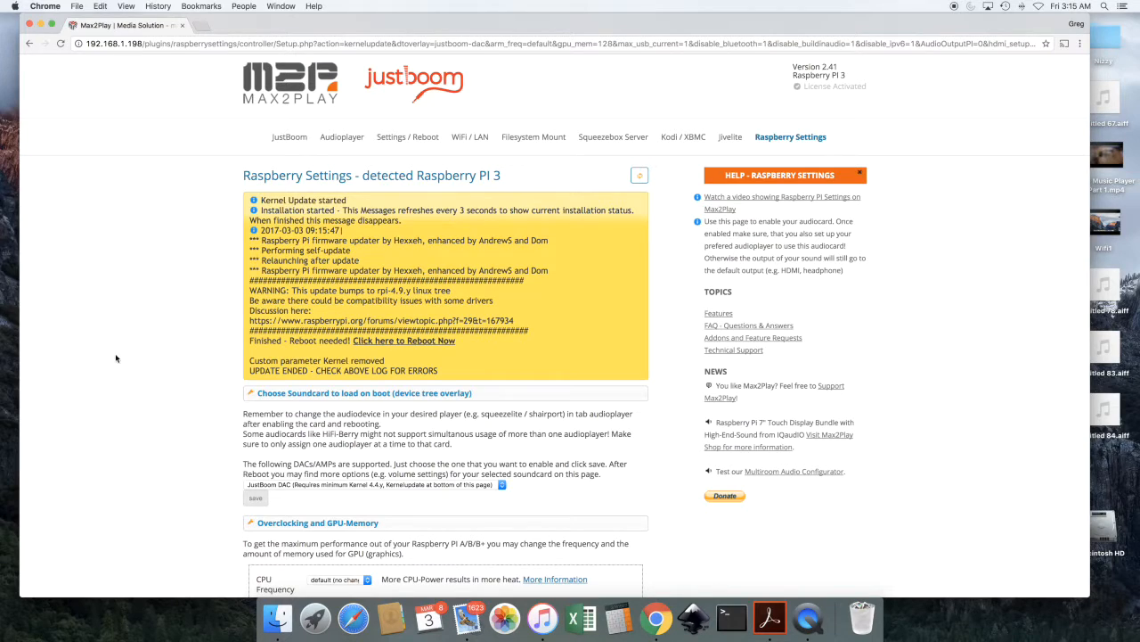
{"action": "scroll", "coordinate": [413, 246], "scroll_direction": "down", "scroll_amount": 3}
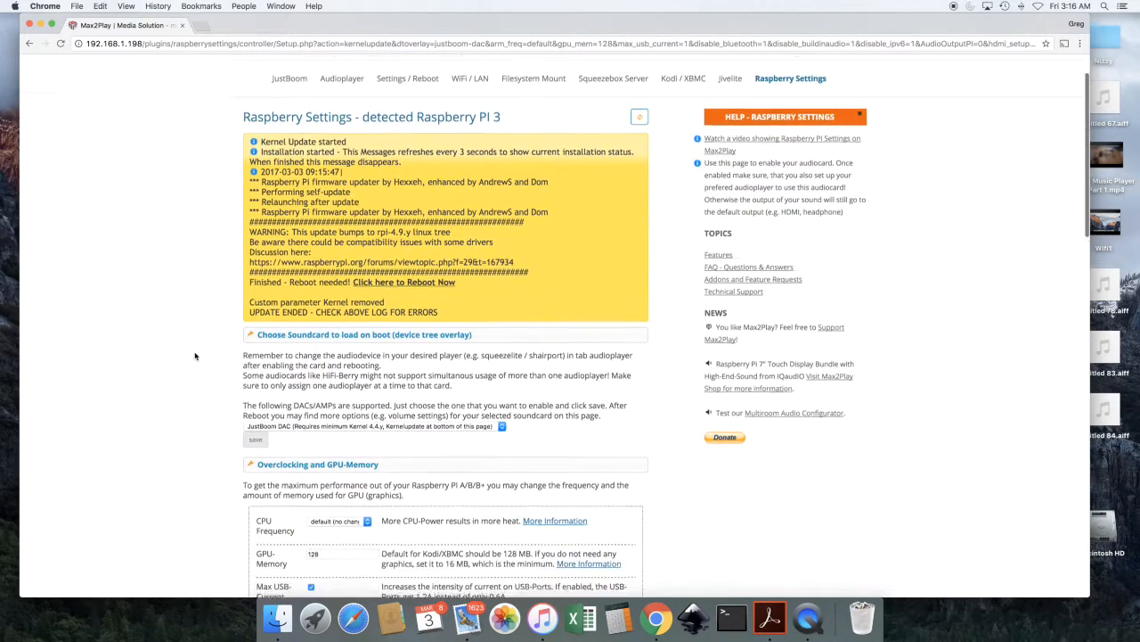
{"action": "left_click", "coordinate": [424, 236]}
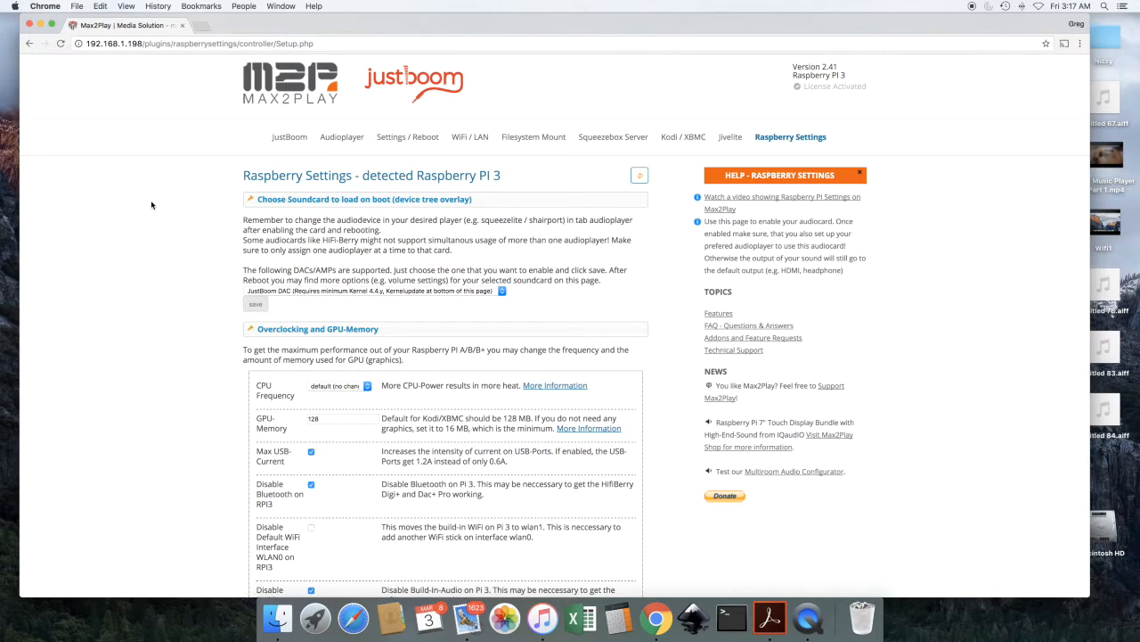
{"action": "scroll", "coordinate": [151, 205], "scroll_direction": "down", "scroll_amount": 6}
{"action": "scroll", "coordinate": [152, 205], "scroll_direction": "up", "scroll_amount": 5}
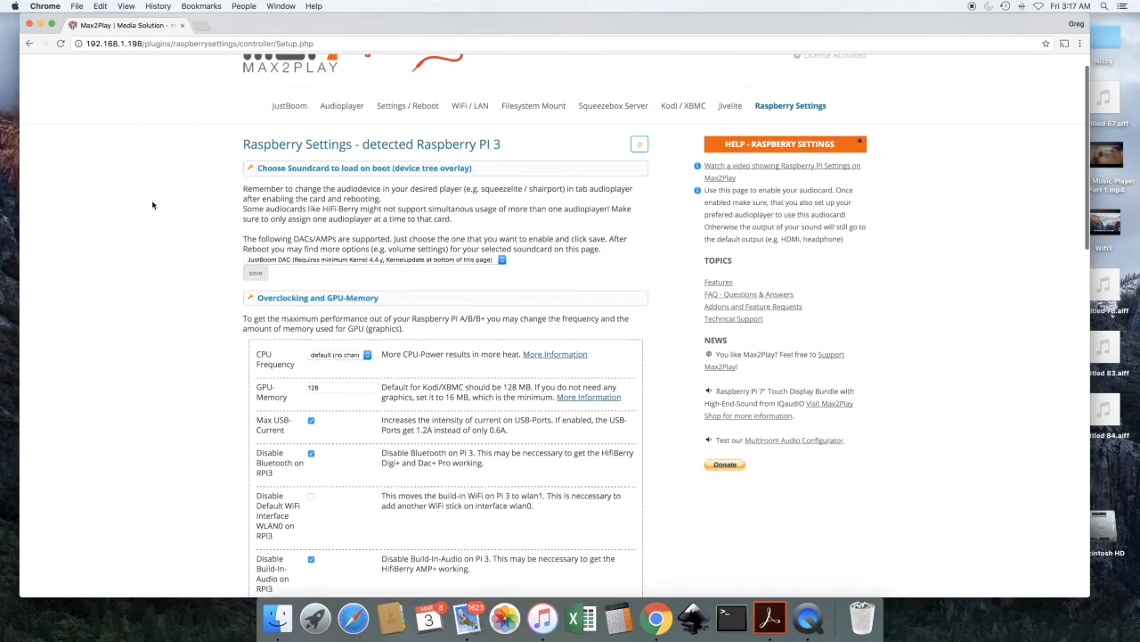
{"action": "scroll", "coordinate": [153, 205], "scroll_direction": "up", "scroll_amount": 1}
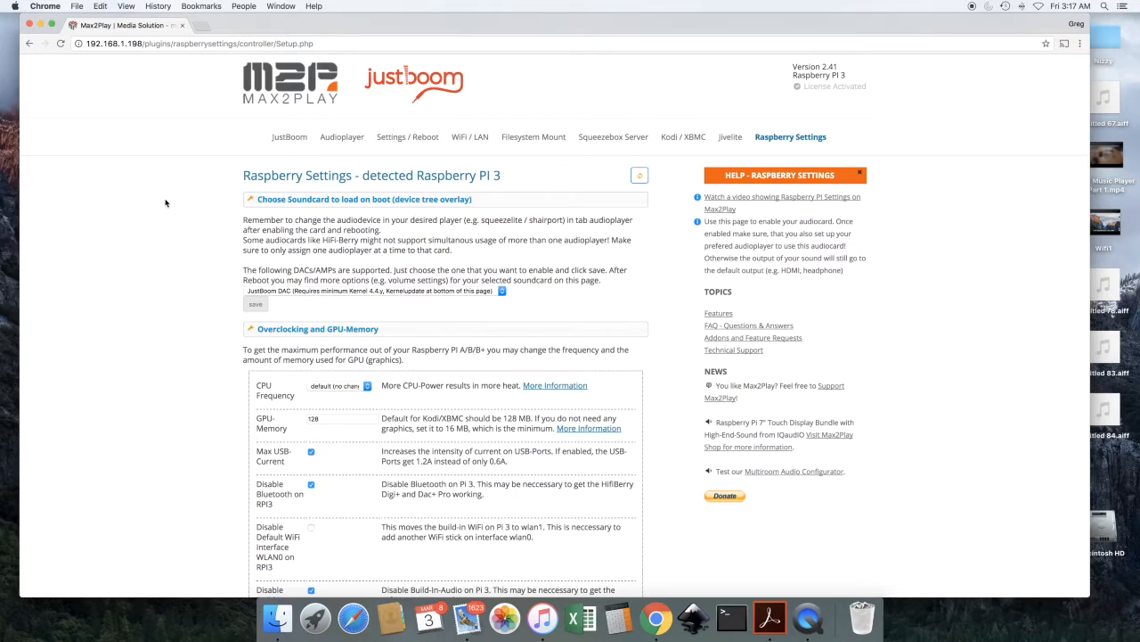
Raise the Master Volume of the installed JustBoom card to 100 on the JustBoom setup page
{"action": "left_click", "coordinate": [289, 139]}
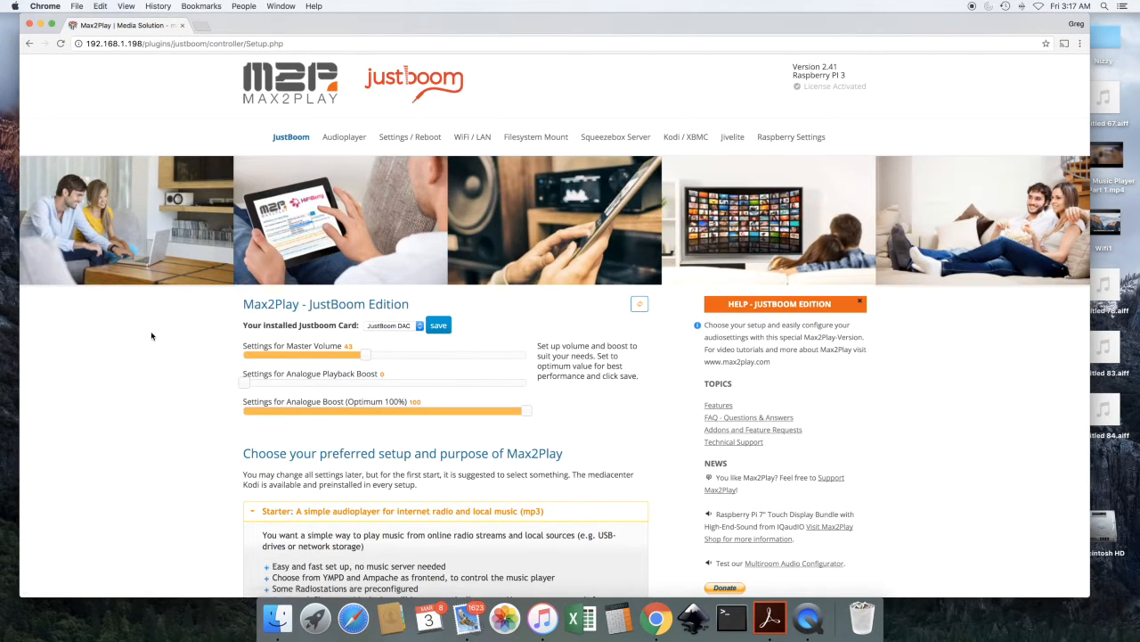
{"action": "scroll", "coordinate": [151, 335], "scroll_direction": "down", "scroll_amount": 3}
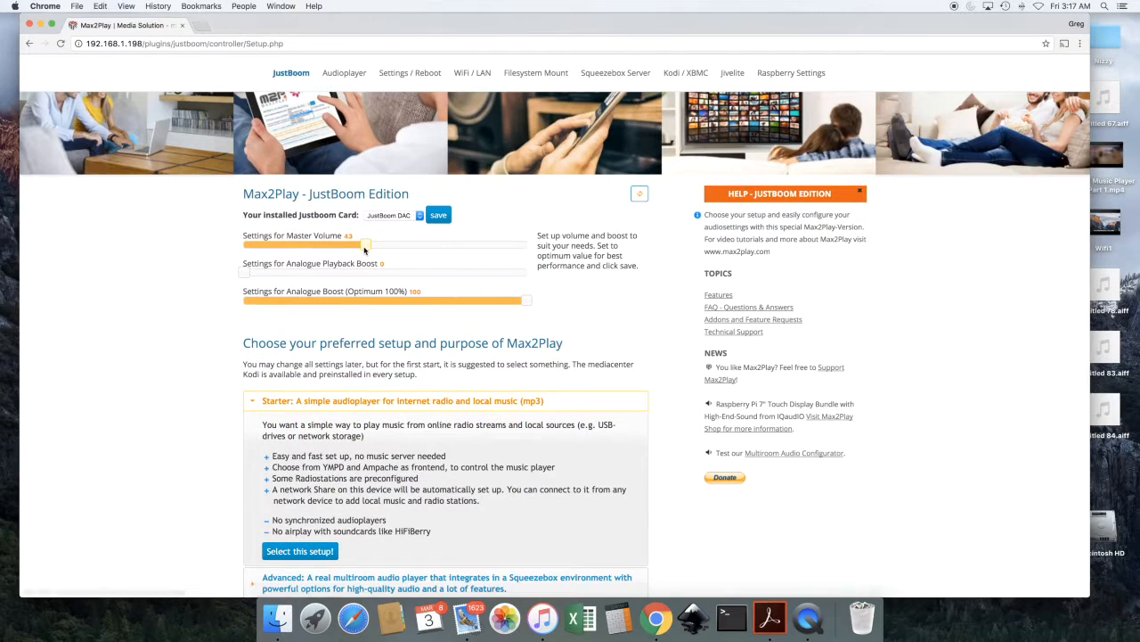
{"action": "left_click_drag", "start_coordinate": [365, 251], "coordinate": [530, 252]}
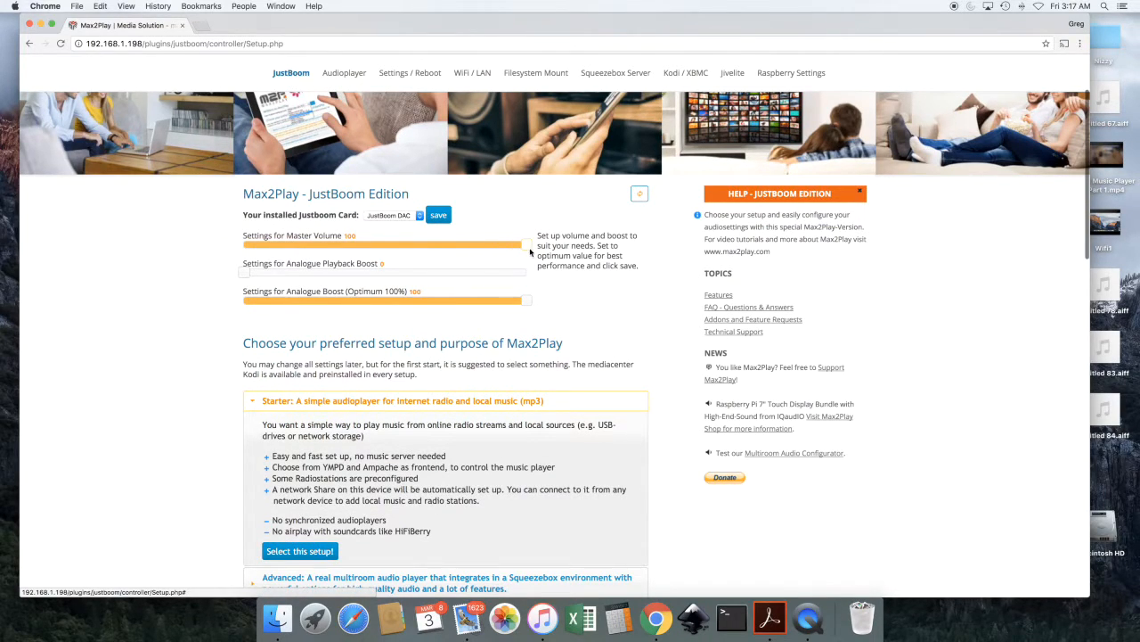
Review the Starter, Advanced and Simple Airplay setup choices and the additional card settings on the JustBoom page
{"action": "scroll", "coordinate": [156, 298], "scroll_direction": "down", "scroll_amount": 1}
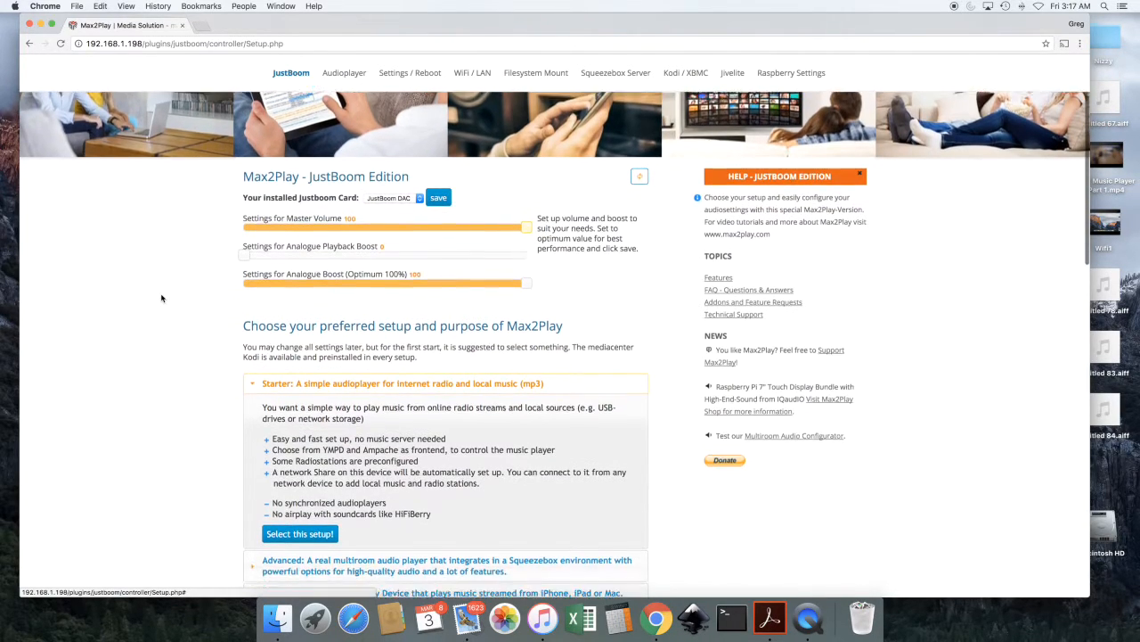
{"action": "scroll", "coordinate": [162, 297], "scroll_direction": "down", "scroll_amount": 3}
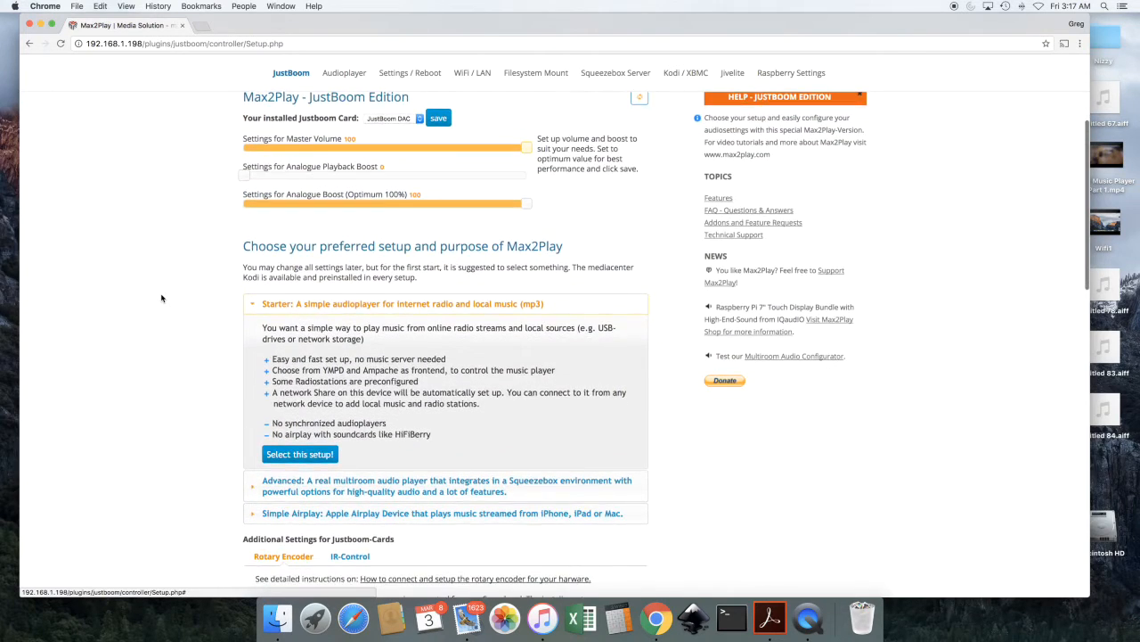
{"action": "scroll", "coordinate": [161, 298], "scroll_direction": "down", "scroll_amount": 1}
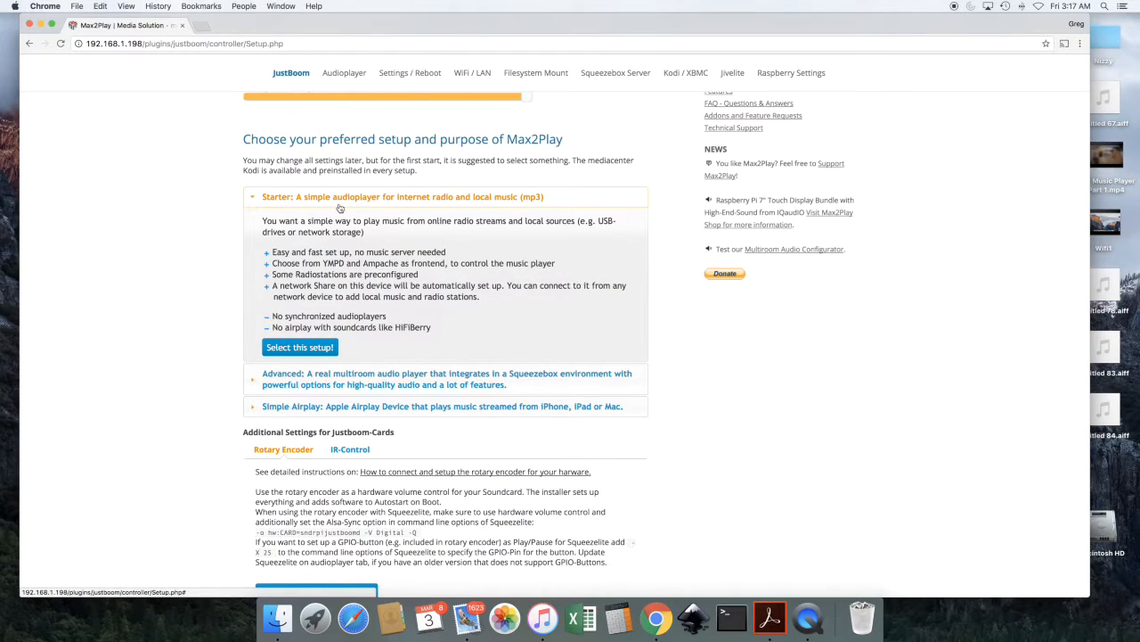
{"action": "scroll", "coordinate": [363, 379], "scroll_direction": "down", "scroll_amount": 1}
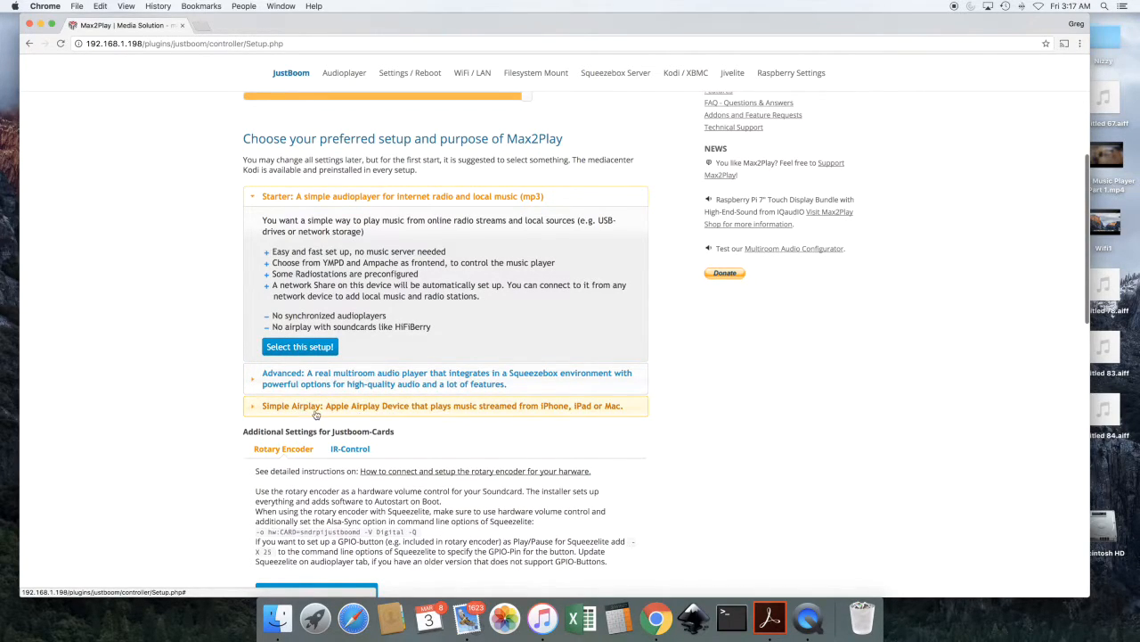
{"action": "scroll", "coordinate": [213, 345], "scroll_direction": "up", "scroll_amount": 3}
{"action": "scroll", "coordinate": [213, 345], "scroll_direction": "up", "scroll_amount": 3}
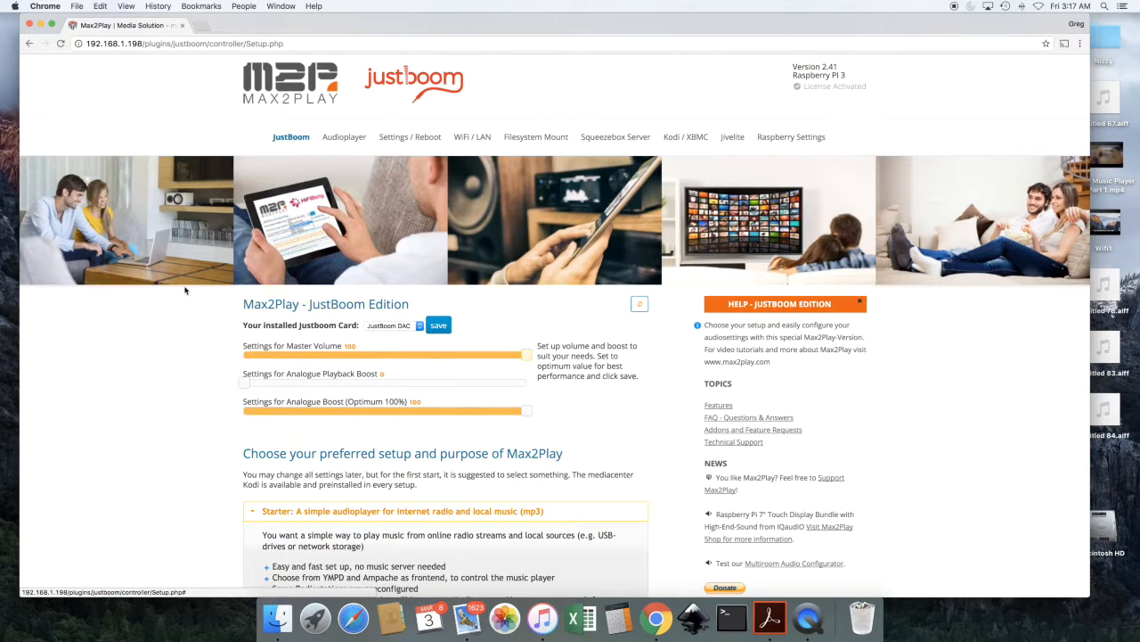
Turn off autostart for Shairport (Airplay) on the Audioplayer page and stop the Shairport player
{"action": "left_click", "coordinate": [350, 145]}
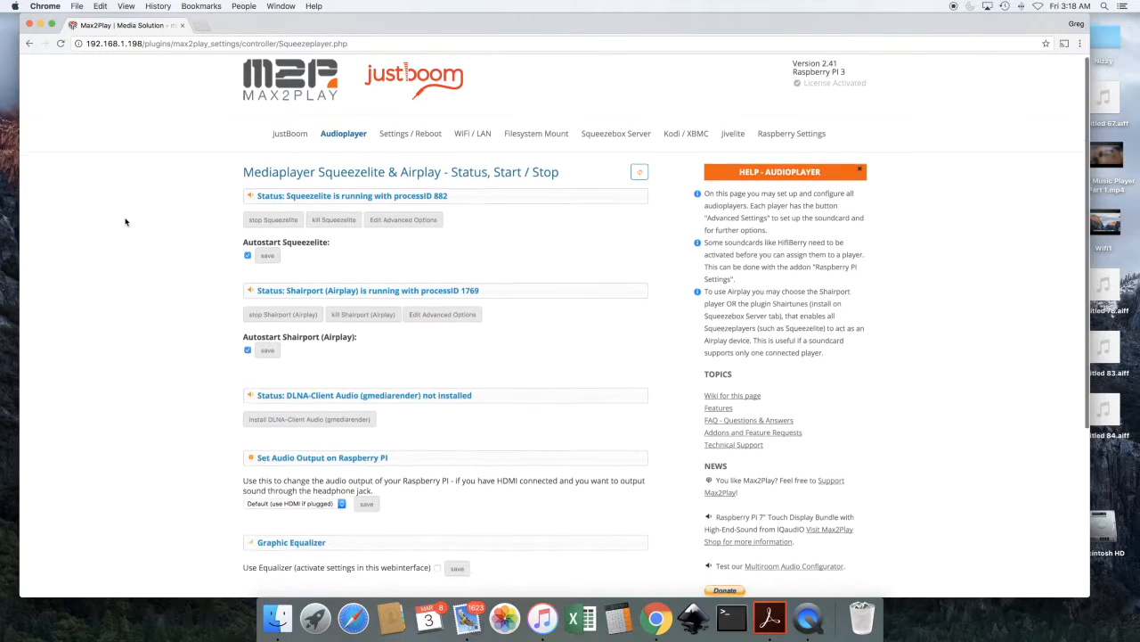
{"action": "scroll", "coordinate": [126, 222], "scroll_direction": "down", "scroll_amount": 1}
{"action": "scroll", "coordinate": [125, 222], "scroll_direction": "up", "scroll_amount": 1}
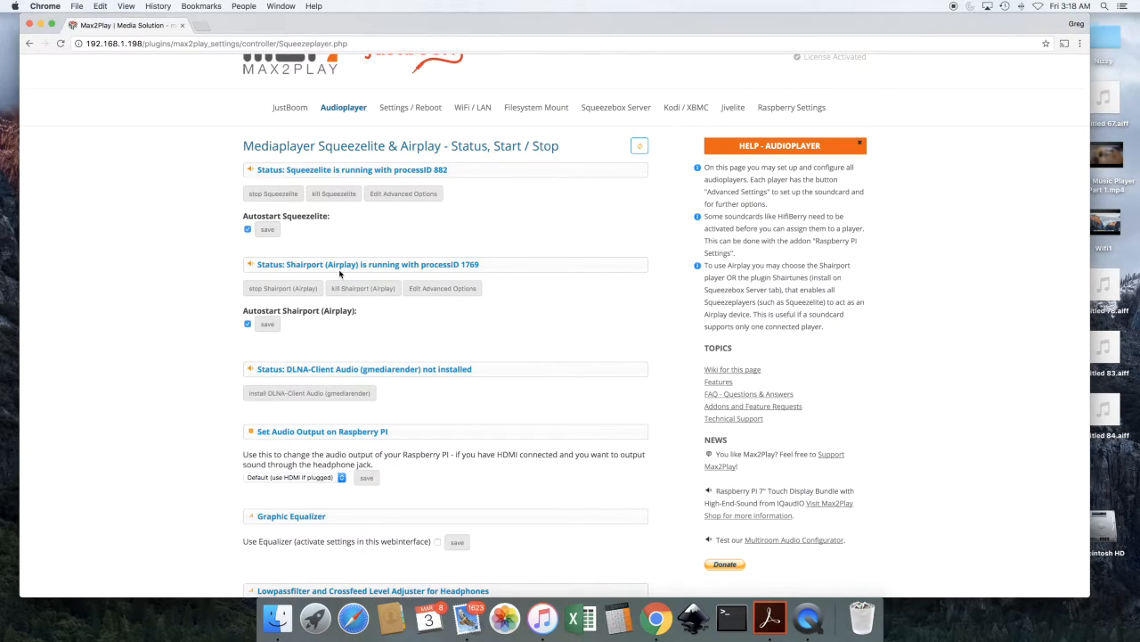
{"action": "left_click", "coordinate": [249, 325]}
{"action": "left_click", "coordinate": [296, 294]}
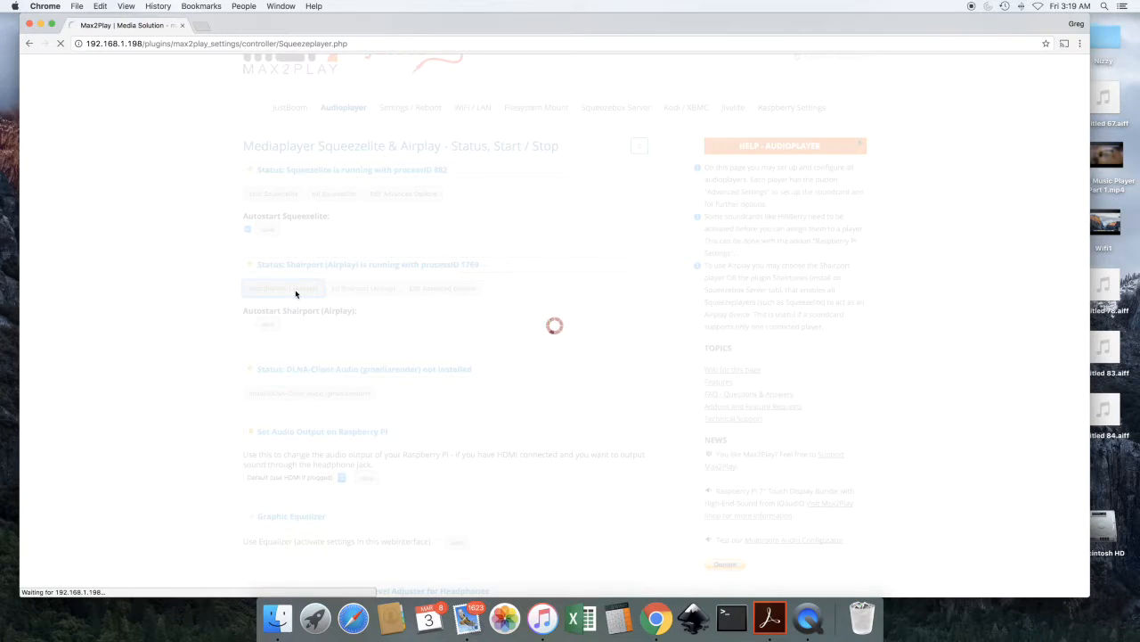
{"action": "scroll", "coordinate": [143, 232], "scroll_direction": "down", "scroll_amount": 5}
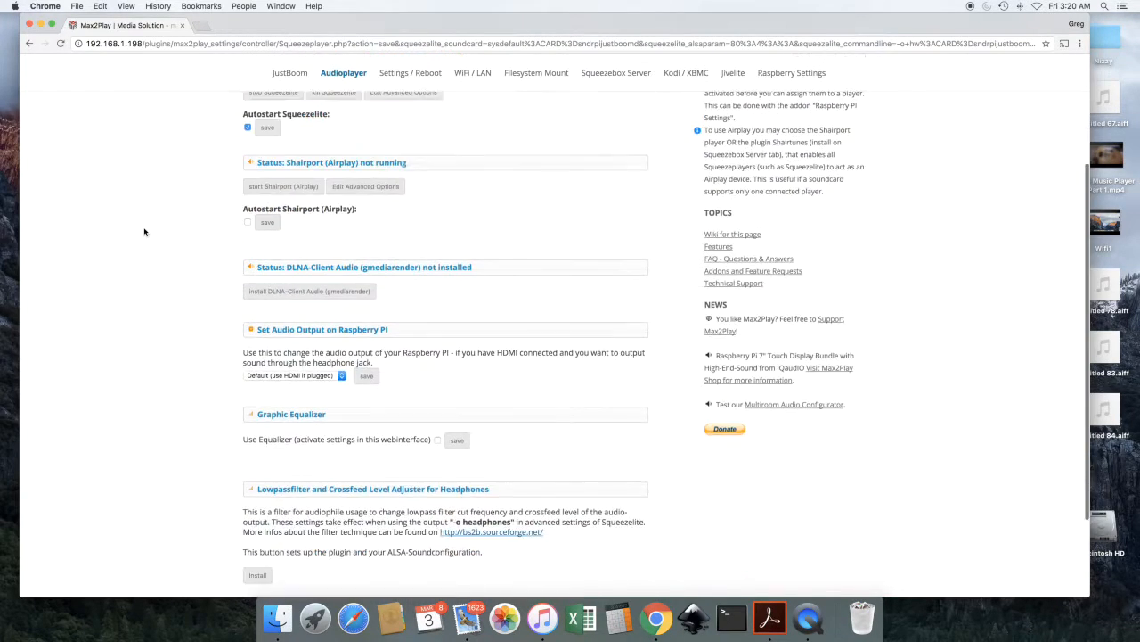
{"action": "scroll", "coordinate": [144, 231], "scroll_direction": "up", "scroll_amount": 6}
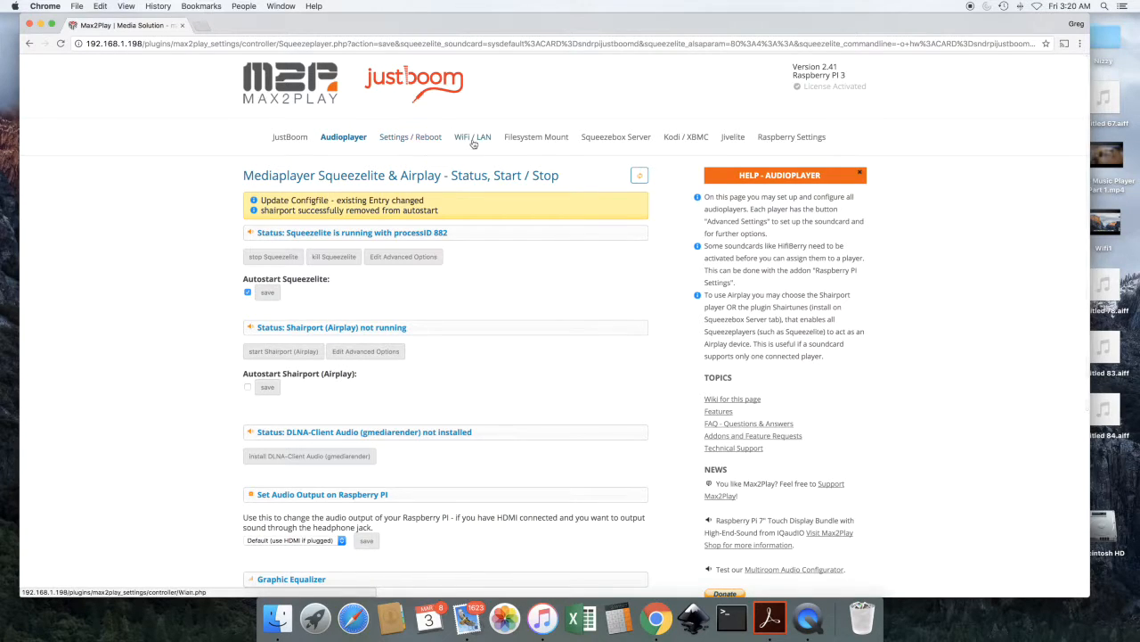
Show the available Squeezebox Server versions, select Nightly 7.9 and start the server installation
{"action": "left_click", "coordinate": [608, 139]}
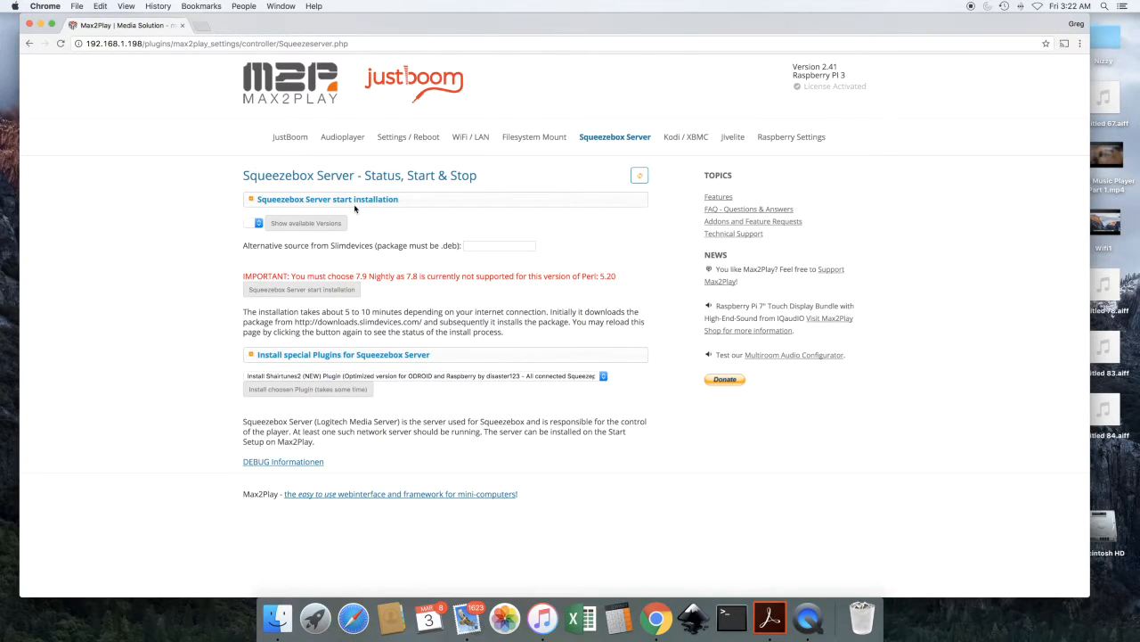
{"action": "left_click", "coordinate": [282, 224]}
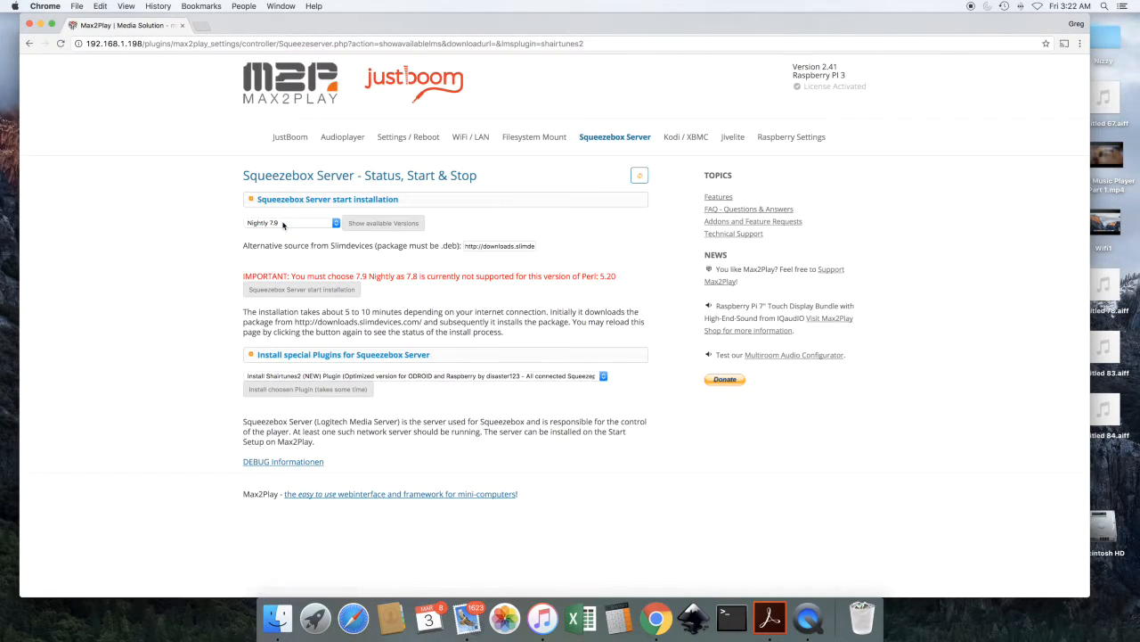
{"action": "left_click", "coordinate": [336, 223]}
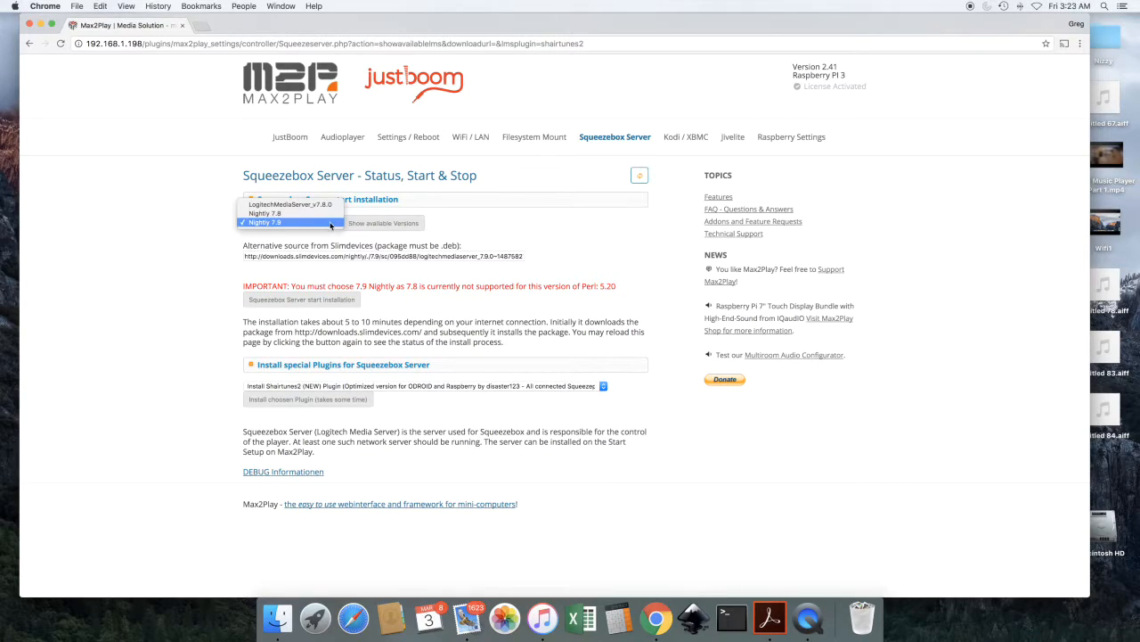
{"action": "left_click", "coordinate": [270, 225]}
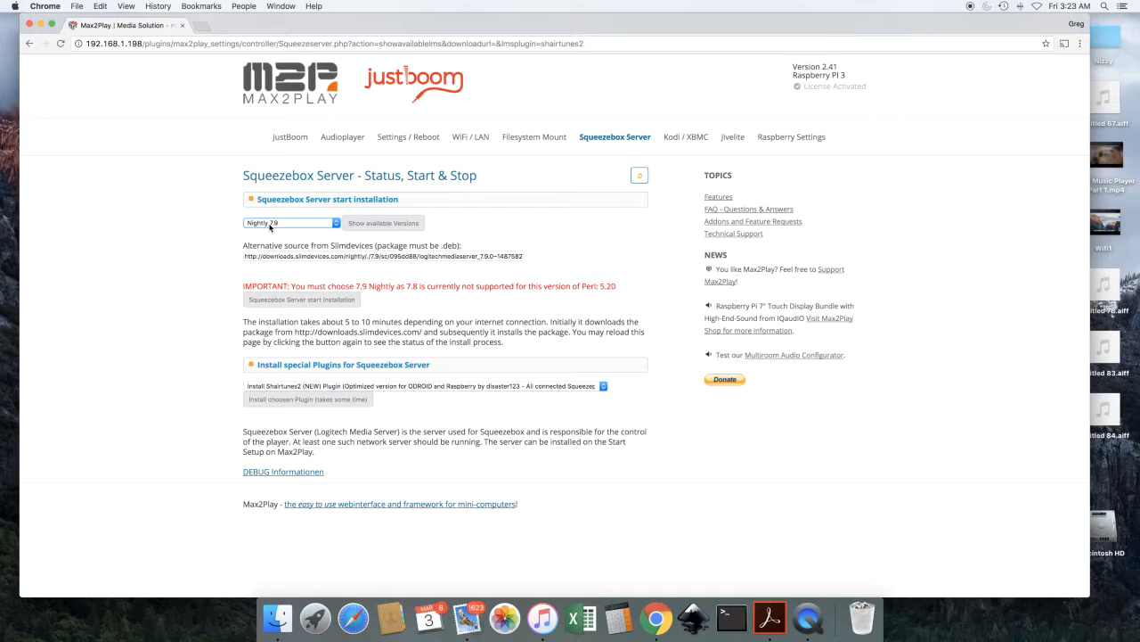
{"action": "left_click", "coordinate": [301, 300]}
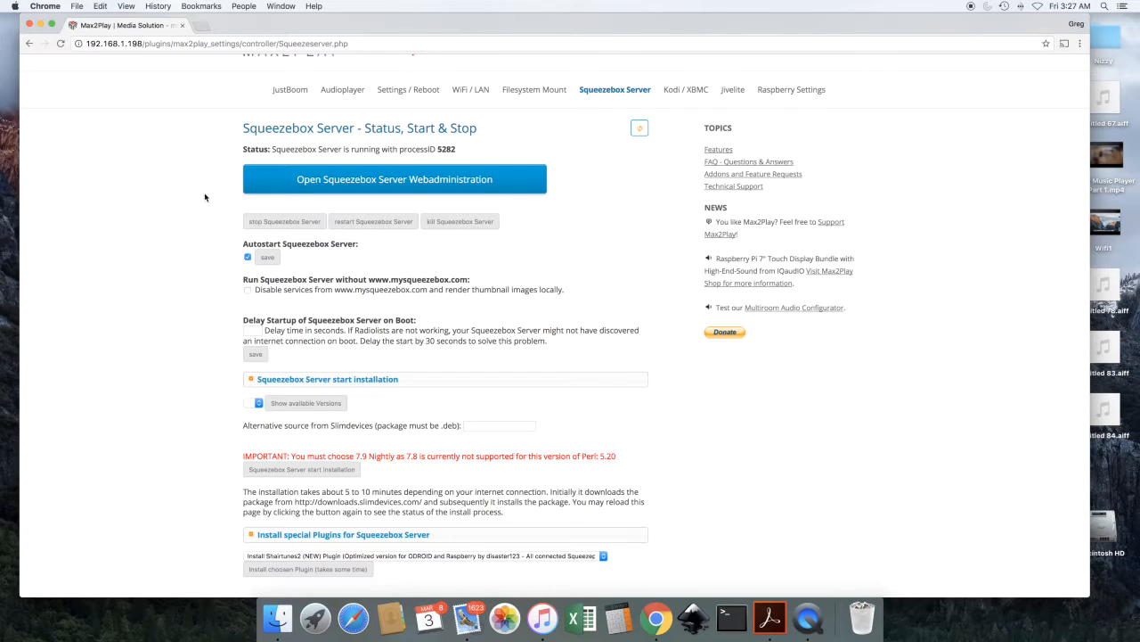
Open the Squeezebox Server web administration from its status page, reloading until the server responds
{"action": "scroll", "coordinate": [204, 197], "scroll_direction": "down", "scroll_amount": 2}
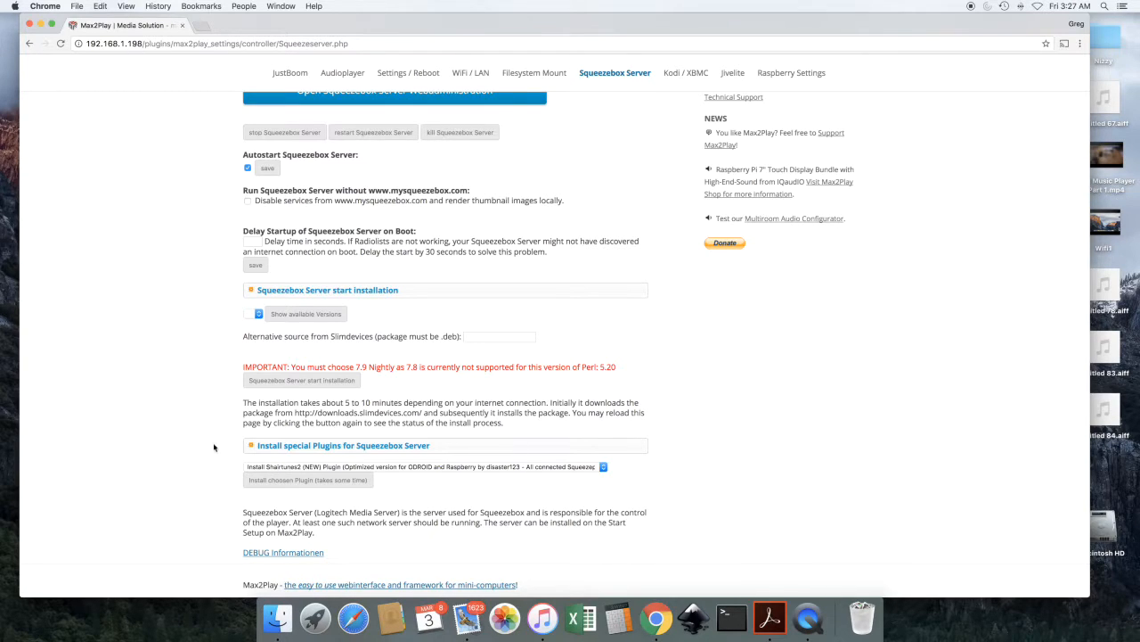
{"action": "scroll", "coordinate": [122, 392], "scroll_direction": "up", "scroll_amount": 5}
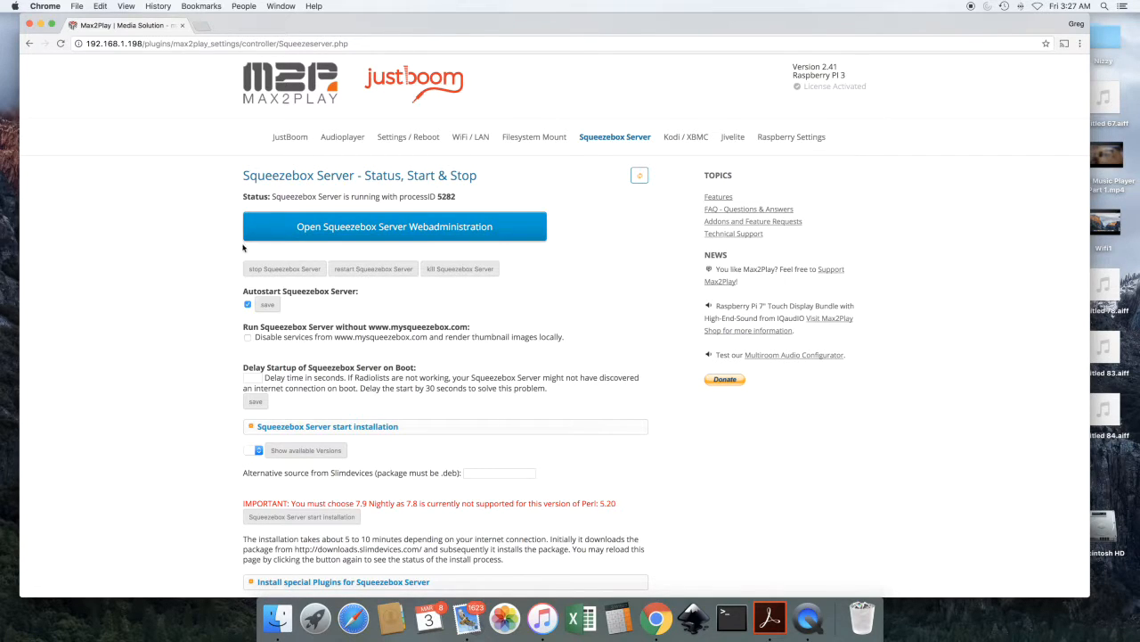
{"action": "left_click", "coordinate": [387, 231]}
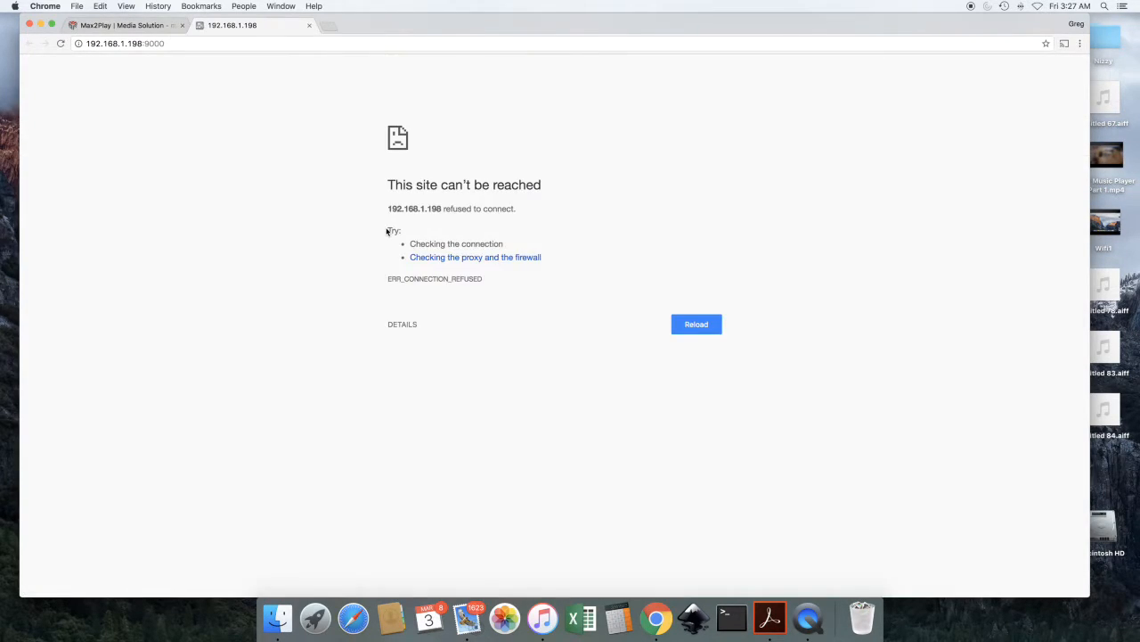
{"action": "left_click", "coordinate": [696, 325]}
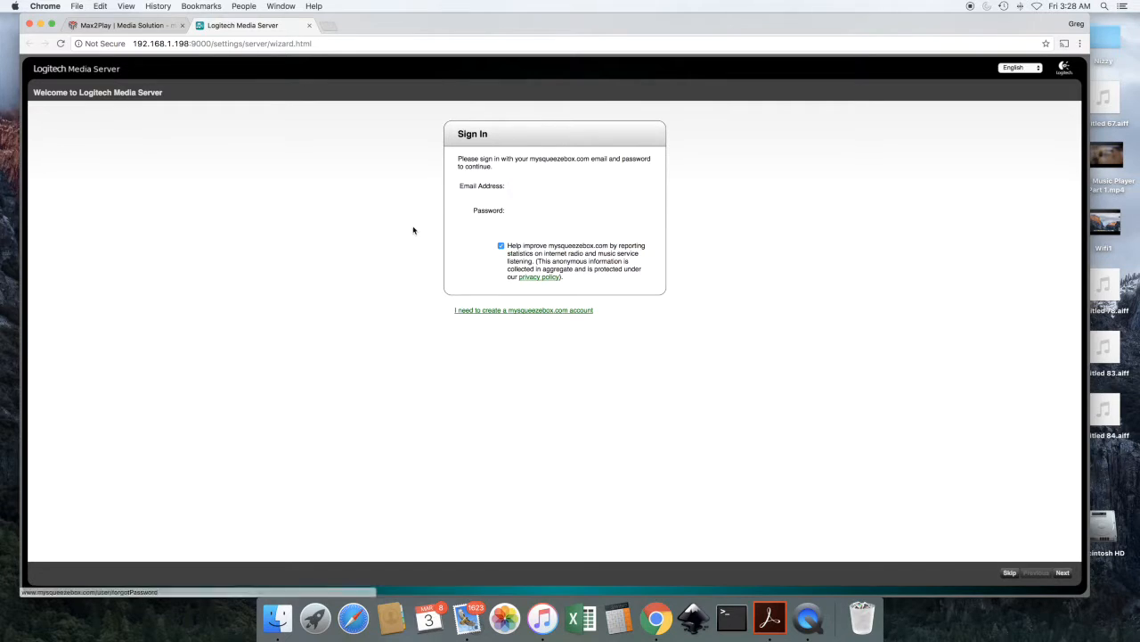
Advance through the Logitech Media Server setup wizard without choosing a local music or playlist folder and finish it
{"action": "left_click", "coordinate": [1065, 575]}
{"action": "left_click", "coordinate": [1063, 575]}
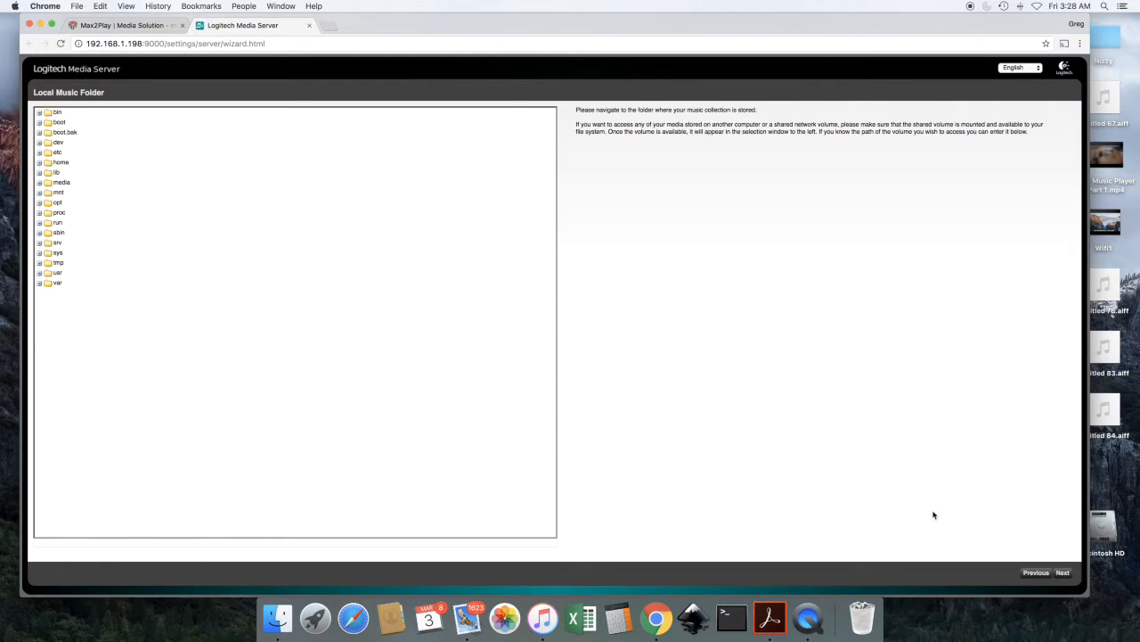
{"action": "left_click", "coordinate": [1064, 573]}
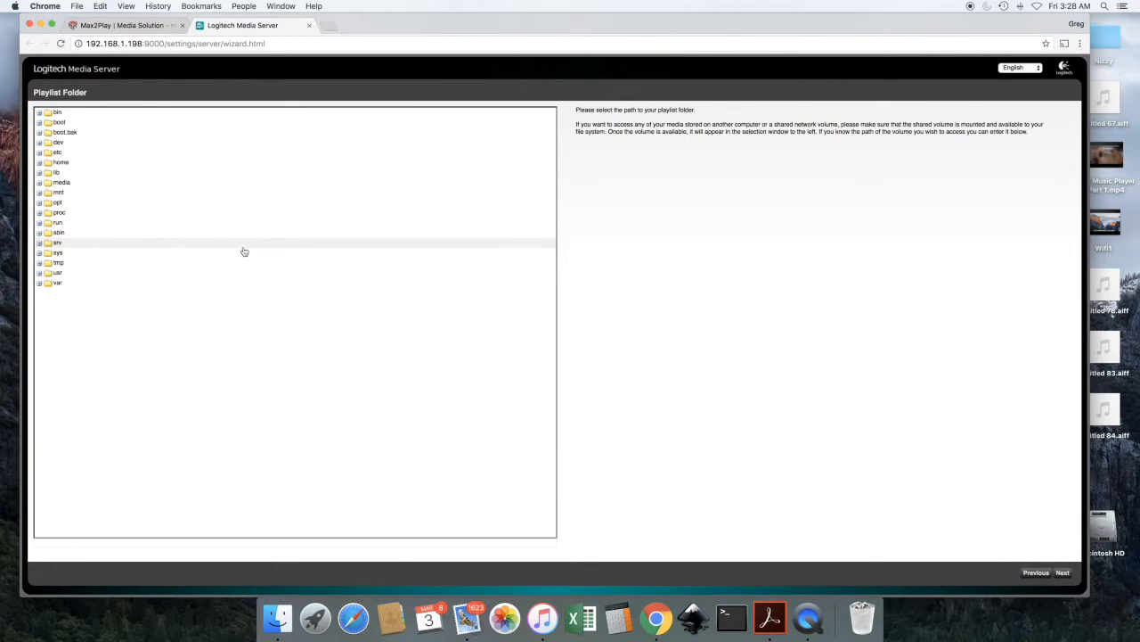
{"action": "left_click", "coordinate": [1065, 573]}
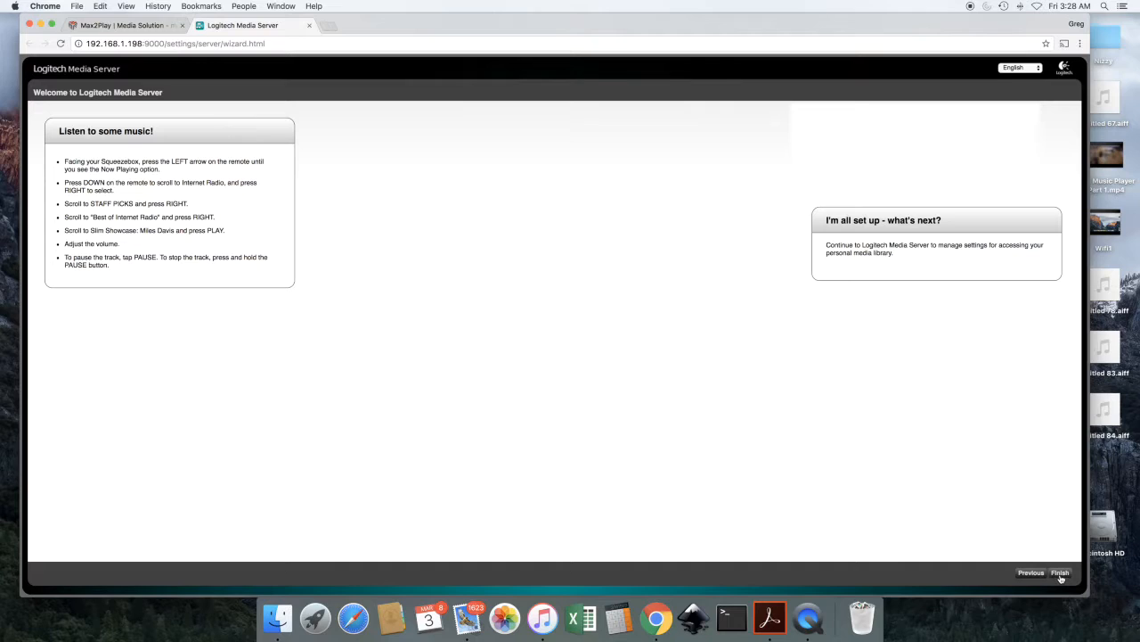
{"action": "left_click", "coordinate": [1060, 574]}
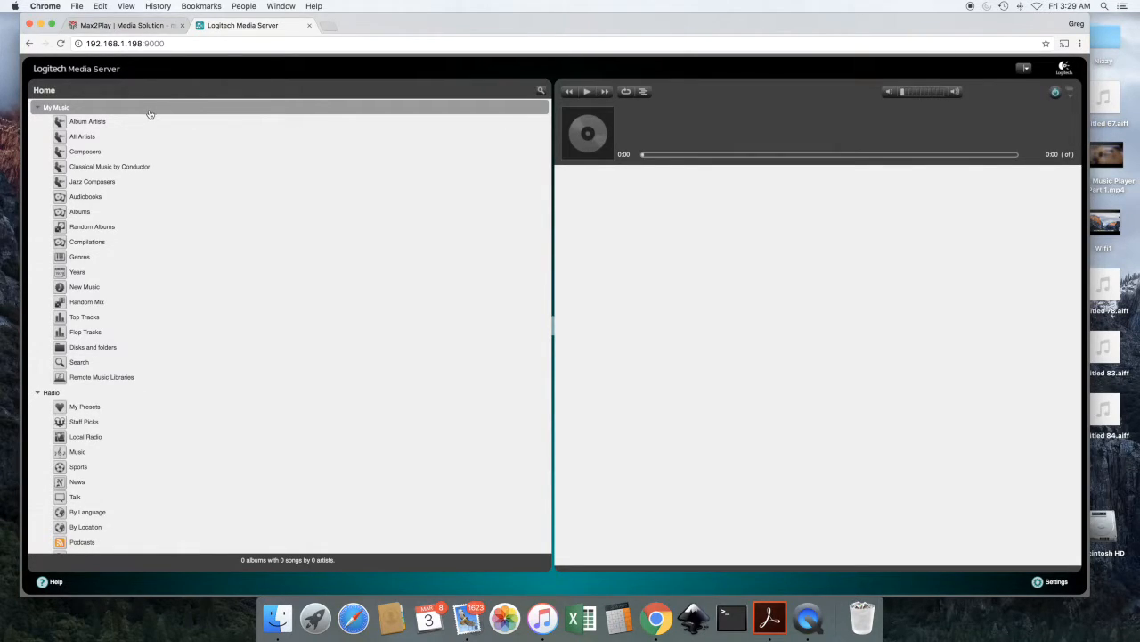
Check the computer listed under Remote Music Libraries and return to the home list
{"action": "left_click", "coordinate": [113, 378]}
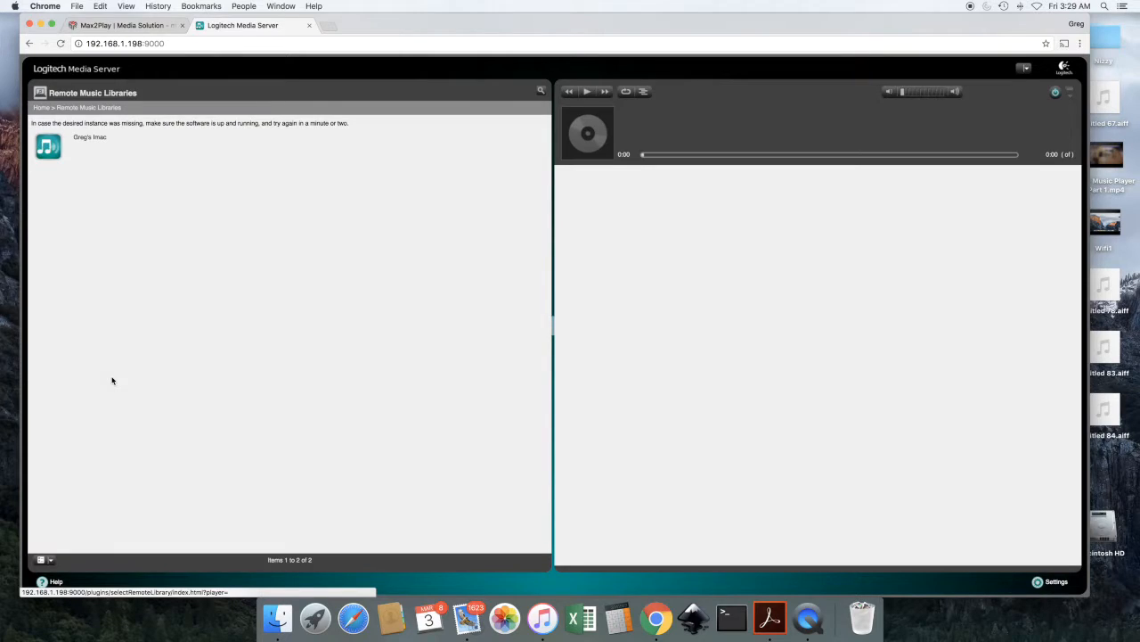
{"action": "left_click", "coordinate": [50, 156]}
{"action": "scroll", "coordinate": [306, 276], "scroll_direction": "down", "scroll_amount": 5}
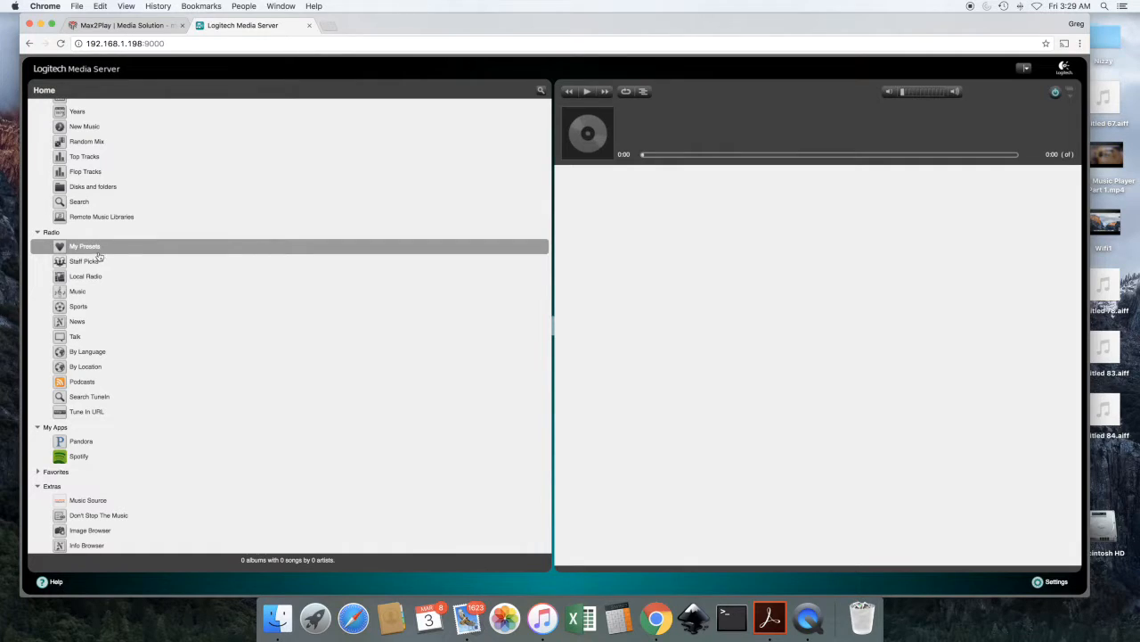
Browse the FM stations under Local Radio and return to the Radio, My Apps and Extras sections of the home list
{"action": "left_click", "coordinate": [91, 278]}
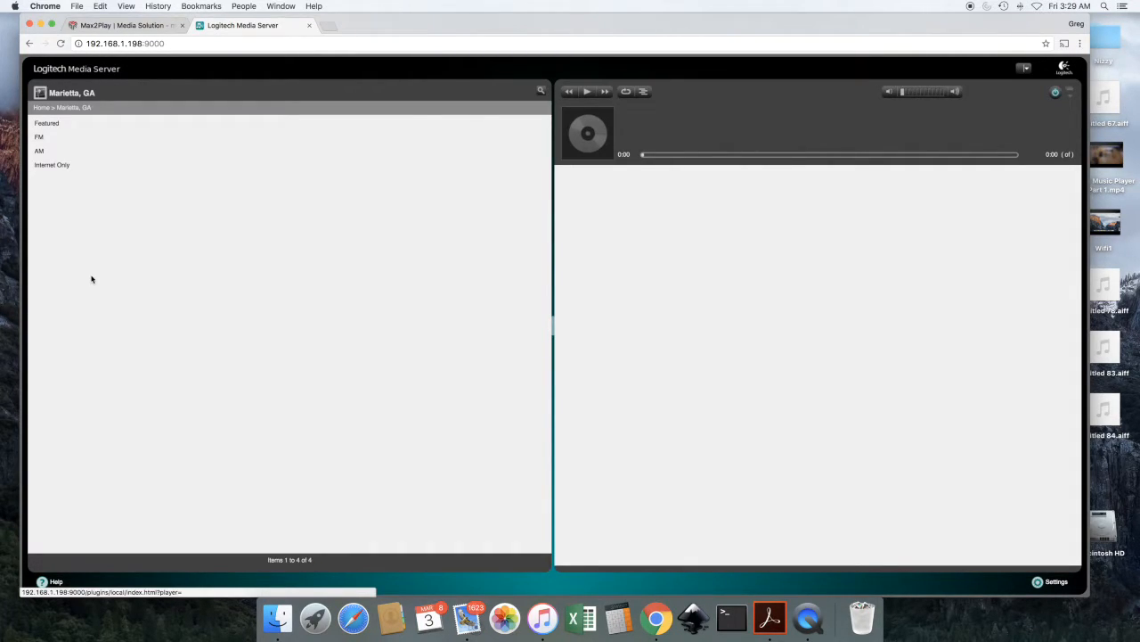
{"action": "left_click", "coordinate": [54, 141]}
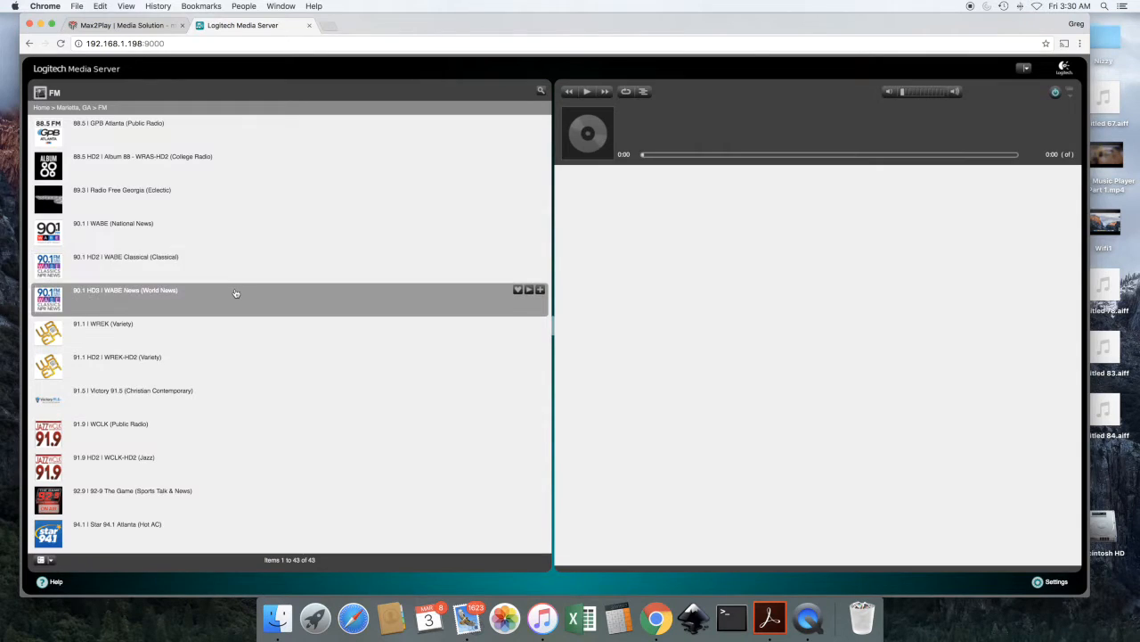
{"action": "scroll", "coordinate": [233, 293], "scroll_direction": "down", "scroll_amount": 5}
{"action": "scroll", "coordinate": [232, 293], "scroll_direction": "down", "scroll_amount": 9}
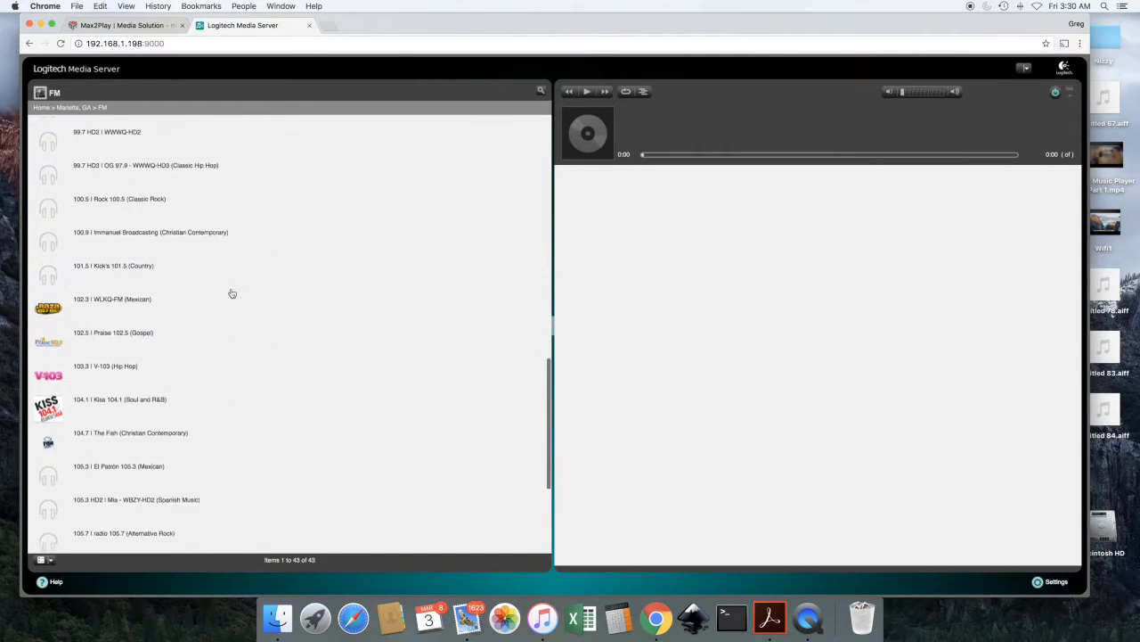
{"action": "left_click", "coordinate": [45, 107]}
{"action": "scroll", "coordinate": [272, 305], "scroll_direction": "down", "scroll_amount": 5}
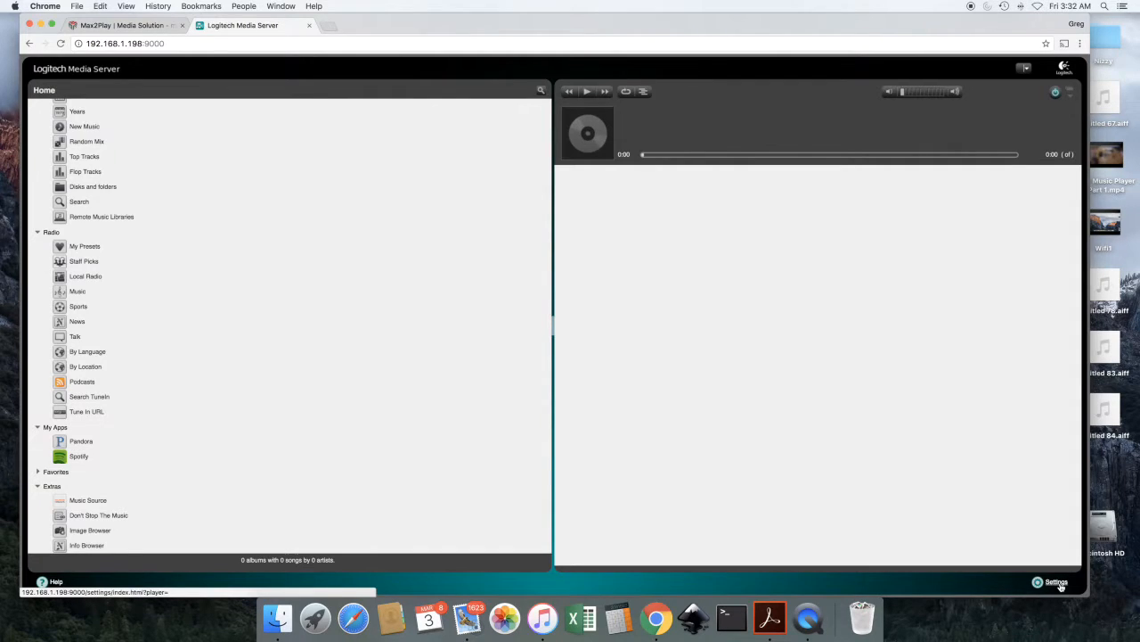
Disable the official Spotify plugin in the Logitech Media Server plugin settings and apply the change
{"action": "left_click", "coordinate": [1056, 581]}
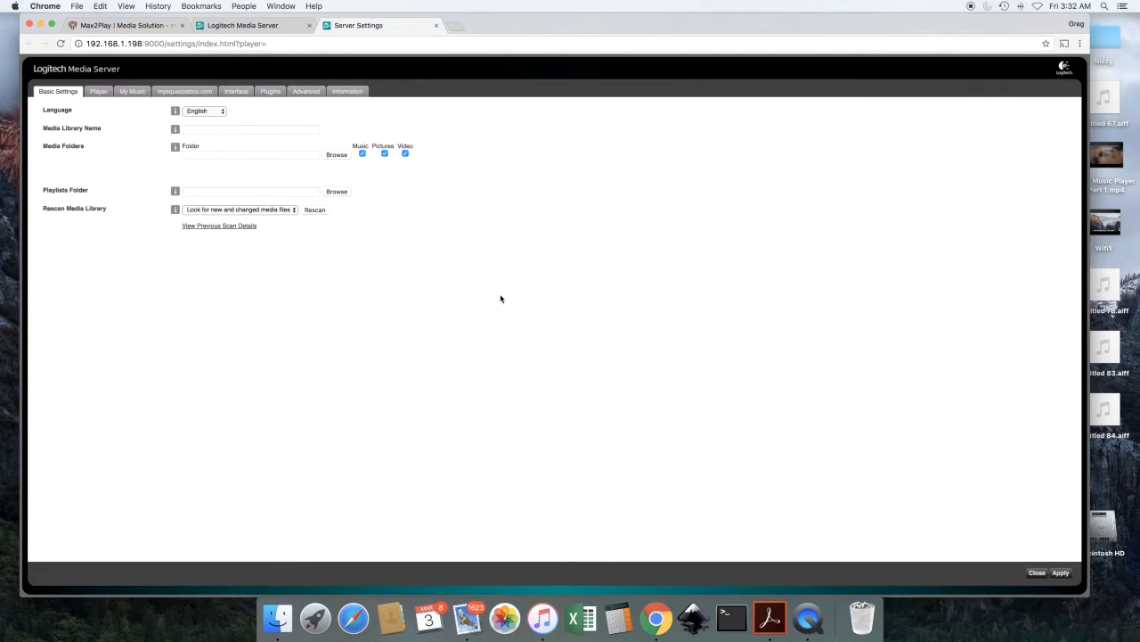
{"action": "left_click", "coordinate": [271, 92]}
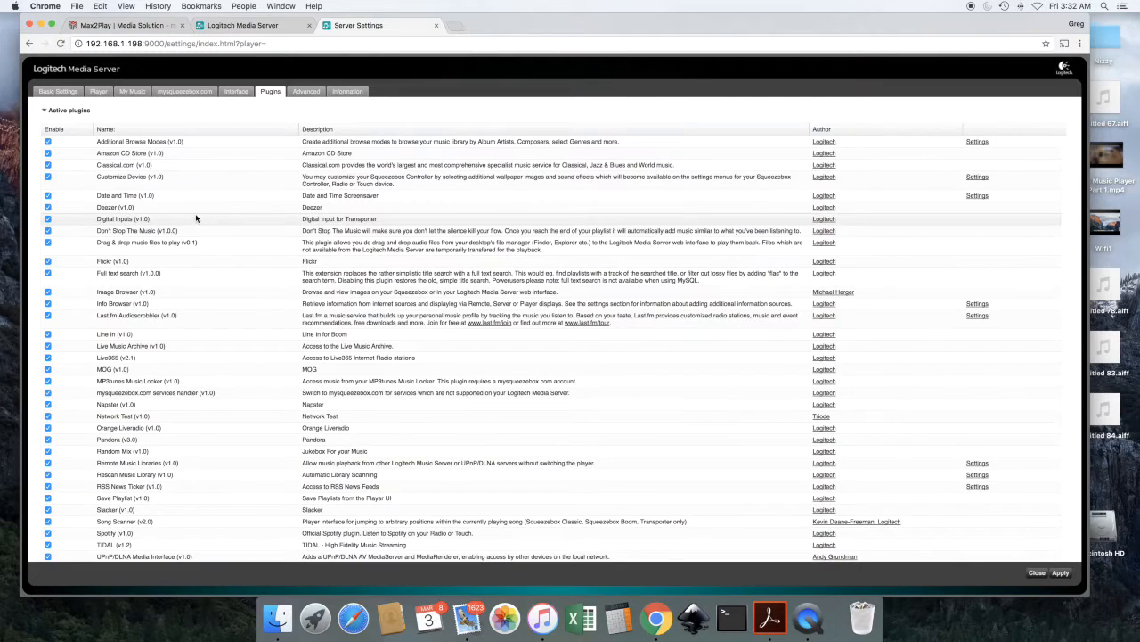
{"action": "scroll", "coordinate": [199, 249], "scroll_direction": "down", "scroll_amount": 2}
{"action": "scroll", "coordinate": [200, 248], "scroll_direction": "down", "scroll_amount": 5}
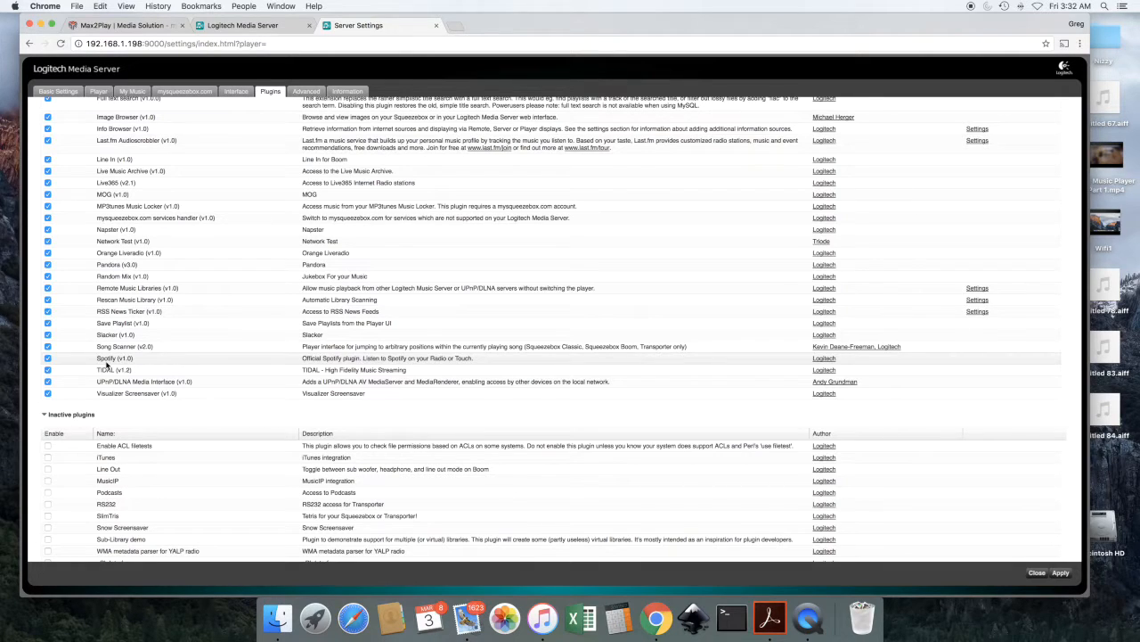
{"action": "scroll", "coordinate": [105, 365], "scroll_direction": "up", "scroll_amount": 1}
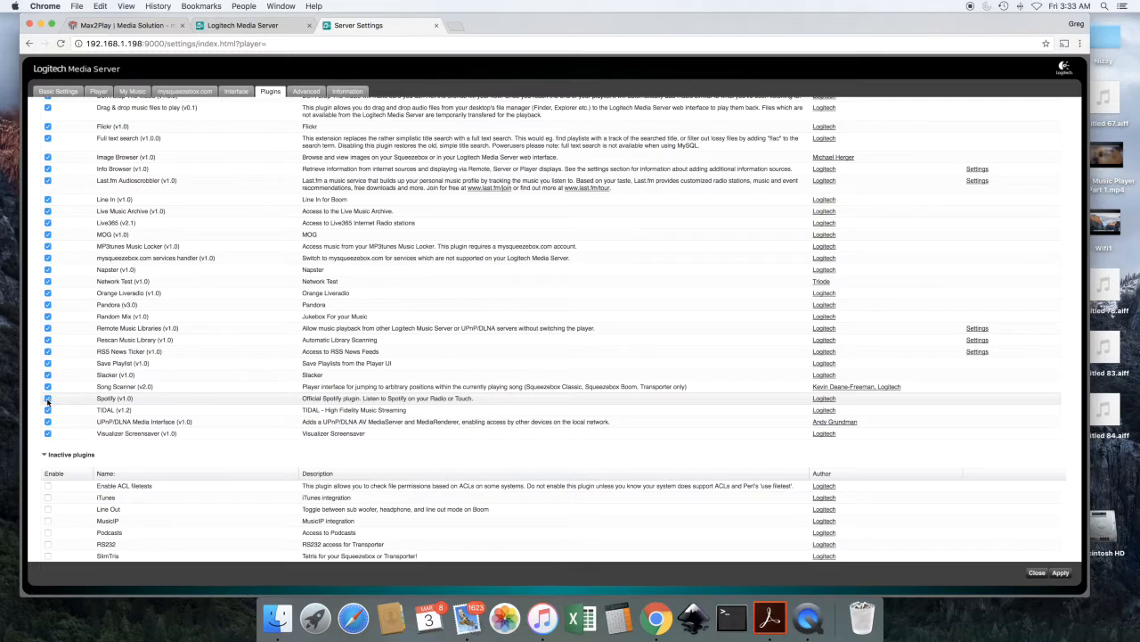
{"action": "left_click", "coordinate": [48, 398]}
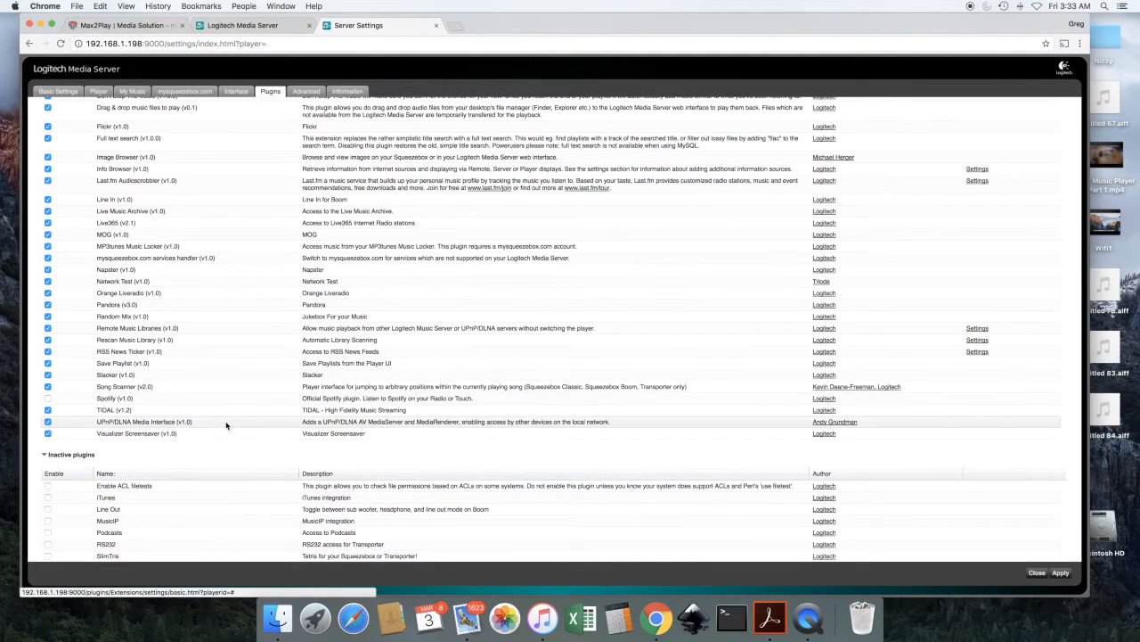
{"action": "scroll", "coordinate": [227, 425], "scroll_direction": "down", "scroll_amount": 2}
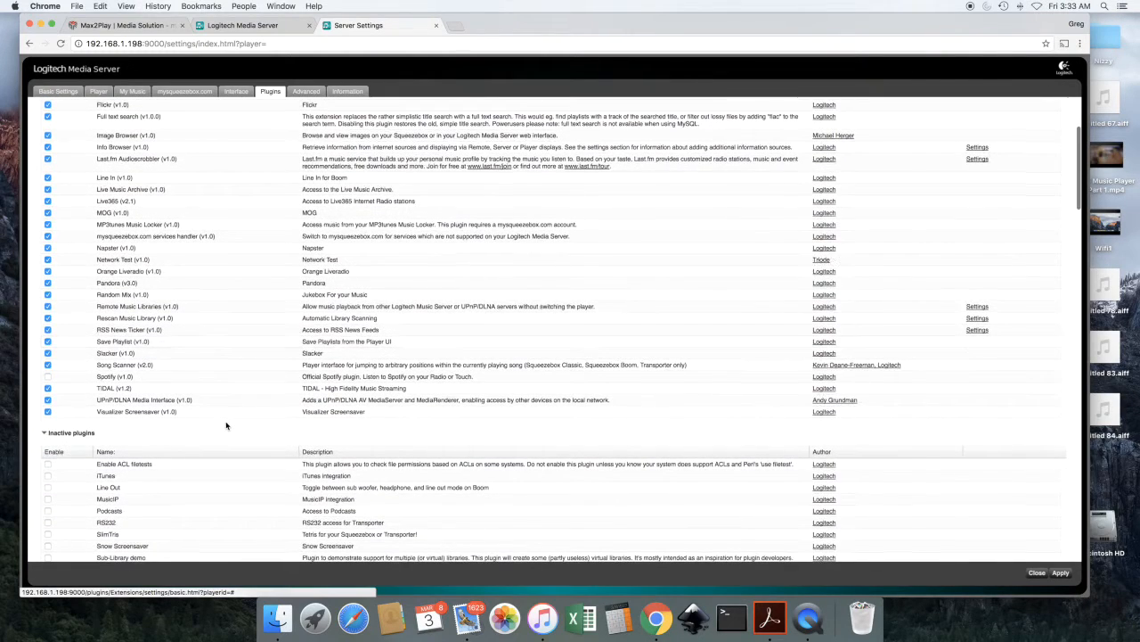
{"action": "scroll", "coordinate": [226, 425], "scroll_direction": "up", "scroll_amount": 1}
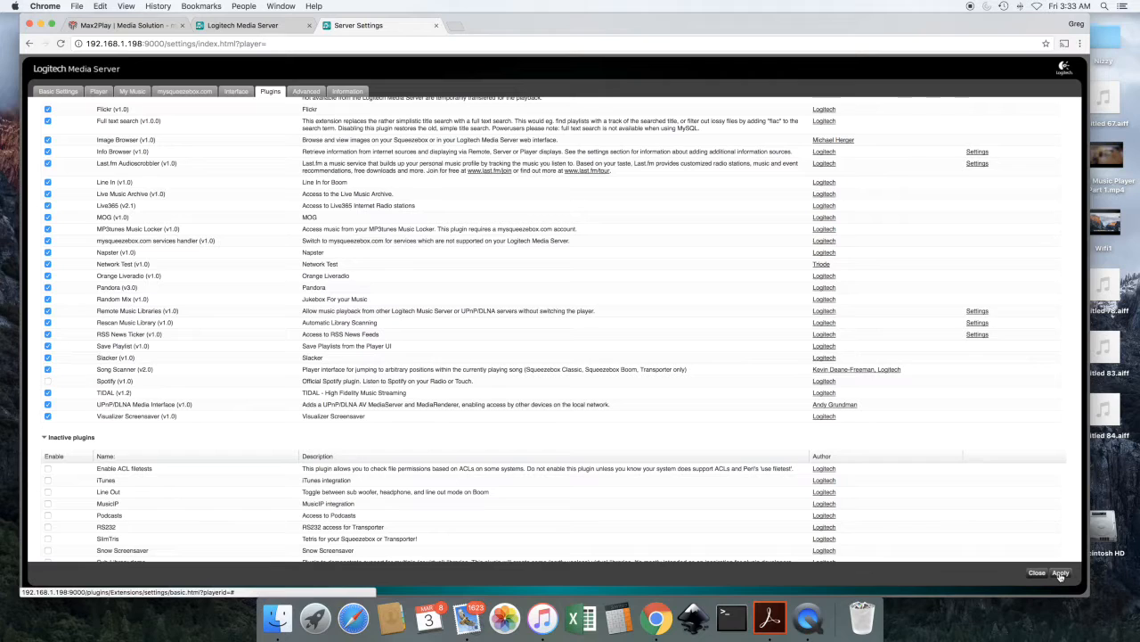
{"action": "left_click", "coordinate": [1060, 573]}
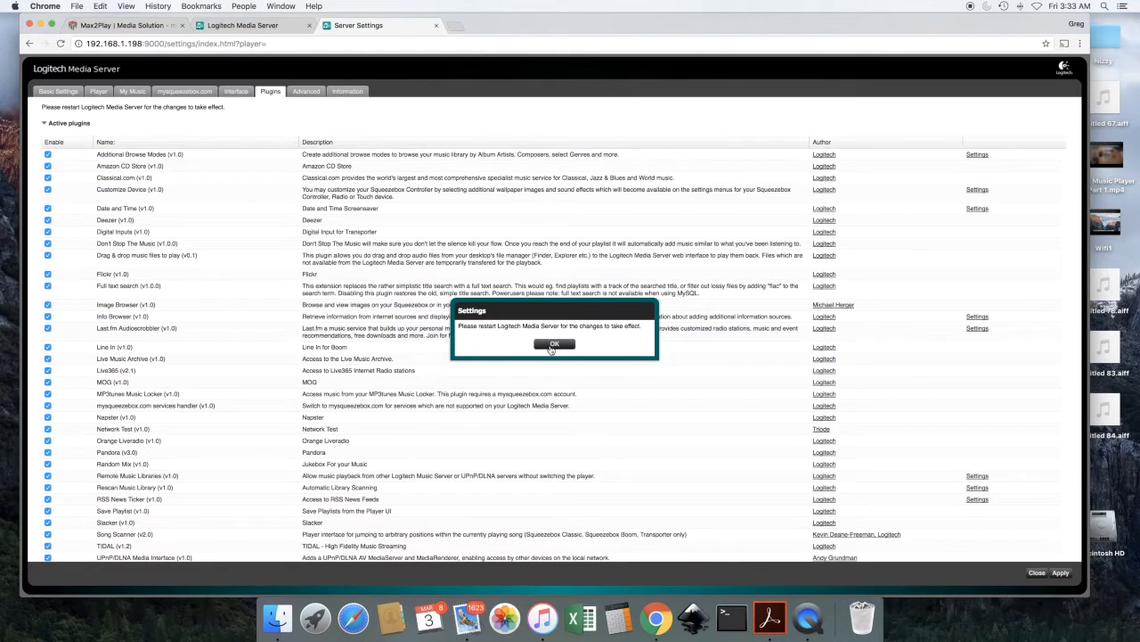
{"action": "left_click", "coordinate": [552, 347]}
Close the media server pages and restart the Squeezebox Server from its Max2Play status page
{"action": "scroll", "coordinate": [394, 89], "scroll_direction": "down", "scroll_amount": 5}
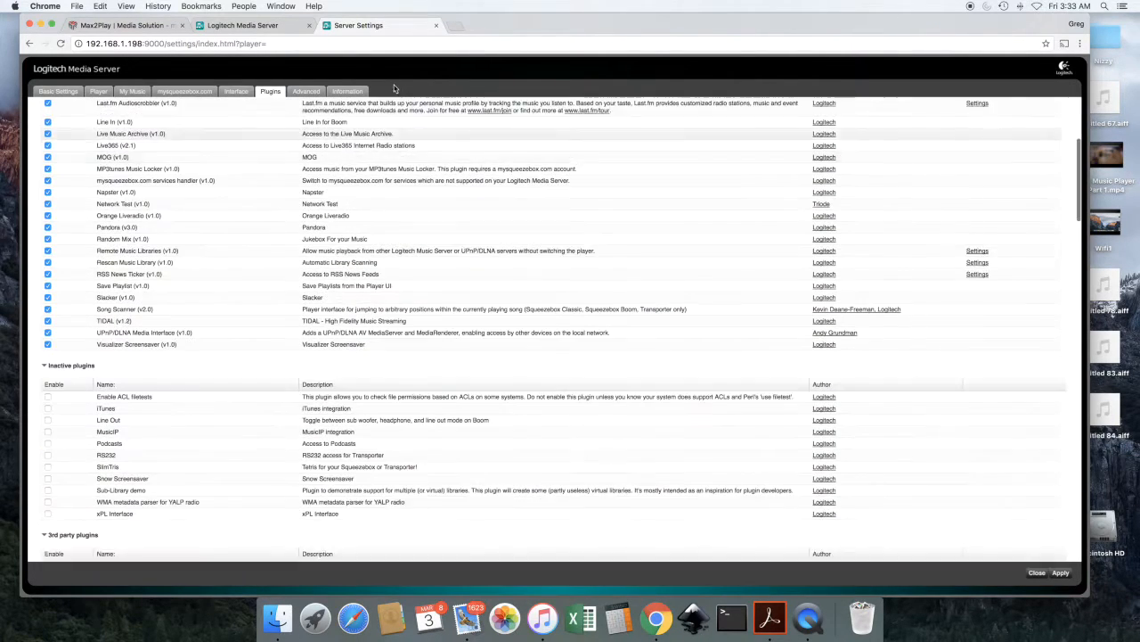
{"action": "scroll", "coordinate": [394, 88], "scroll_direction": "down", "scroll_amount": 1}
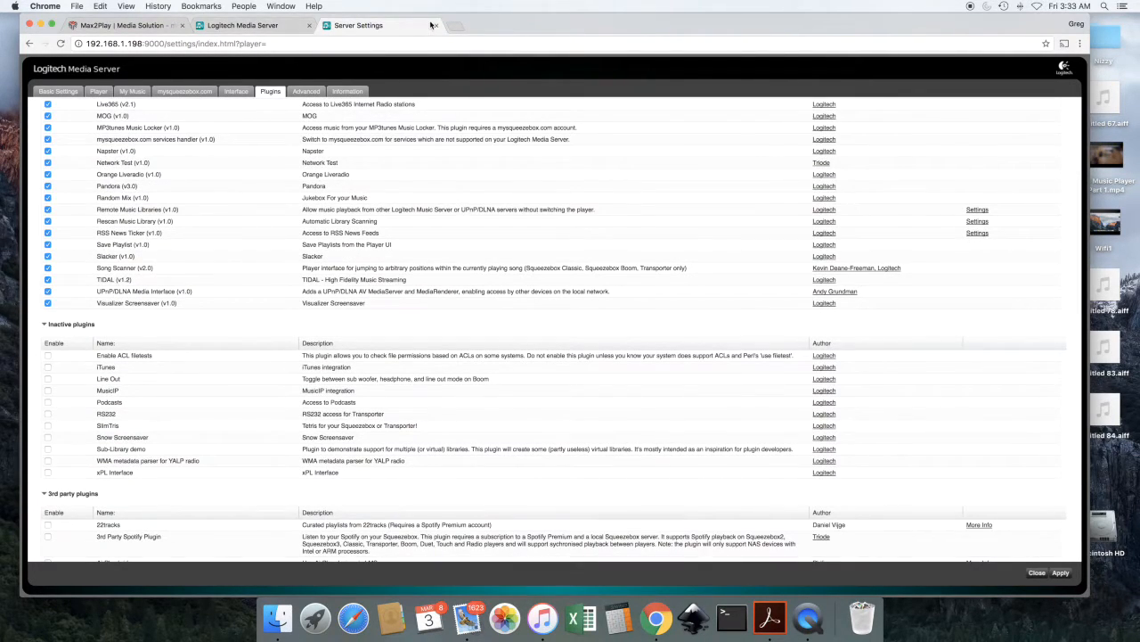
{"action": "left_click", "coordinate": [436, 25]}
{"action": "left_click", "coordinate": [309, 25]}
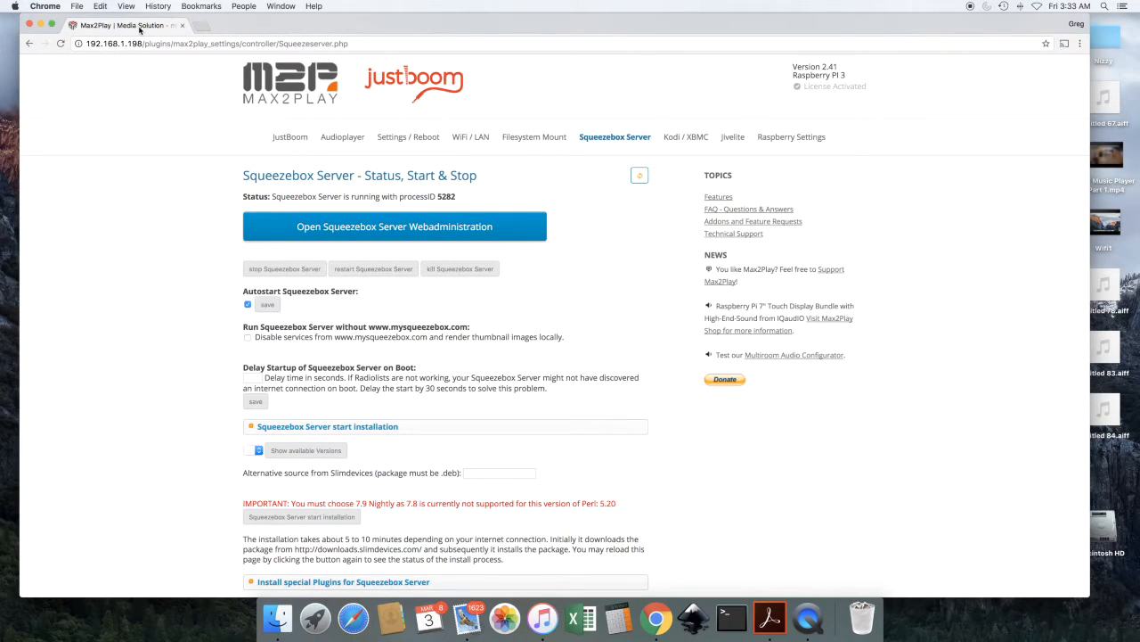
{"action": "left_click", "coordinate": [360, 270]}
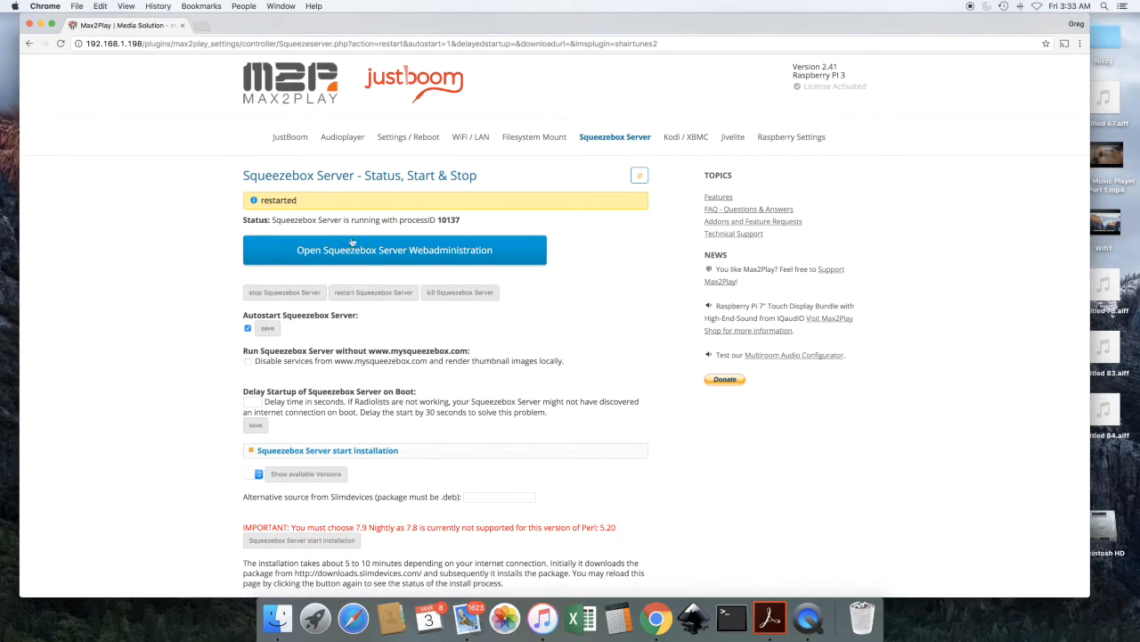
Reopen the Squeezebox Server web administration and show its plugin settings
{"action": "left_click", "coordinate": [381, 255]}
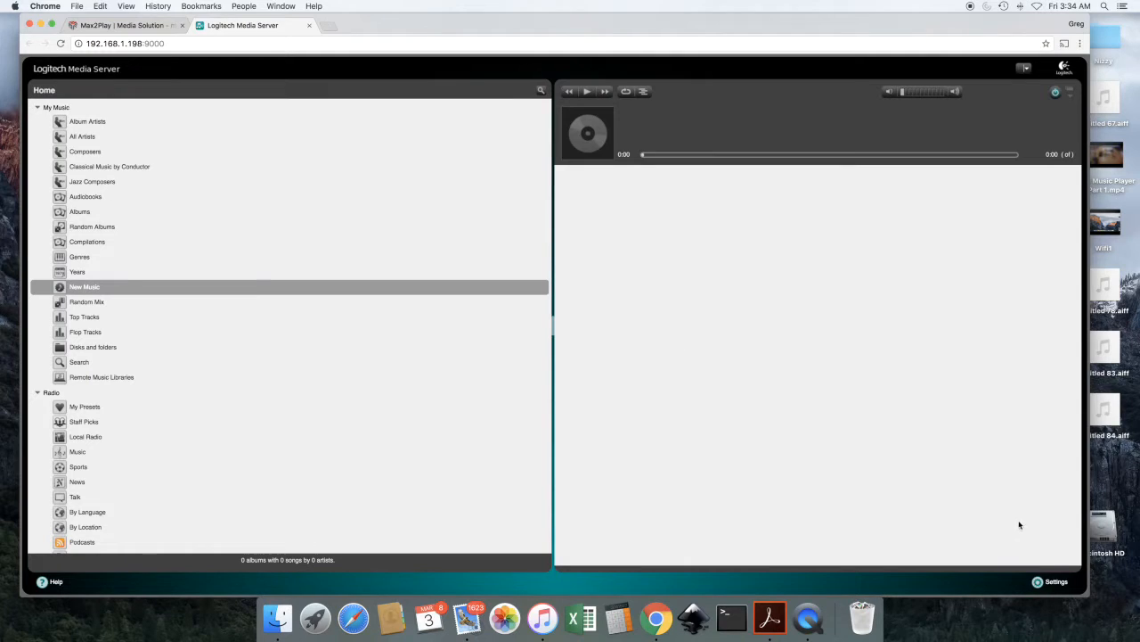
{"action": "left_click", "coordinate": [1054, 581]}
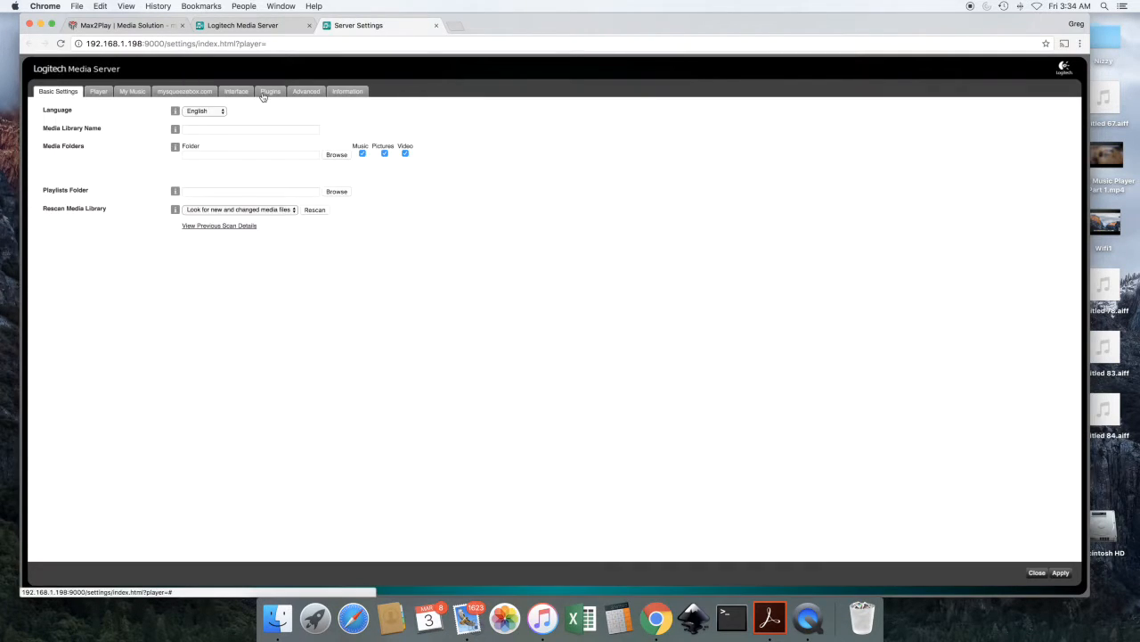
{"action": "left_click", "coordinate": [269, 92]}
Enable the third-party Spotify Protocol Handler plugin and apply the change
{"action": "scroll", "coordinate": [217, 285], "scroll_direction": "down", "scroll_amount": 5}
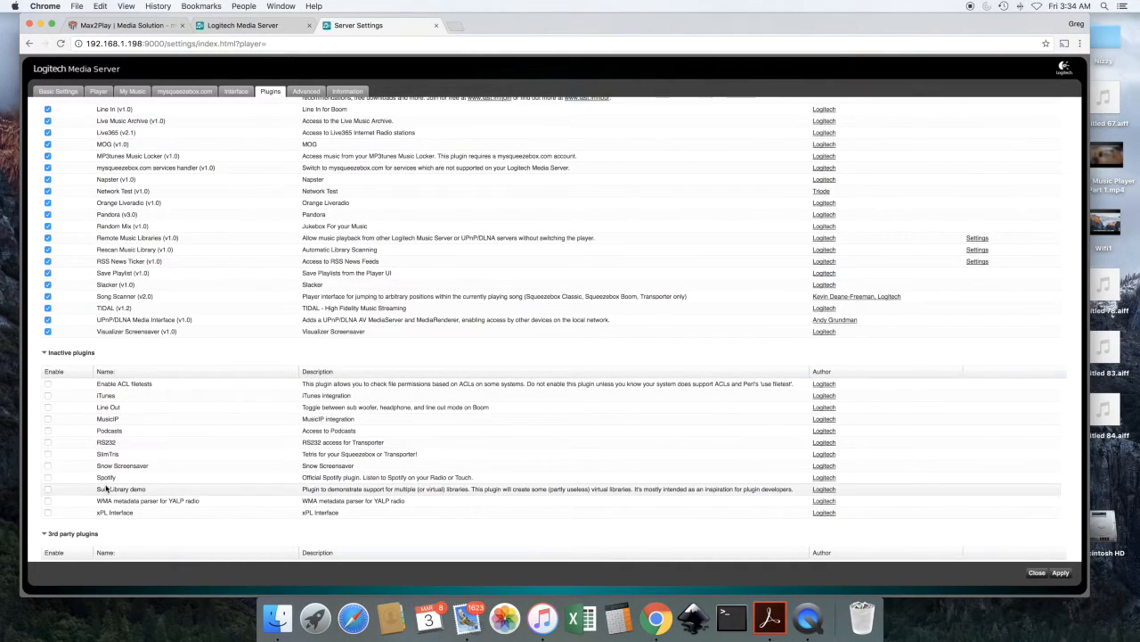
{"action": "scroll", "coordinate": [162, 465], "scroll_direction": "down", "scroll_amount": 2}
{"action": "scroll", "coordinate": [162, 464], "scroll_direction": "down", "scroll_amount": 8}
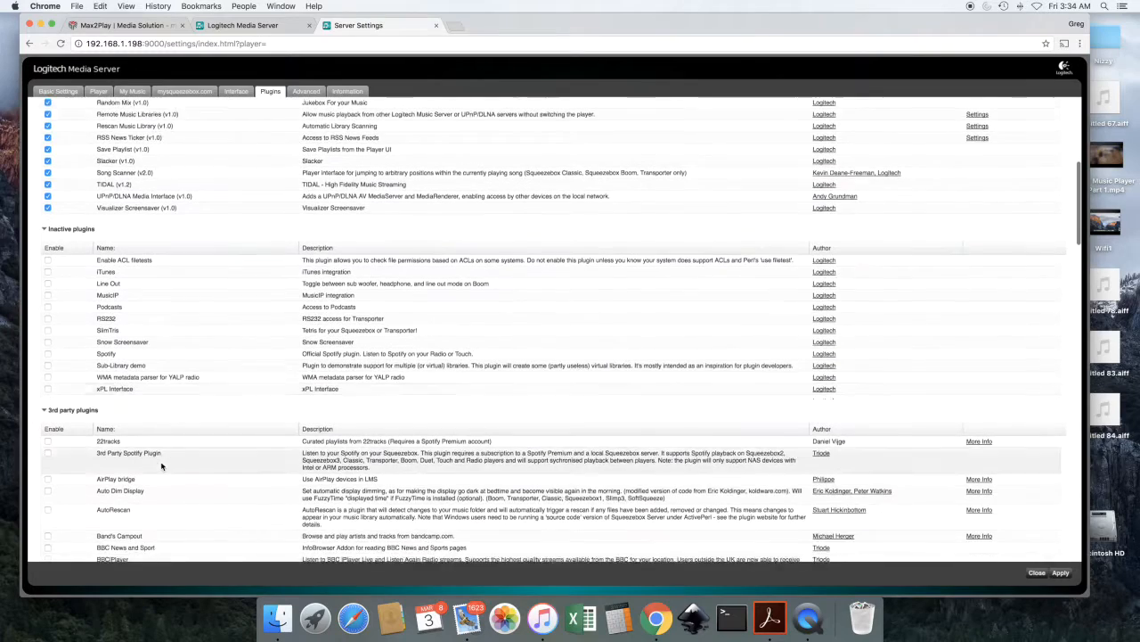
{"action": "scroll", "coordinate": [168, 467], "scroll_direction": "down", "scroll_amount": 1}
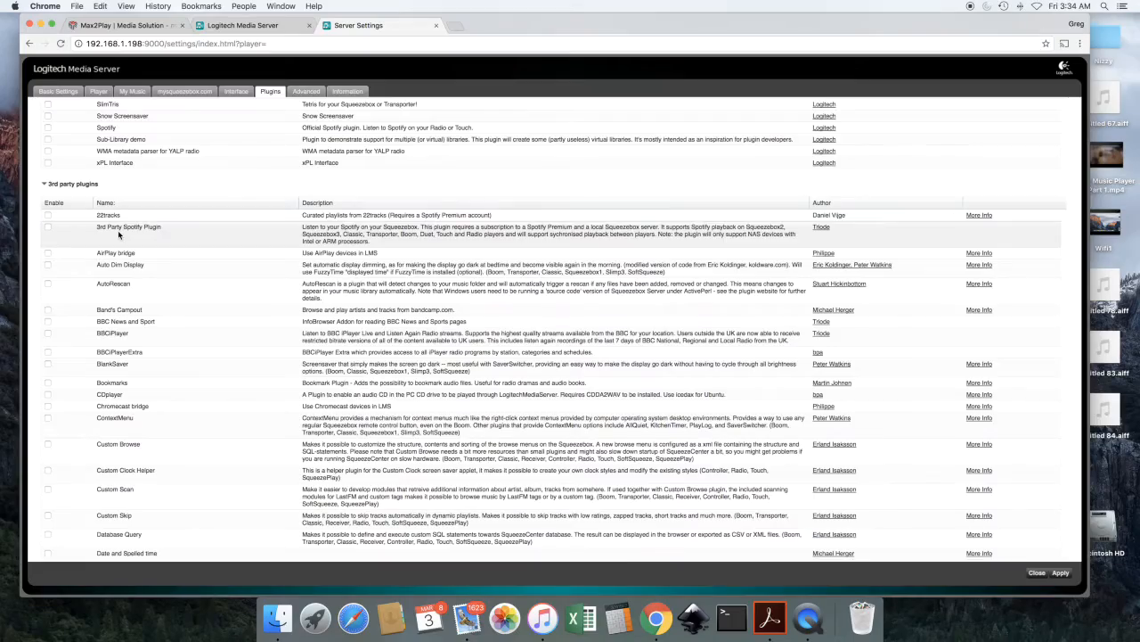
{"action": "scroll", "coordinate": [118, 235], "scroll_direction": "down", "scroll_amount": 10}
{"action": "scroll", "coordinate": [121, 234], "scroll_direction": "down", "scroll_amount": 10}
{"action": "scroll", "coordinate": [122, 234], "scroll_direction": "down", "scroll_amount": 6}
{"action": "scroll", "coordinate": [116, 267], "scroll_direction": "down", "scroll_amount": 5}
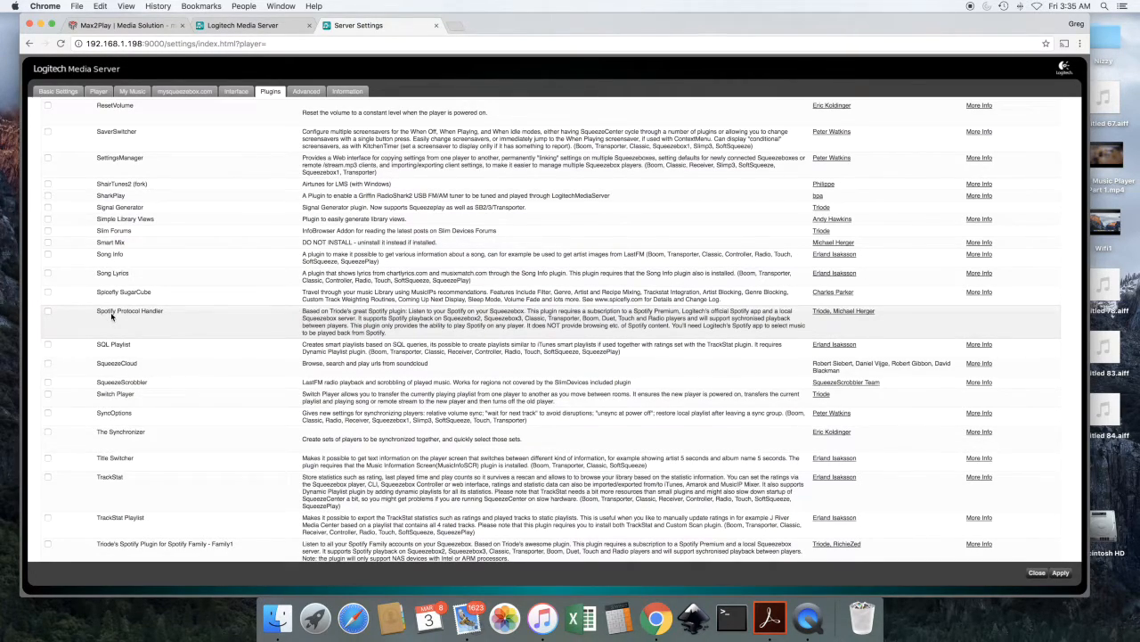
{"action": "left_click", "coordinate": [48, 311]}
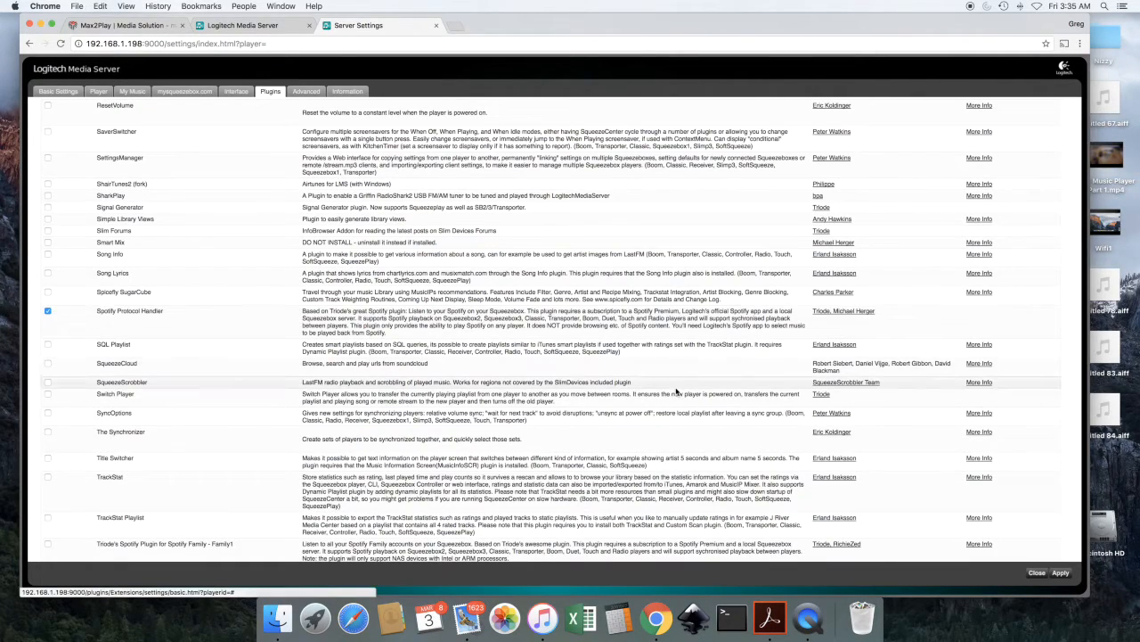
{"action": "left_click", "coordinate": [1062, 573]}
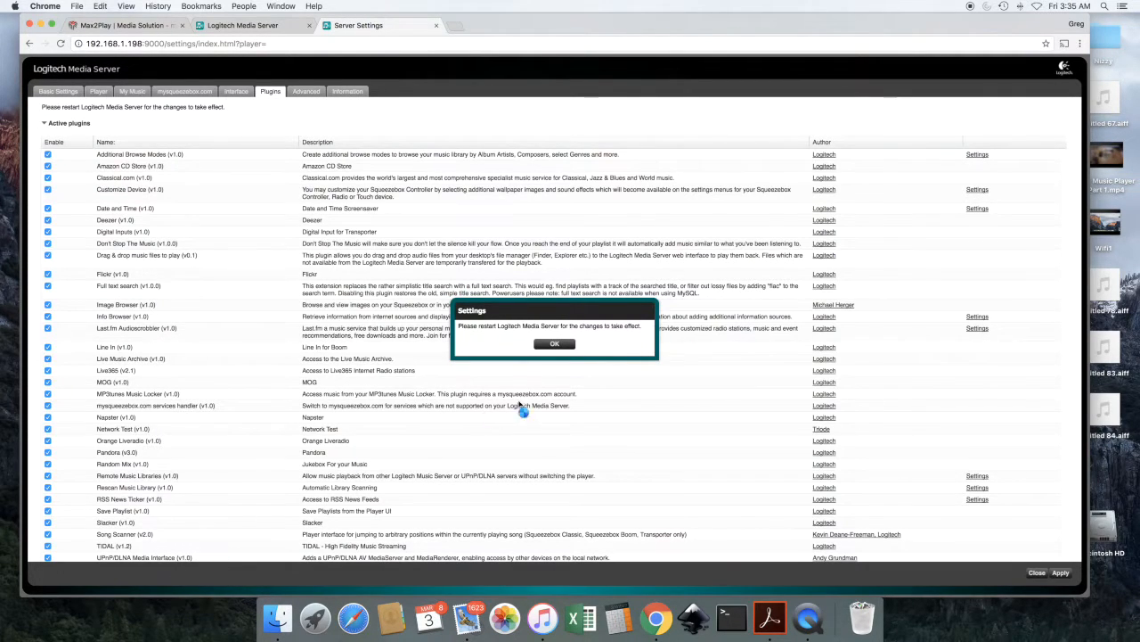
{"action": "left_click", "coordinate": [554, 344]}
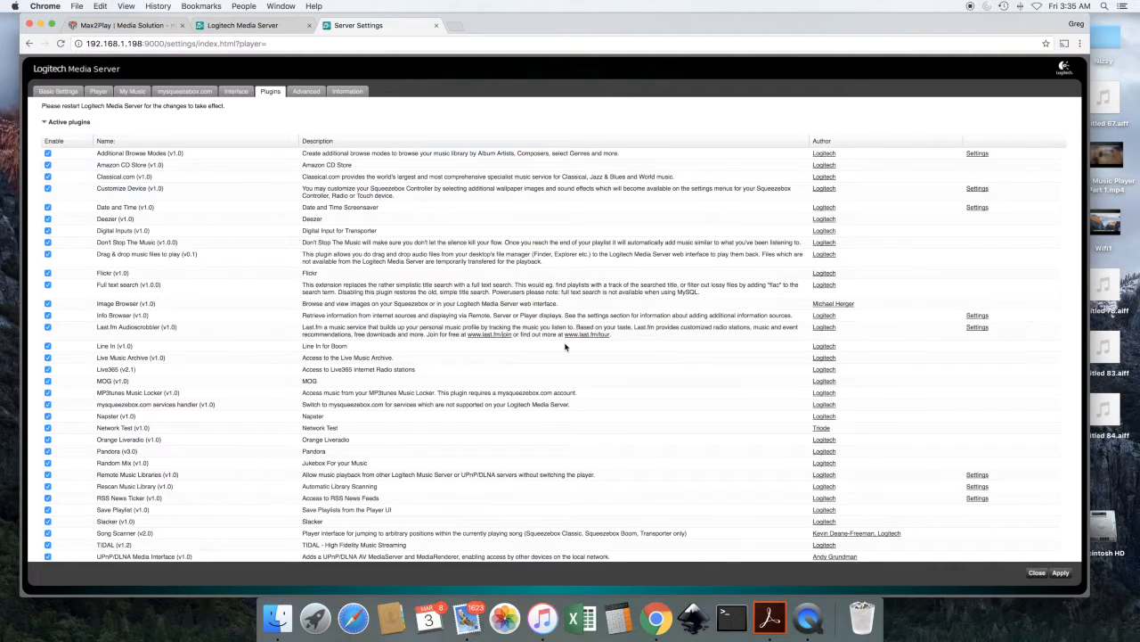
Return to the Max2Play status page and restart the Squeezebox Server to load the Spotify Protocol Handler plugin
{"action": "left_click", "coordinate": [435, 27]}
{"action": "left_click", "coordinate": [309, 27]}
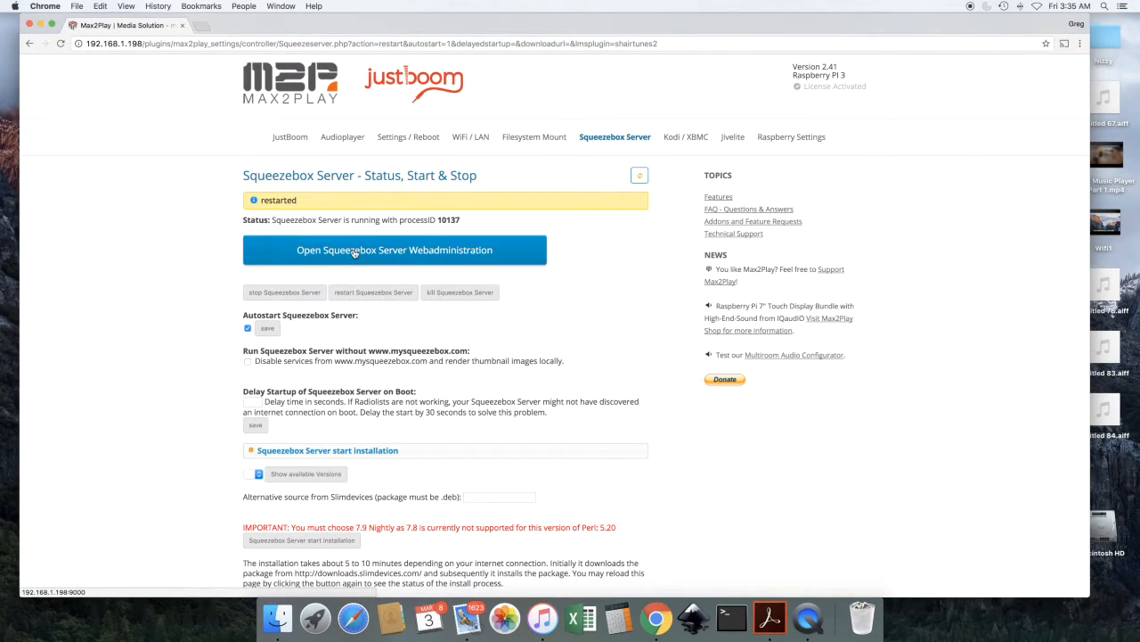
{"action": "left_click", "coordinate": [379, 296]}
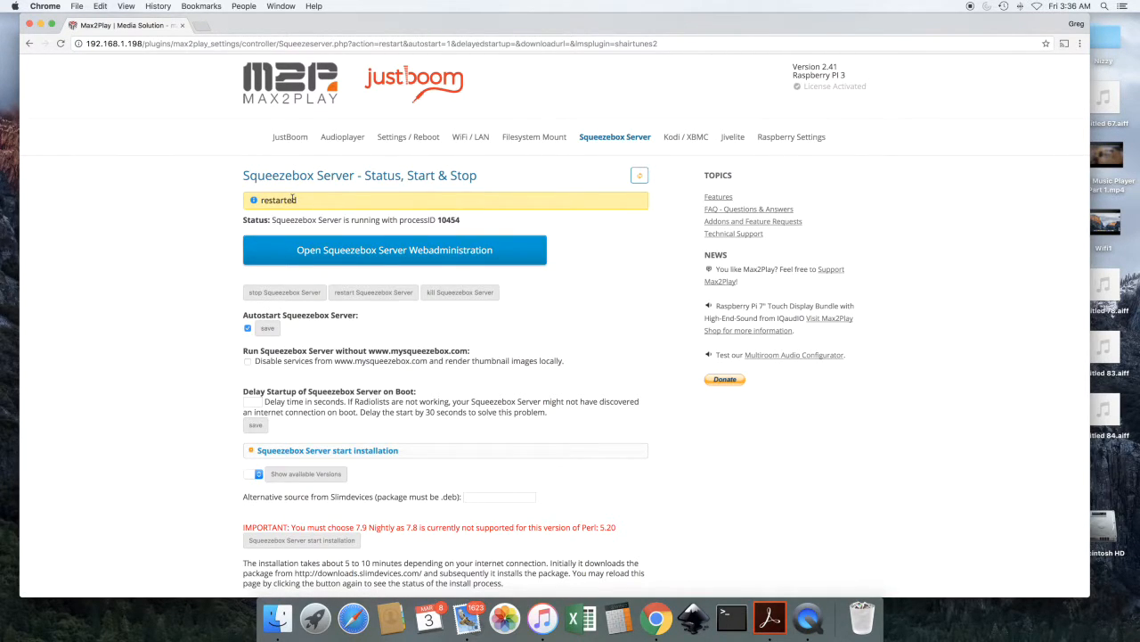
Reopen the server's plugin settings, enable the official Spotify plugin under the inactive plugins and apply the change
{"action": "left_click", "coordinate": [392, 259]}
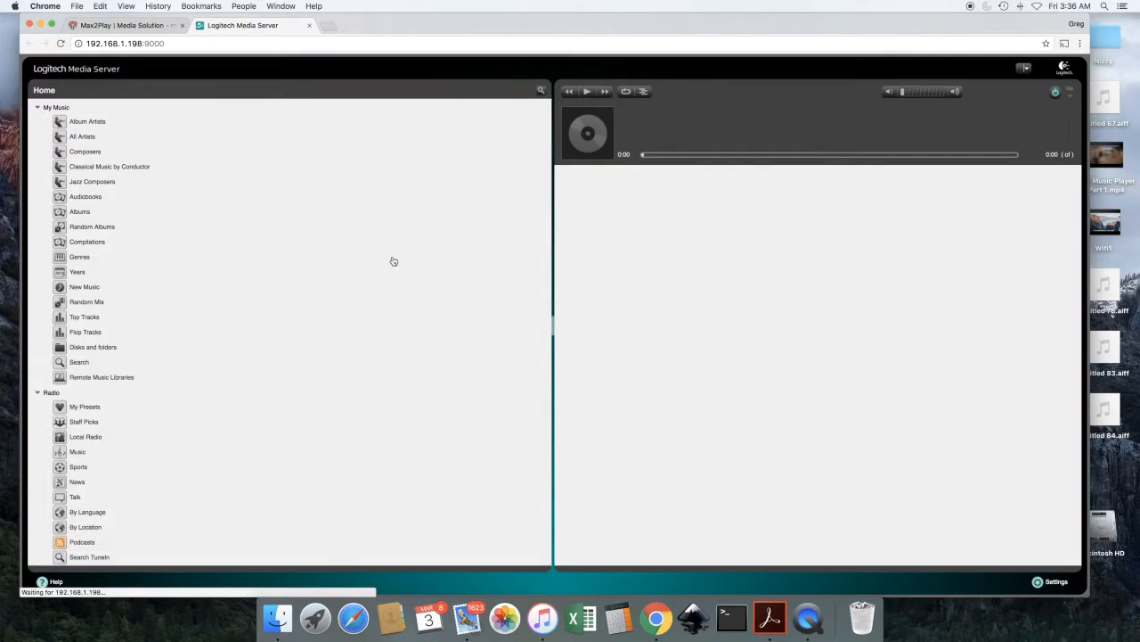
{"action": "left_click", "coordinate": [1051, 583]}
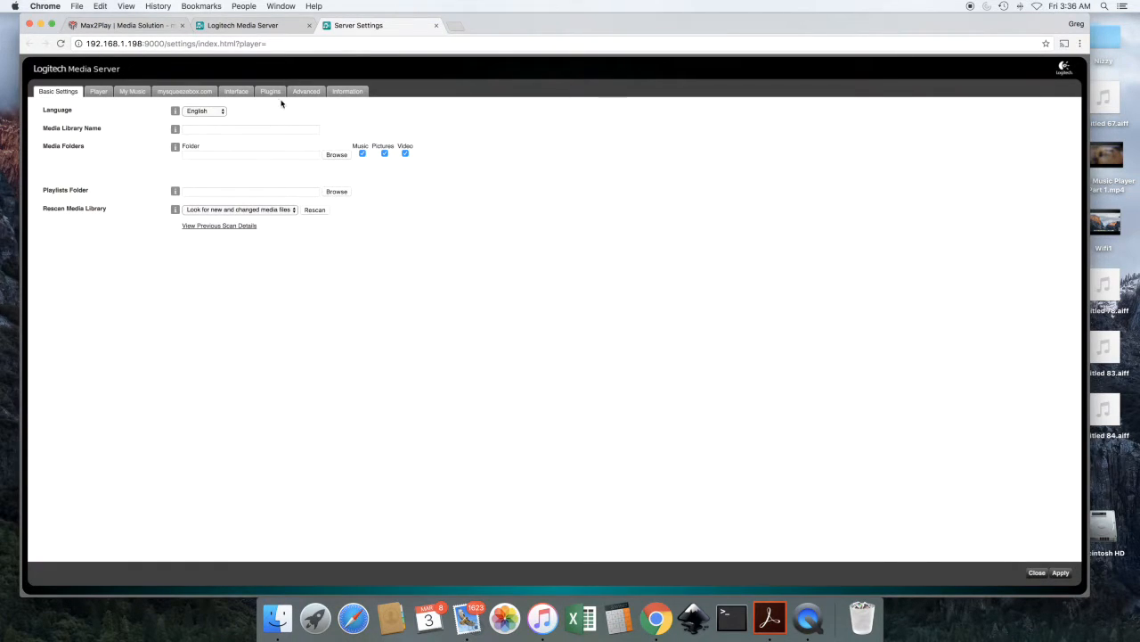
{"action": "left_click", "coordinate": [271, 94]}
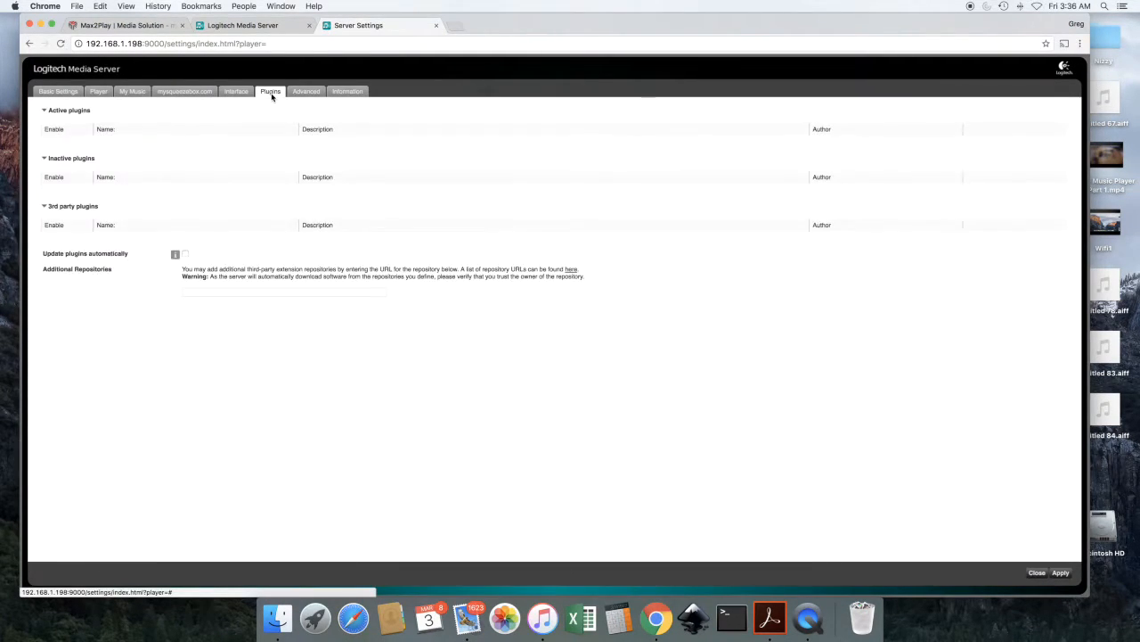
{"action": "scroll", "coordinate": [237, 223], "scroll_direction": "down", "scroll_amount": 5}
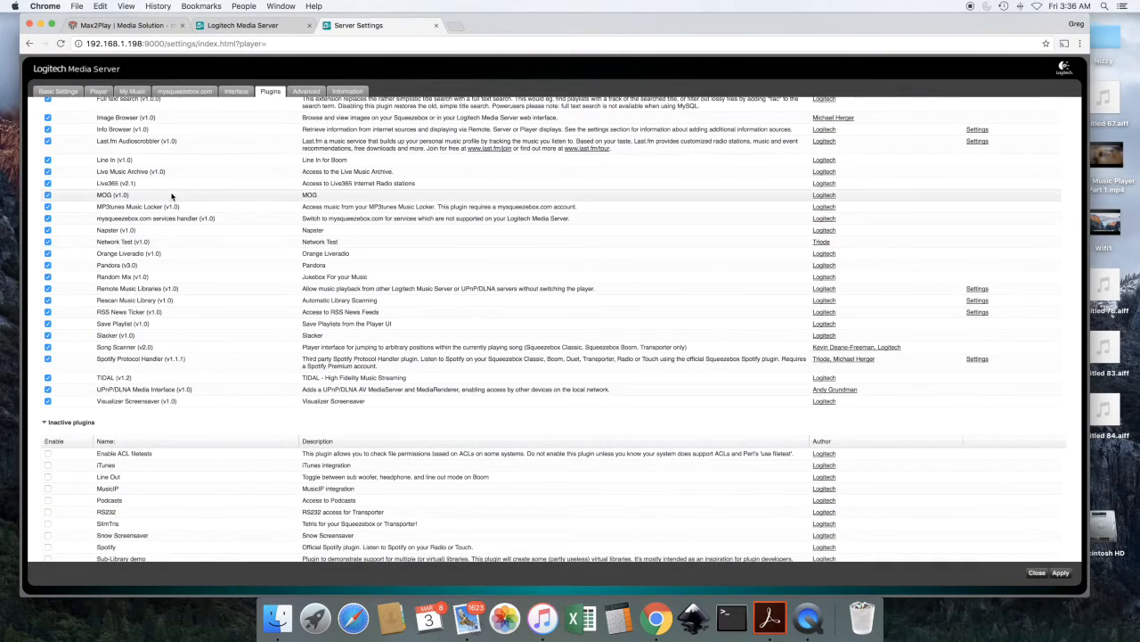
{"action": "scroll", "coordinate": [170, 219], "scroll_direction": "up", "scroll_amount": 4}
{"action": "scroll", "coordinate": [169, 208], "scroll_direction": "down", "scroll_amount": 7}
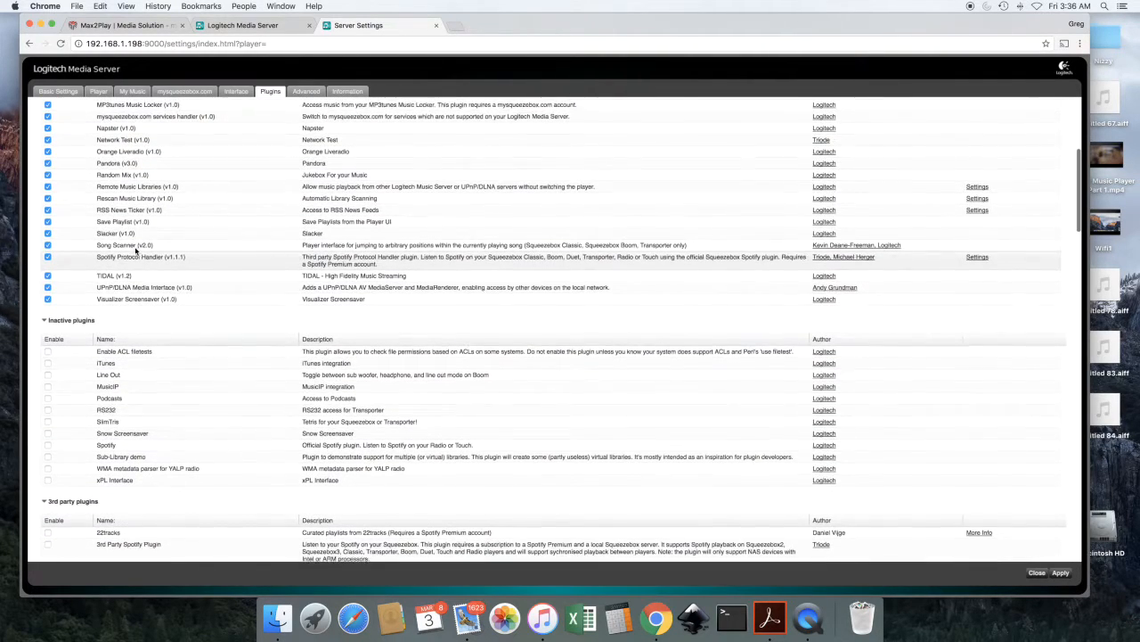
{"action": "scroll", "coordinate": [143, 339], "scroll_direction": "down", "scroll_amount": 2}
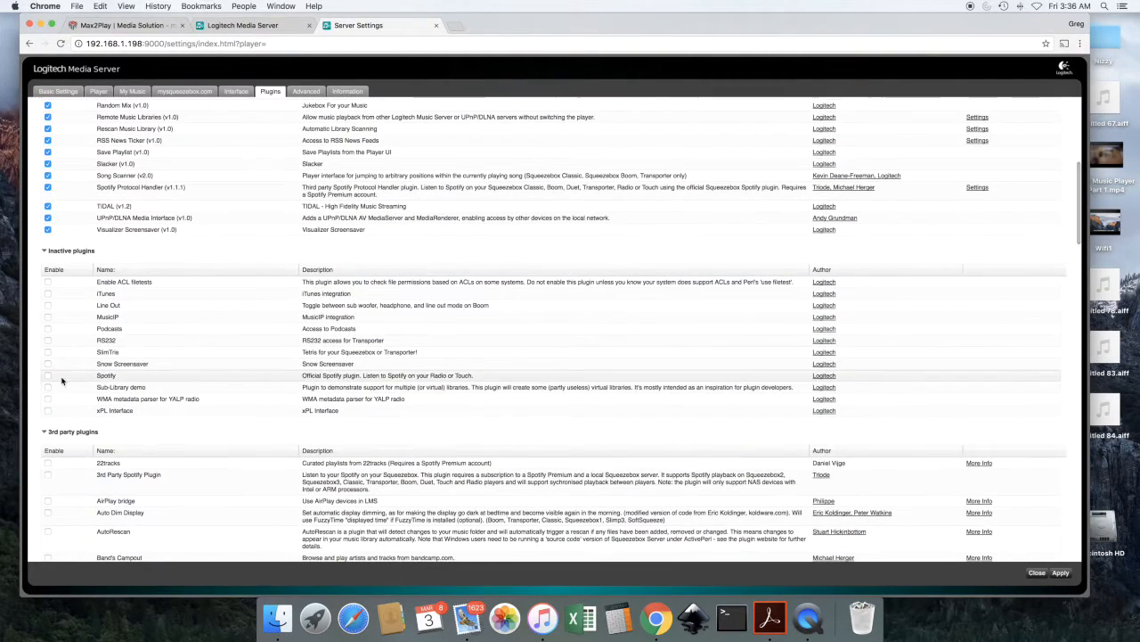
{"action": "left_click", "coordinate": [49, 376]}
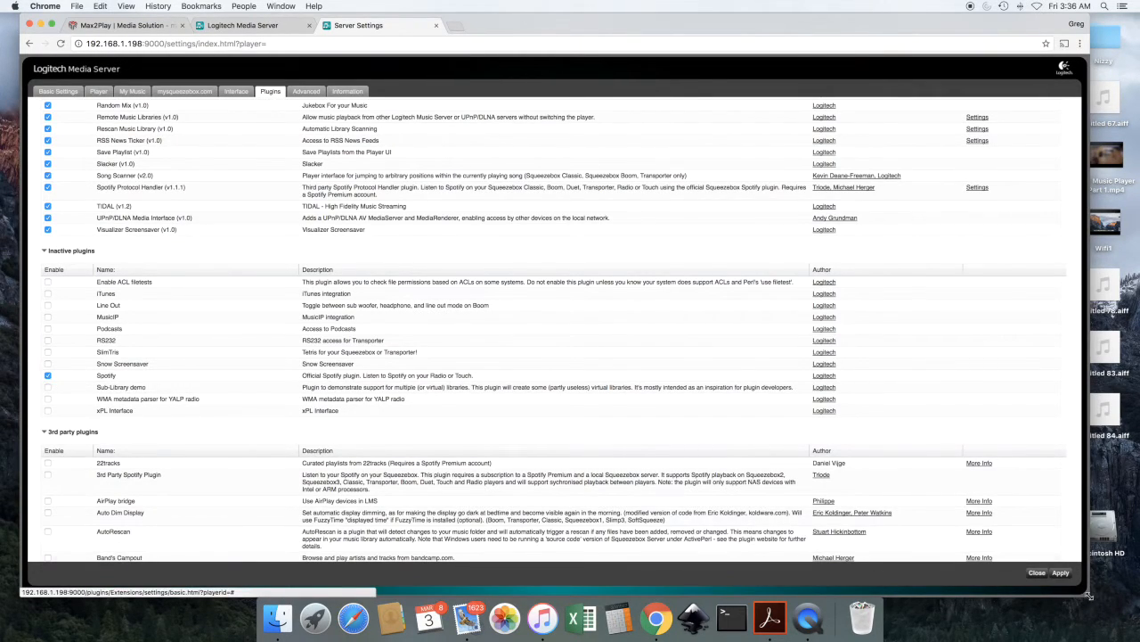
{"action": "left_click", "coordinate": [1060, 575]}
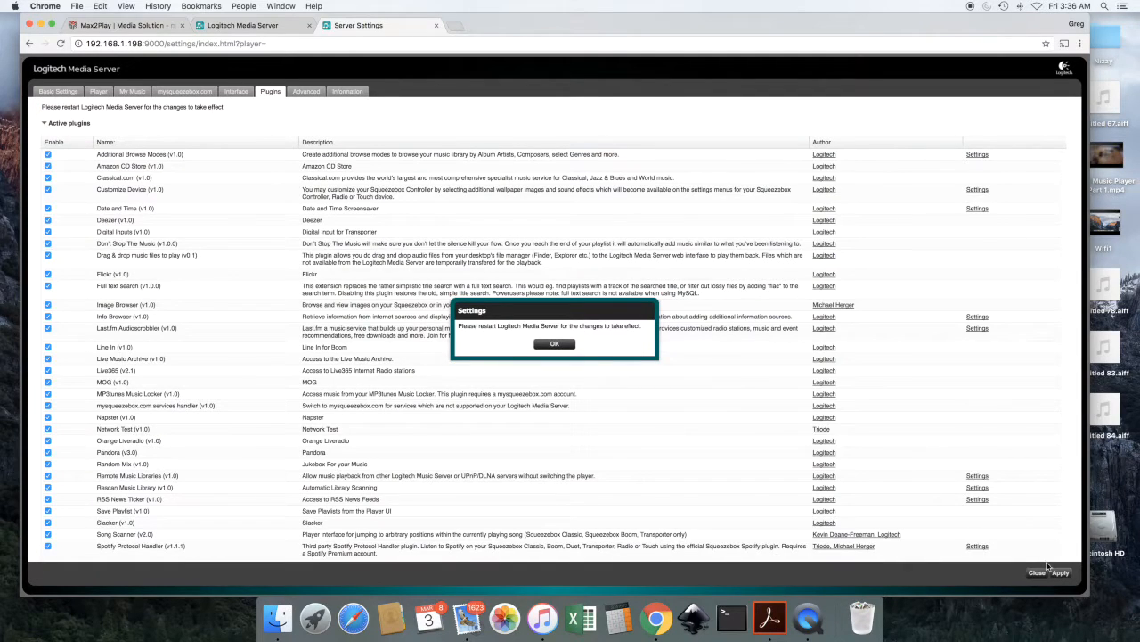
{"action": "left_click", "coordinate": [556, 344]}
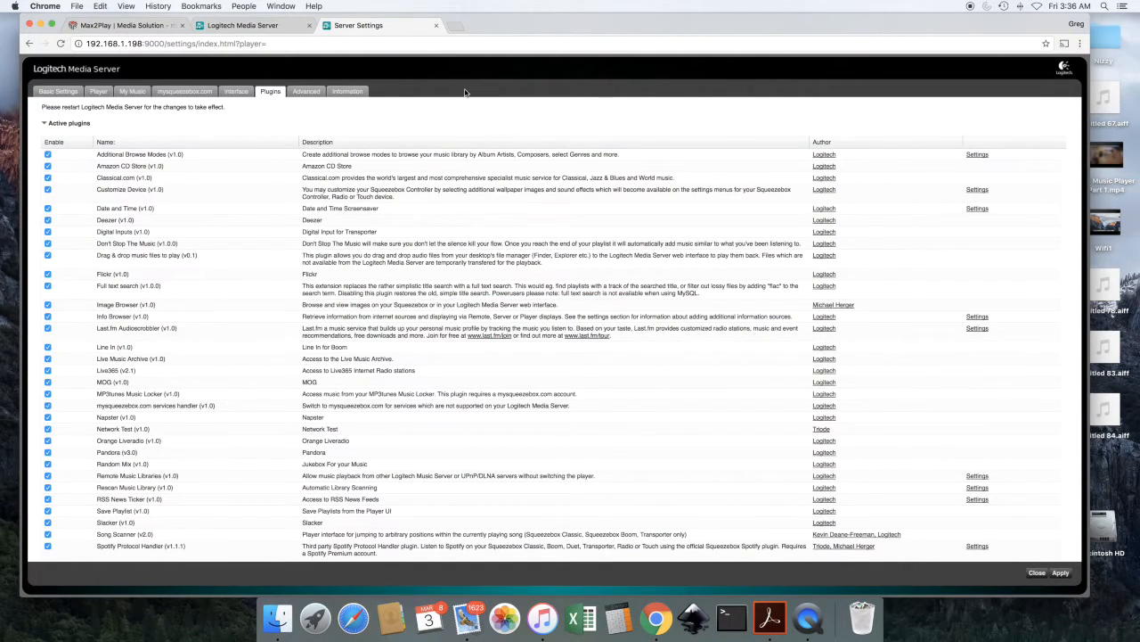
Close the media server pages and restart the Squeezebox Server to activate the official Spotify plugin
{"action": "left_click", "coordinate": [437, 26]}
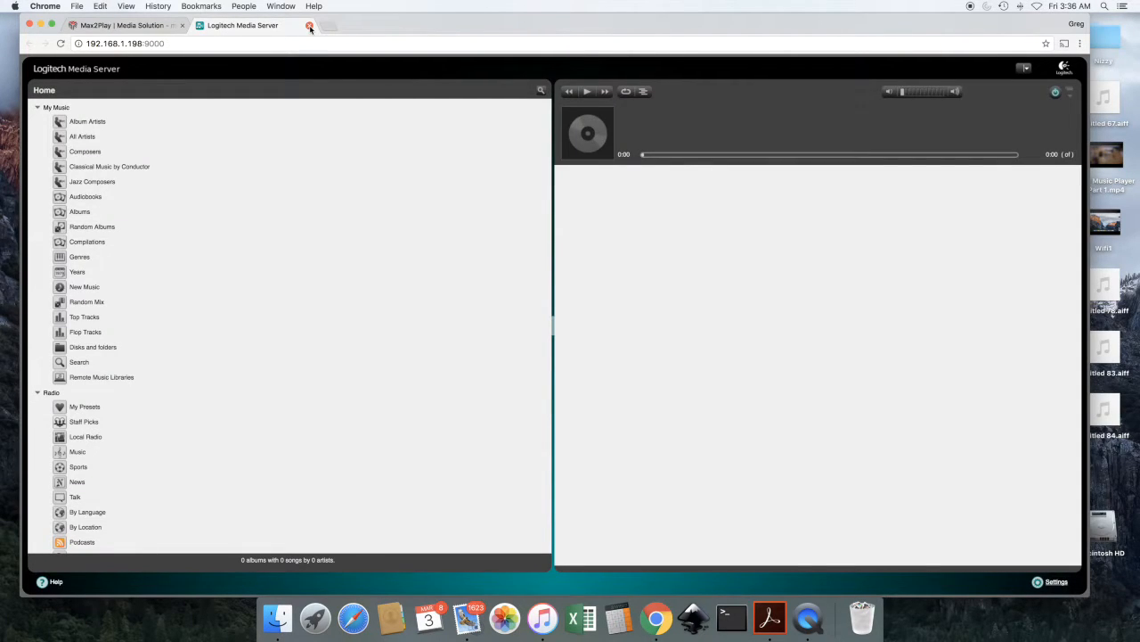
{"action": "left_click", "coordinate": [309, 25]}
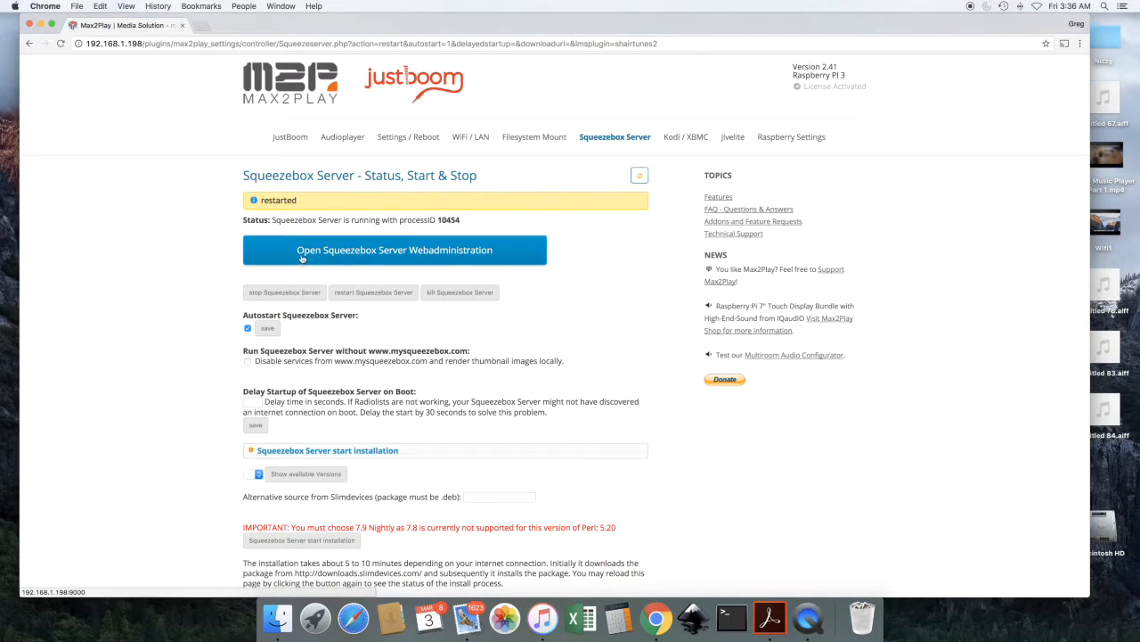
{"action": "left_click", "coordinate": [348, 294]}
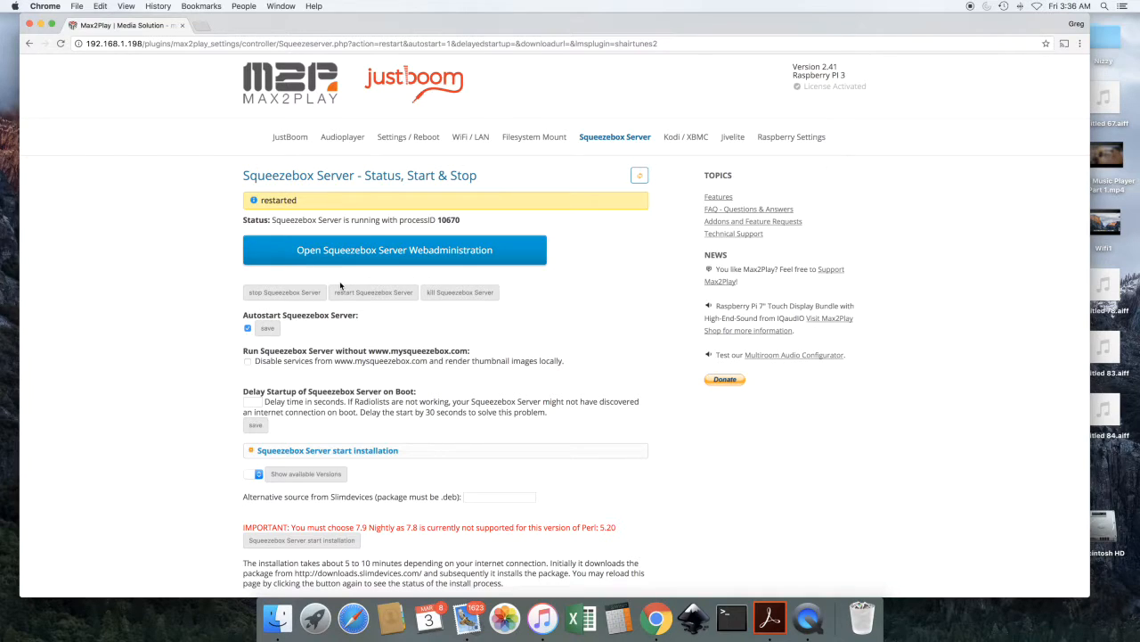
Open the Squeezebox Server web administration and check in its plugin settings that both Spotify plugins are active, then close the settings
{"action": "left_click", "coordinate": [426, 253]}
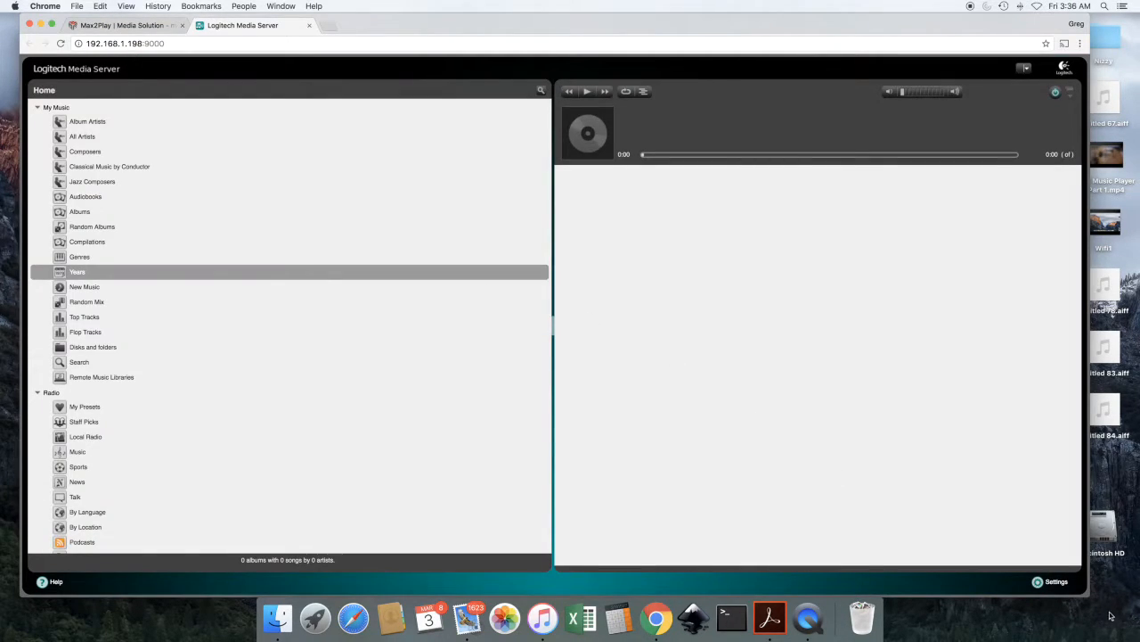
{"action": "left_click", "coordinate": [1055, 581]}
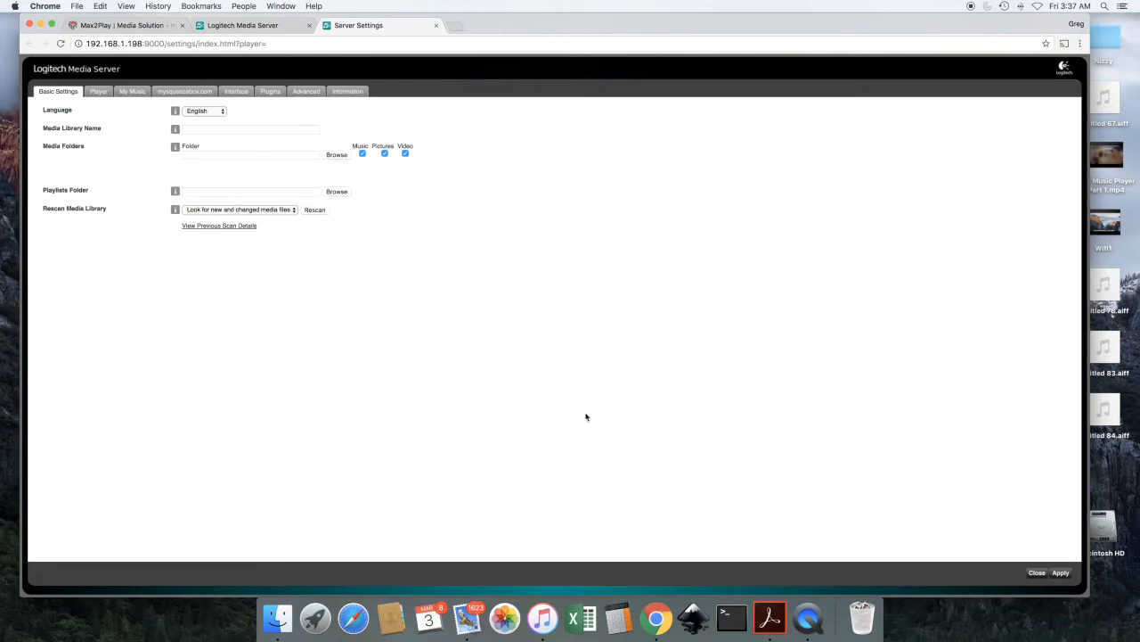
{"action": "left_click", "coordinate": [270, 94]}
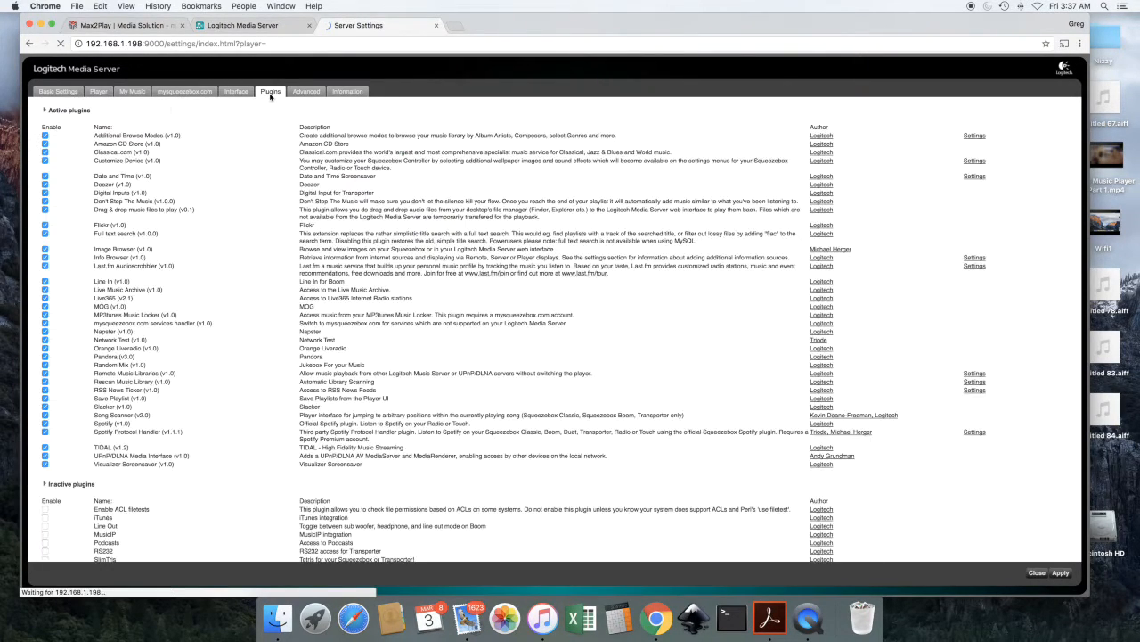
{"action": "scroll", "coordinate": [207, 258], "scroll_direction": "down", "scroll_amount": 5}
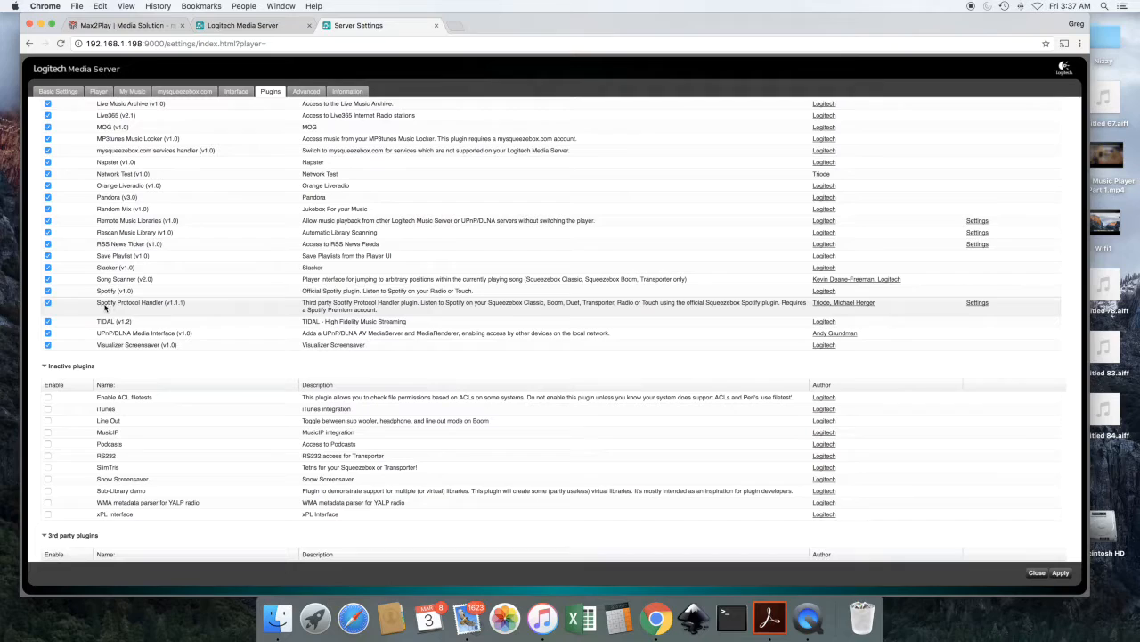
{"action": "left_click", "coordinate": [1039, 575]}
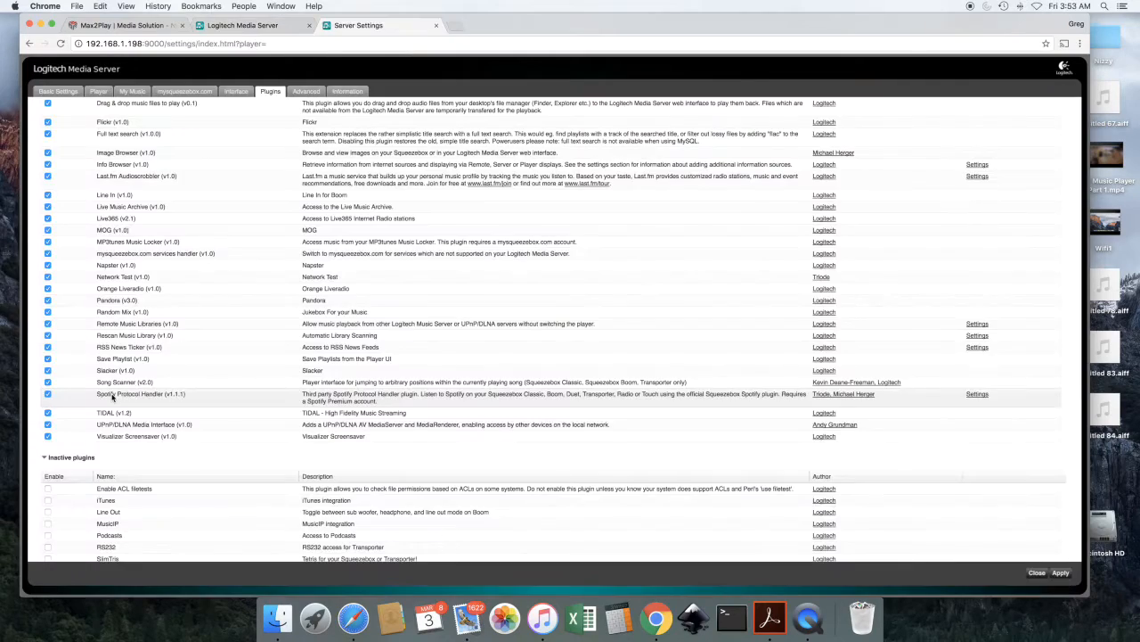
Open the settings of the active Spotify Protocol Handler plugin, agree to Spotify's terms of use and apply the plugin settings
{"action": "scroll", "coordinate": [112, 399], "scroll_direction": "down", "scroll_amount": 10}
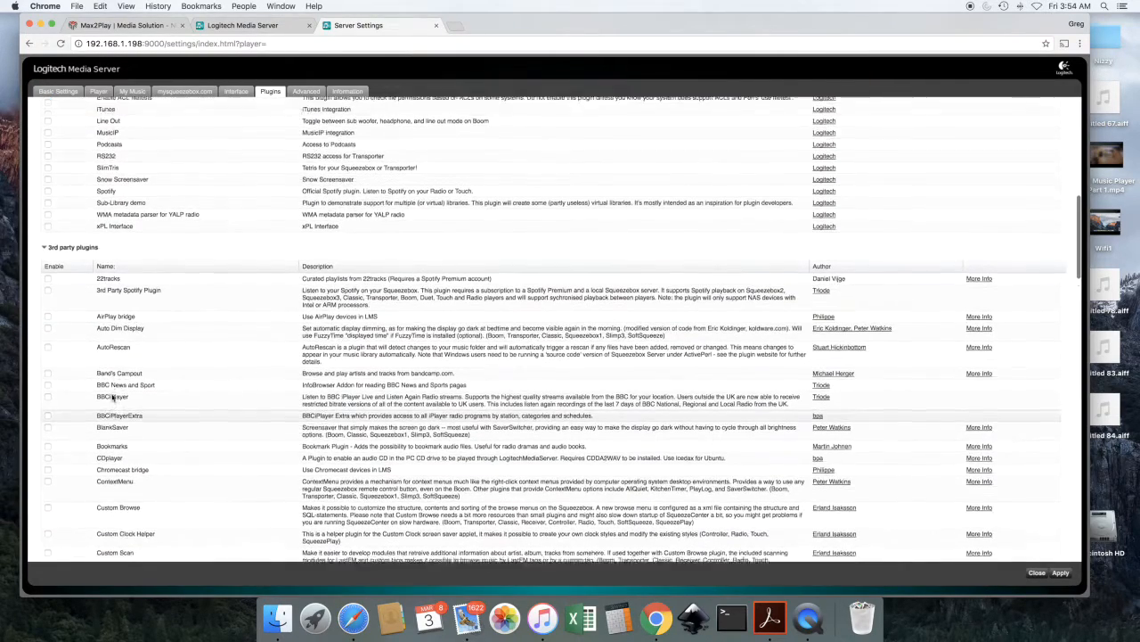
{"action": "scroll", "coordinate": [83, 309], "scroll_direction": "up", "scroll_amount": 5}
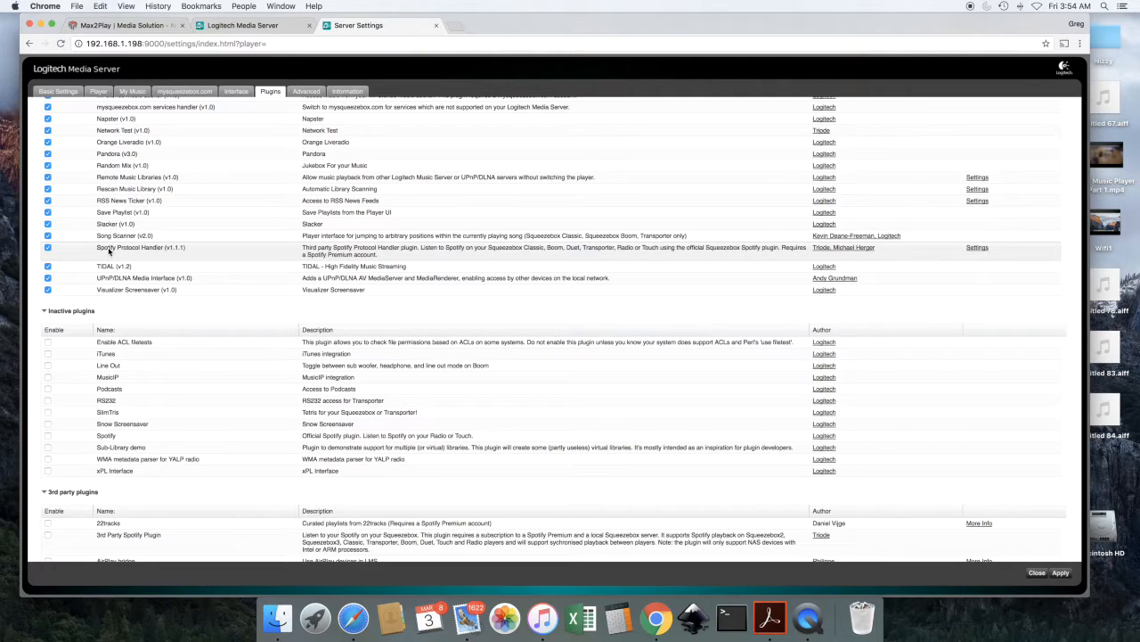
{"action": "left_click", "coordinate": [977, 249]}
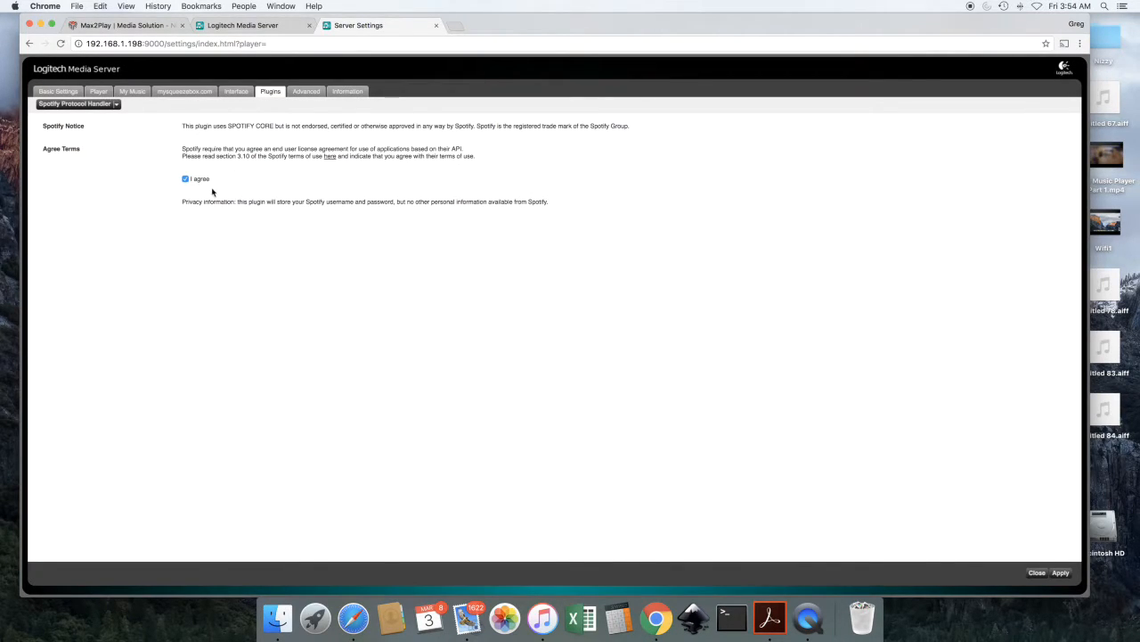
{"action": "left_click", "coordinate": [1060, 573]}
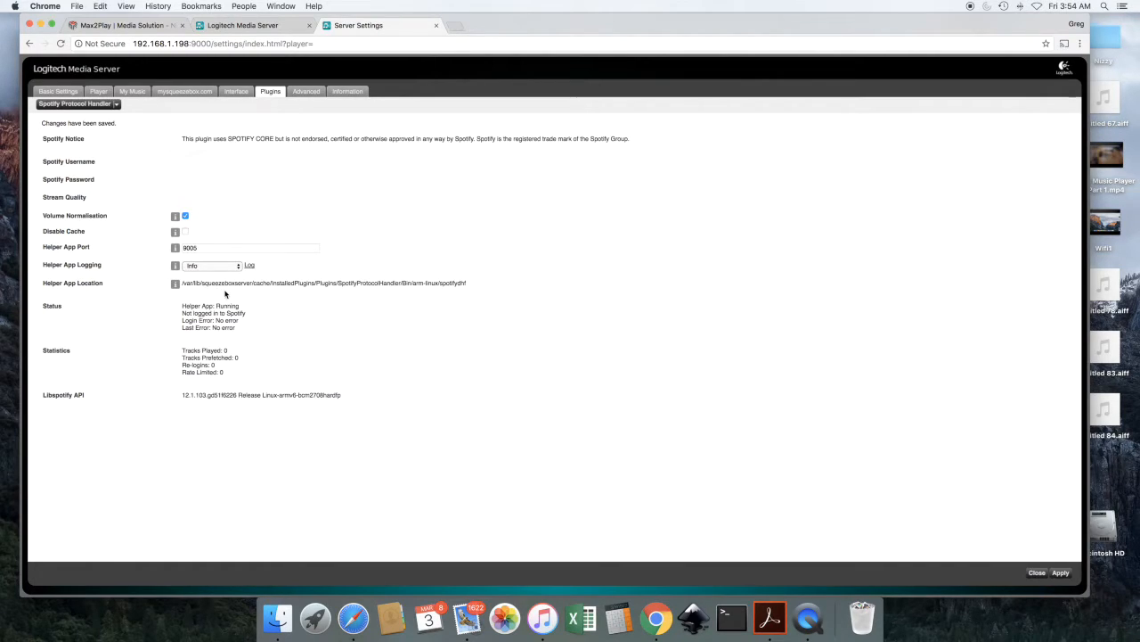
{"action": "left_click", "coordinate": [1057, 575]}
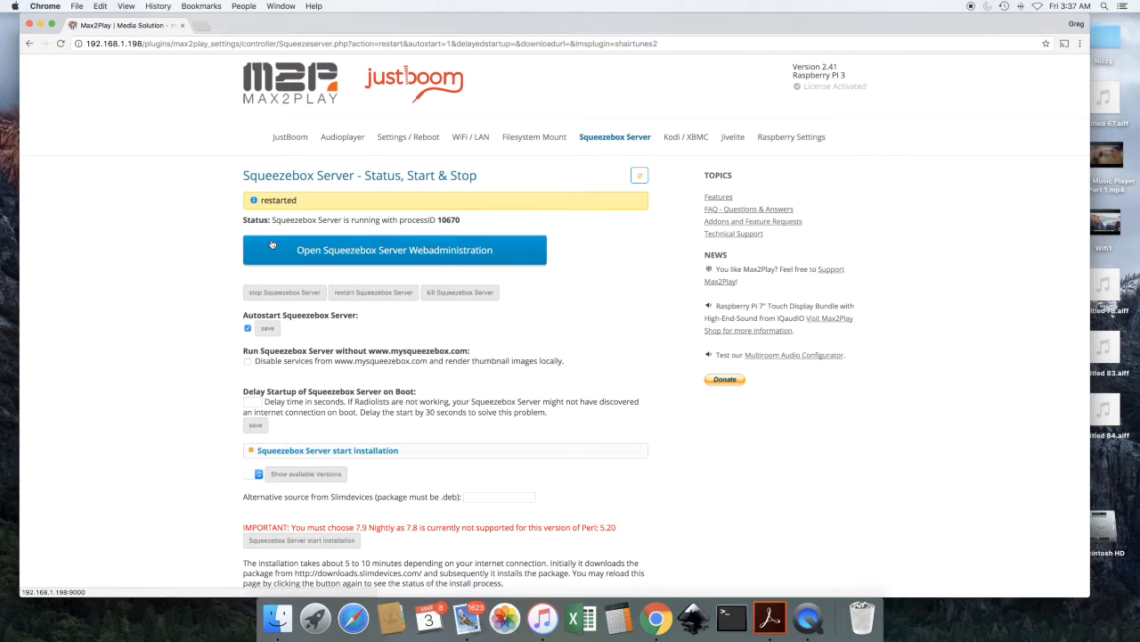
In the Max2Play basic settings, change the player name to Nizzysmainsqueeze and save the settings
{"action": "left_click", "coordinate": [351, 140]}
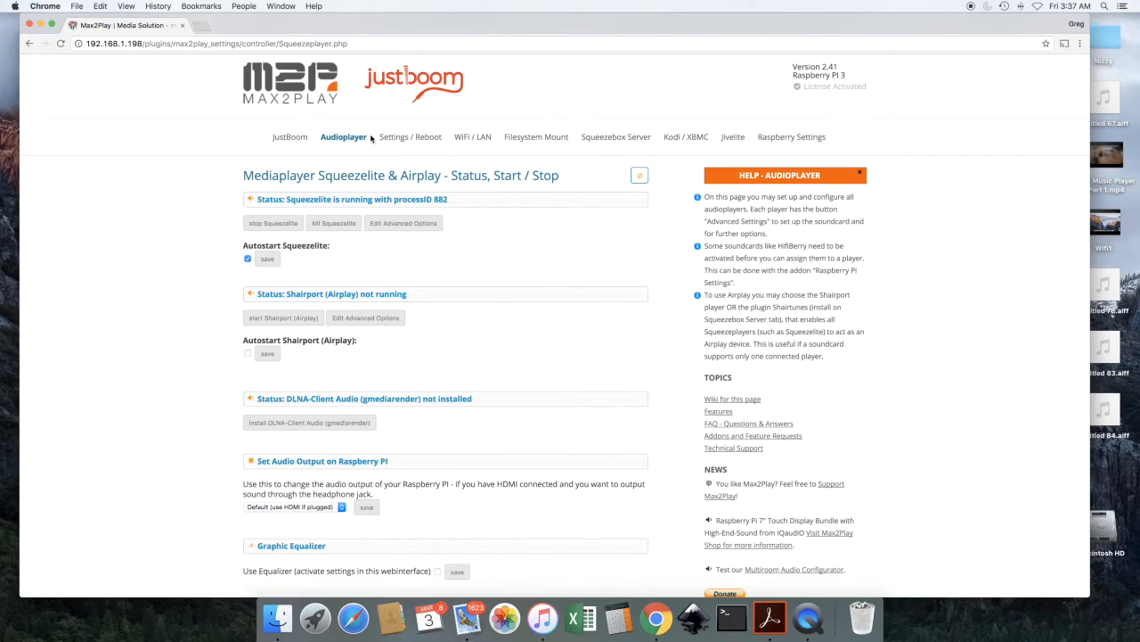
{"action": "left_click", "coordinate": [406, 140]}
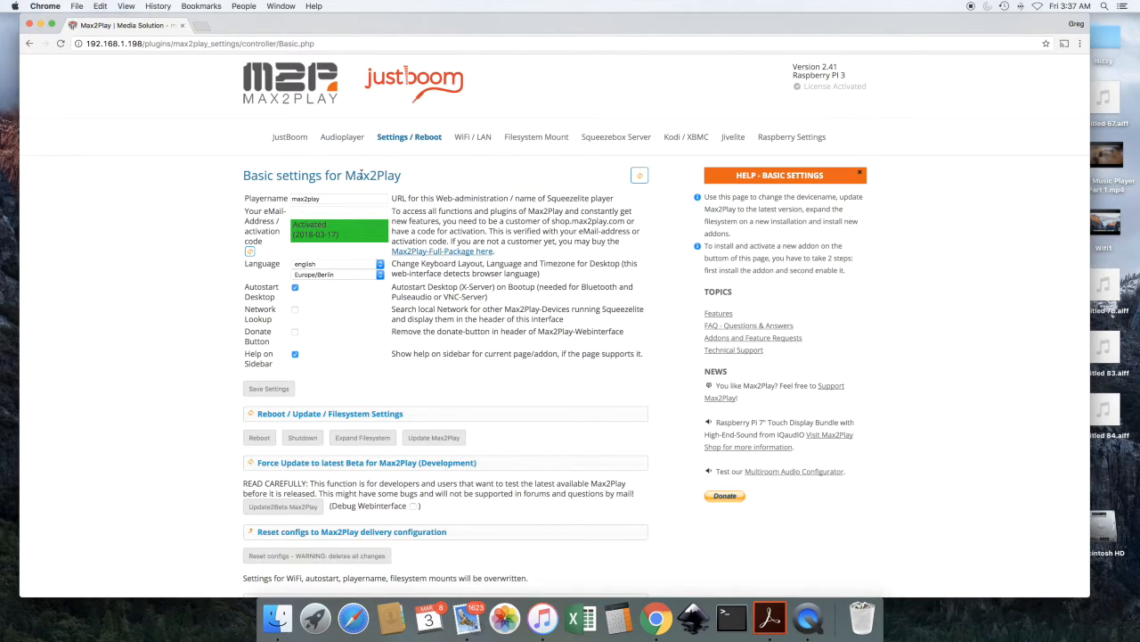
{"action": "left_click_drag", "start_coordinate": [324, 197], "coordinate": [271, 192]}
{"action": "type", "text": "N"}
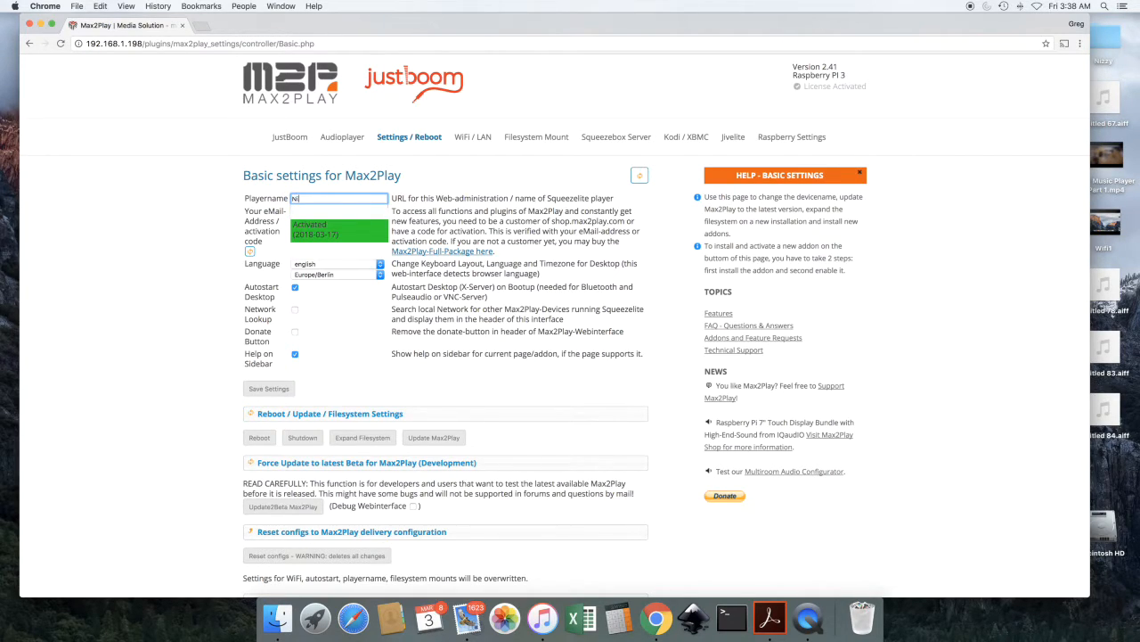
{"action": "type", "text": "izzysmalnsqueeze"}
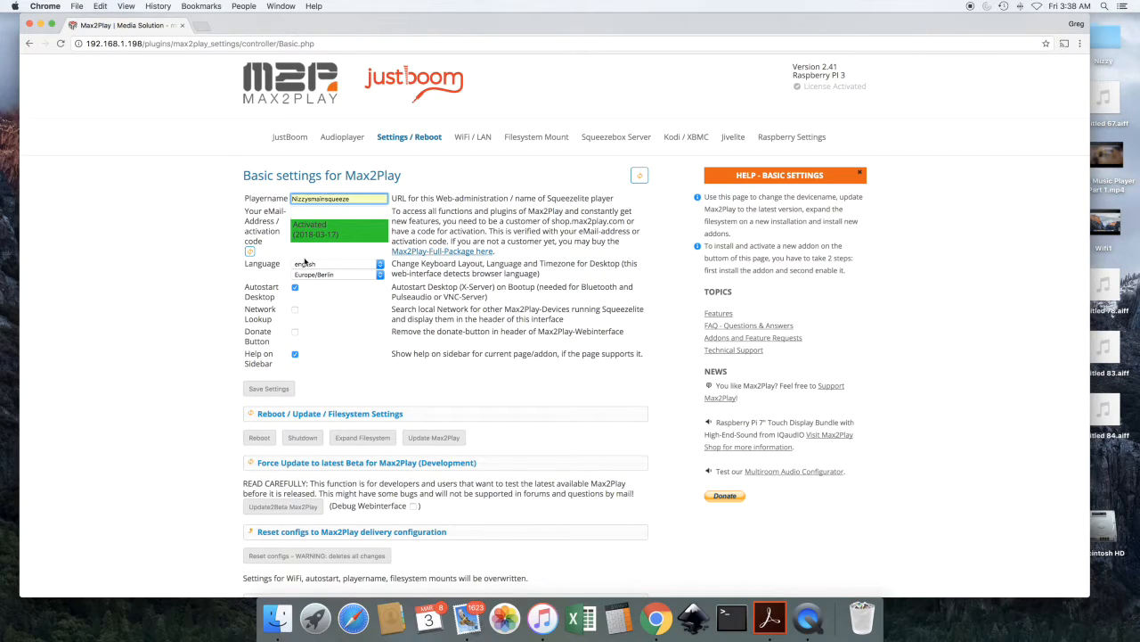
{"action": "left_click", "coordinate": [265, 390]}
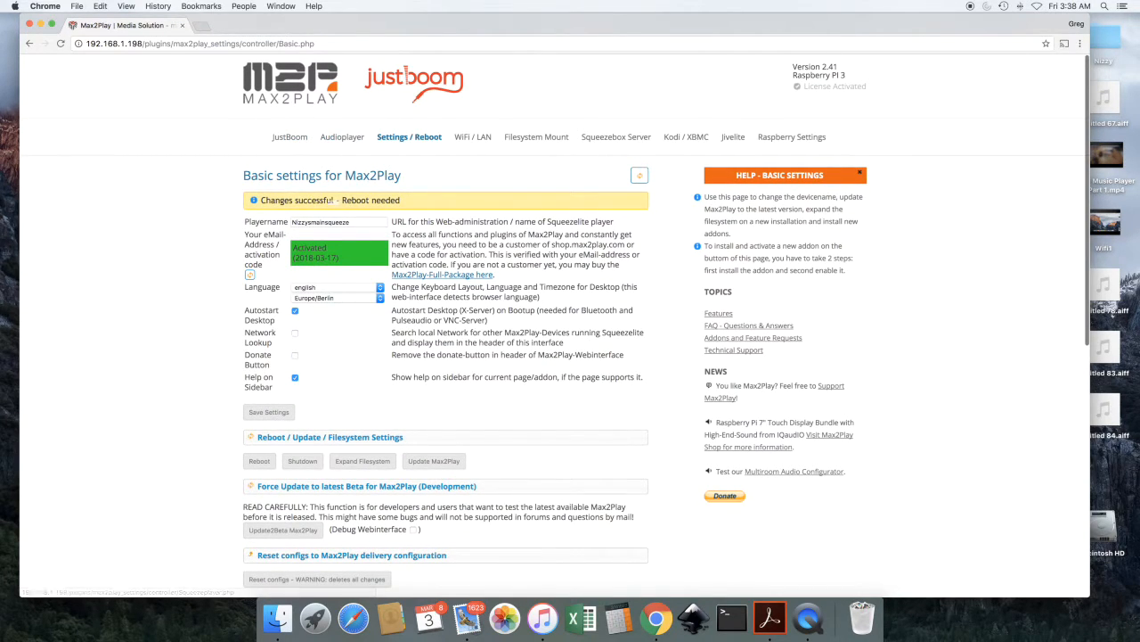
Reboot the Max2Play device to apply the new player name and close the browser window
{"action": "left_click", "coordinate": [259, 461]}
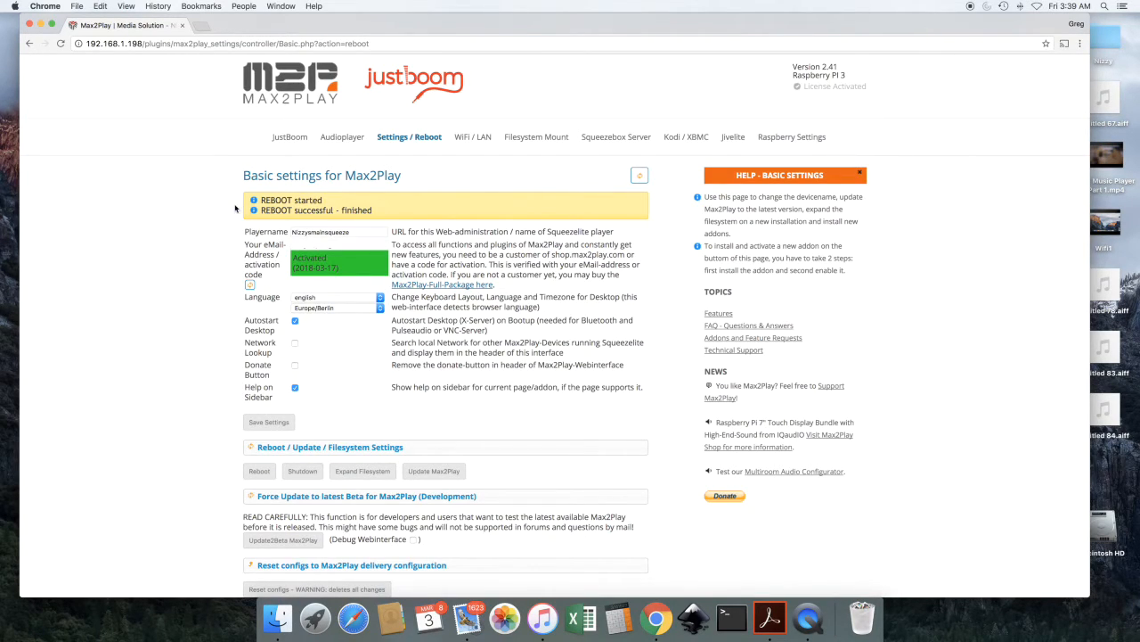
{"action": "left_click", "coordinate": [29, 25]}
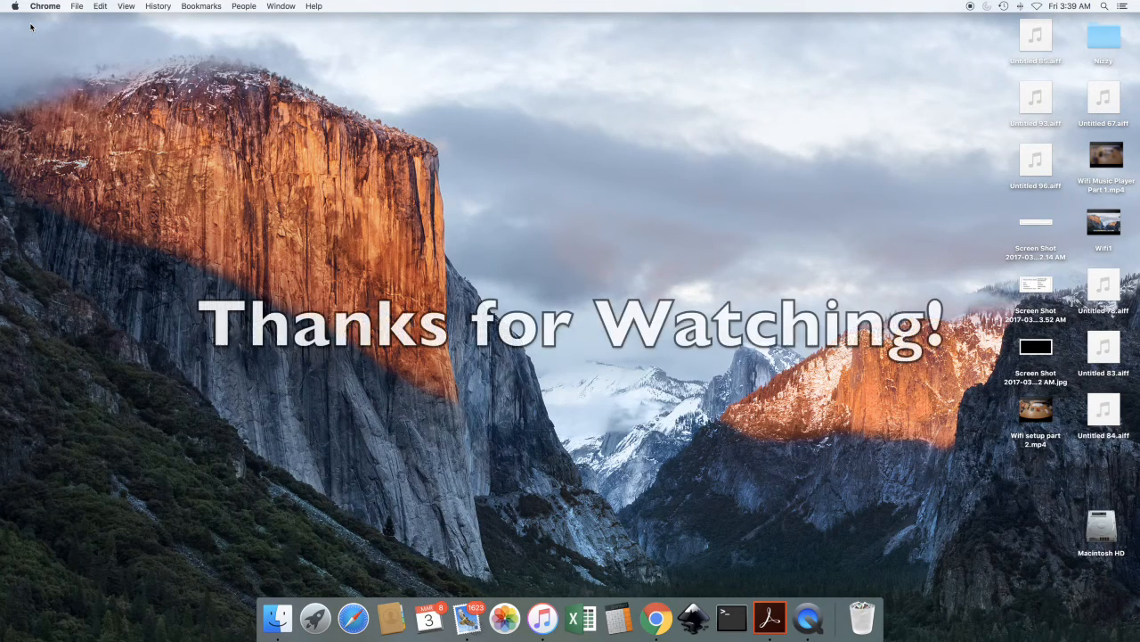